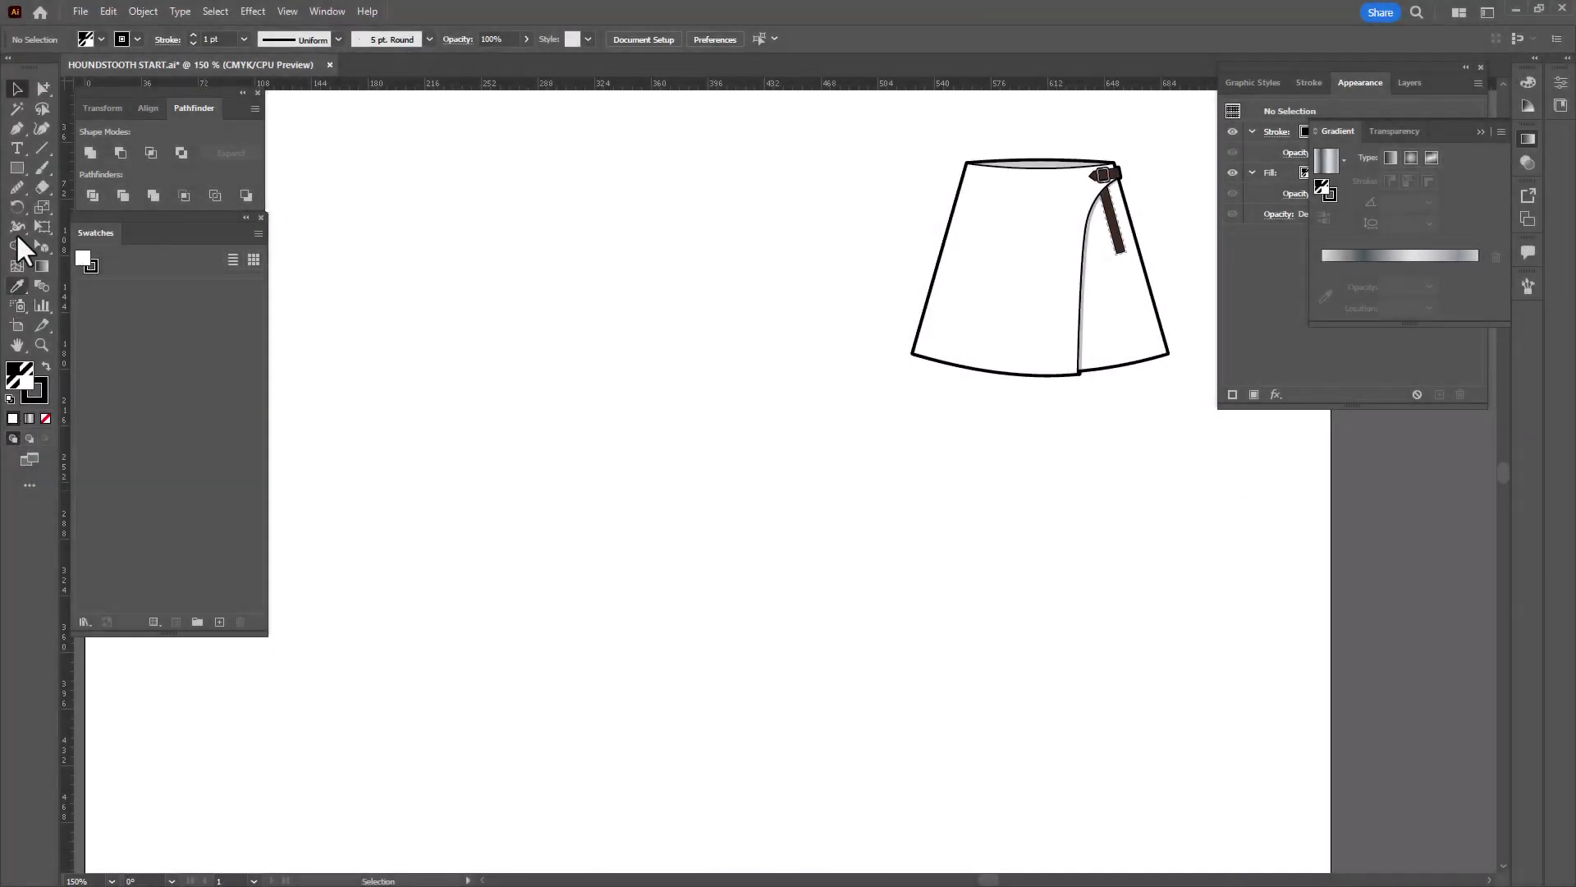
Reset to default white fill and black stroke, and create three 36 pt squares, two stacked and one beside them
key("d")
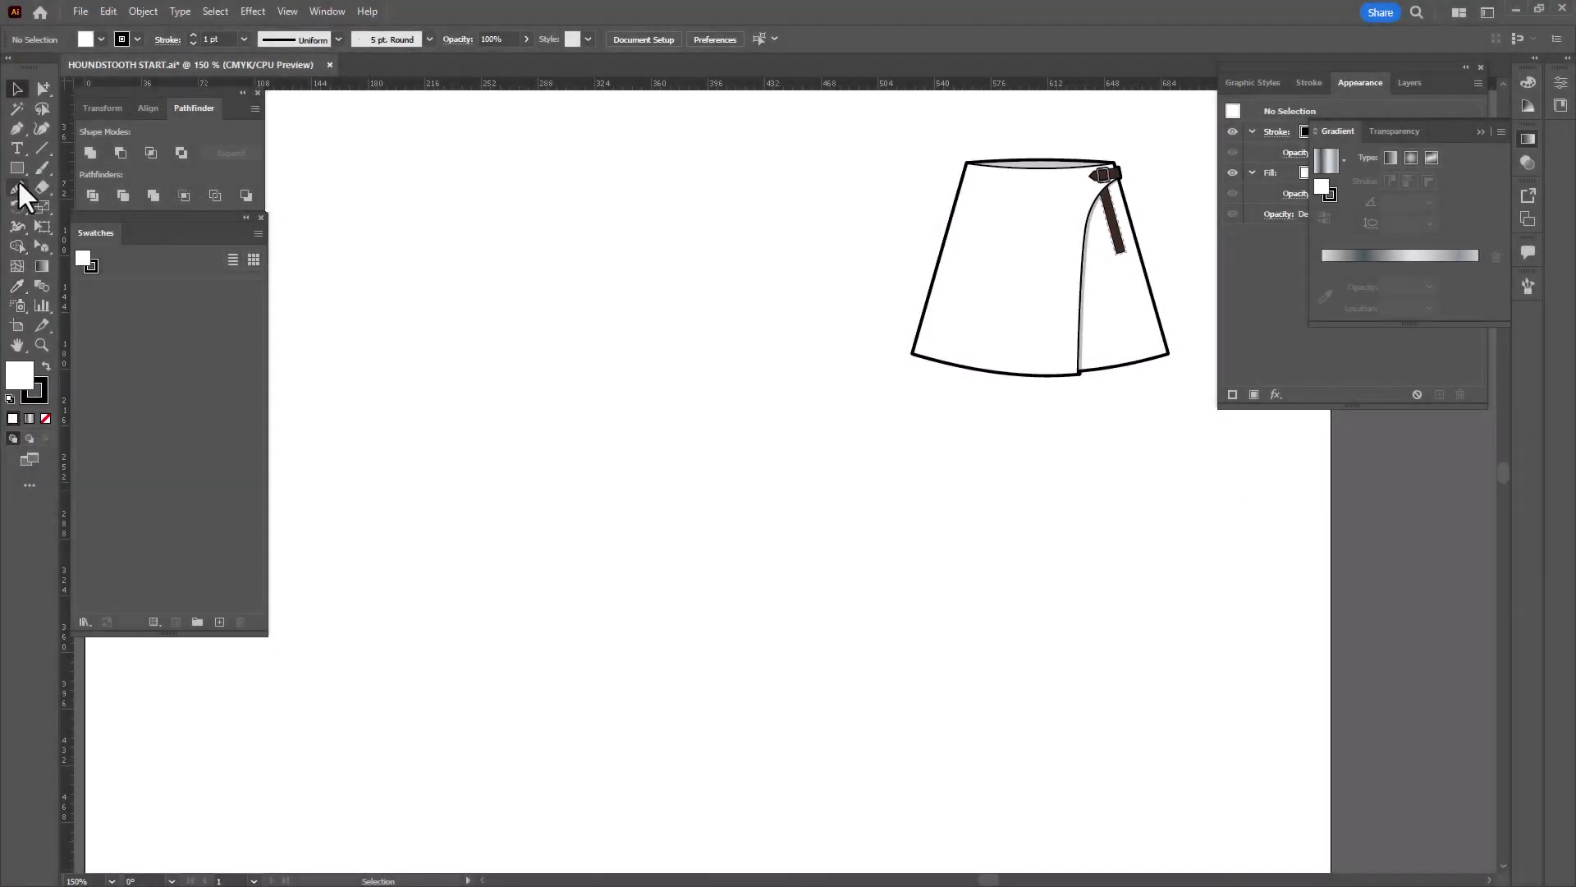
left_click(549, 274)
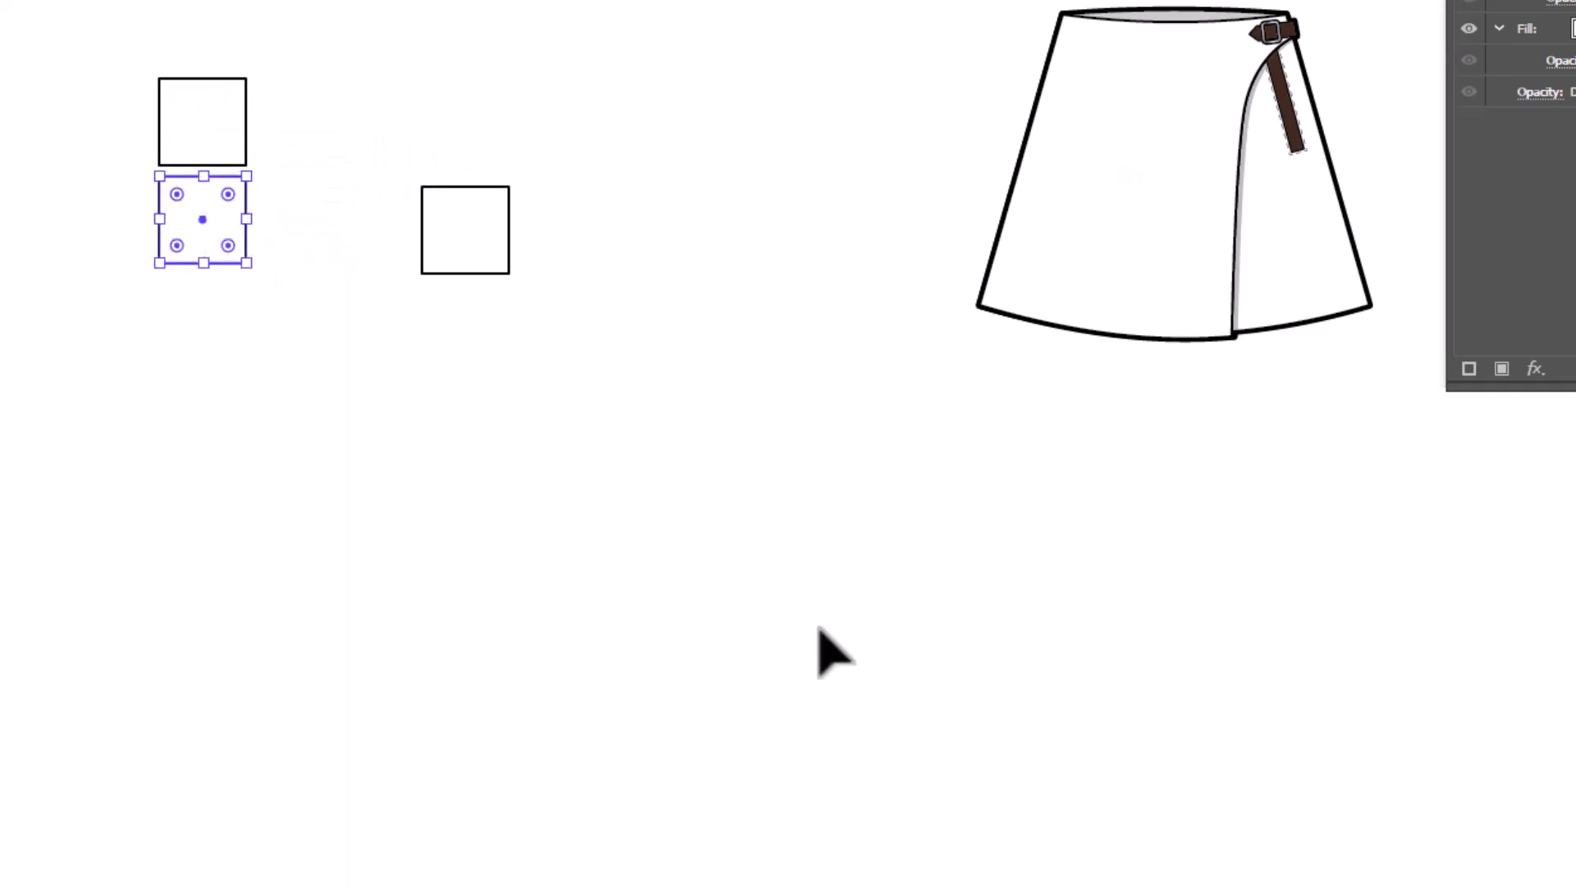
key("ctrl+plus")
key("ctrl+plus")
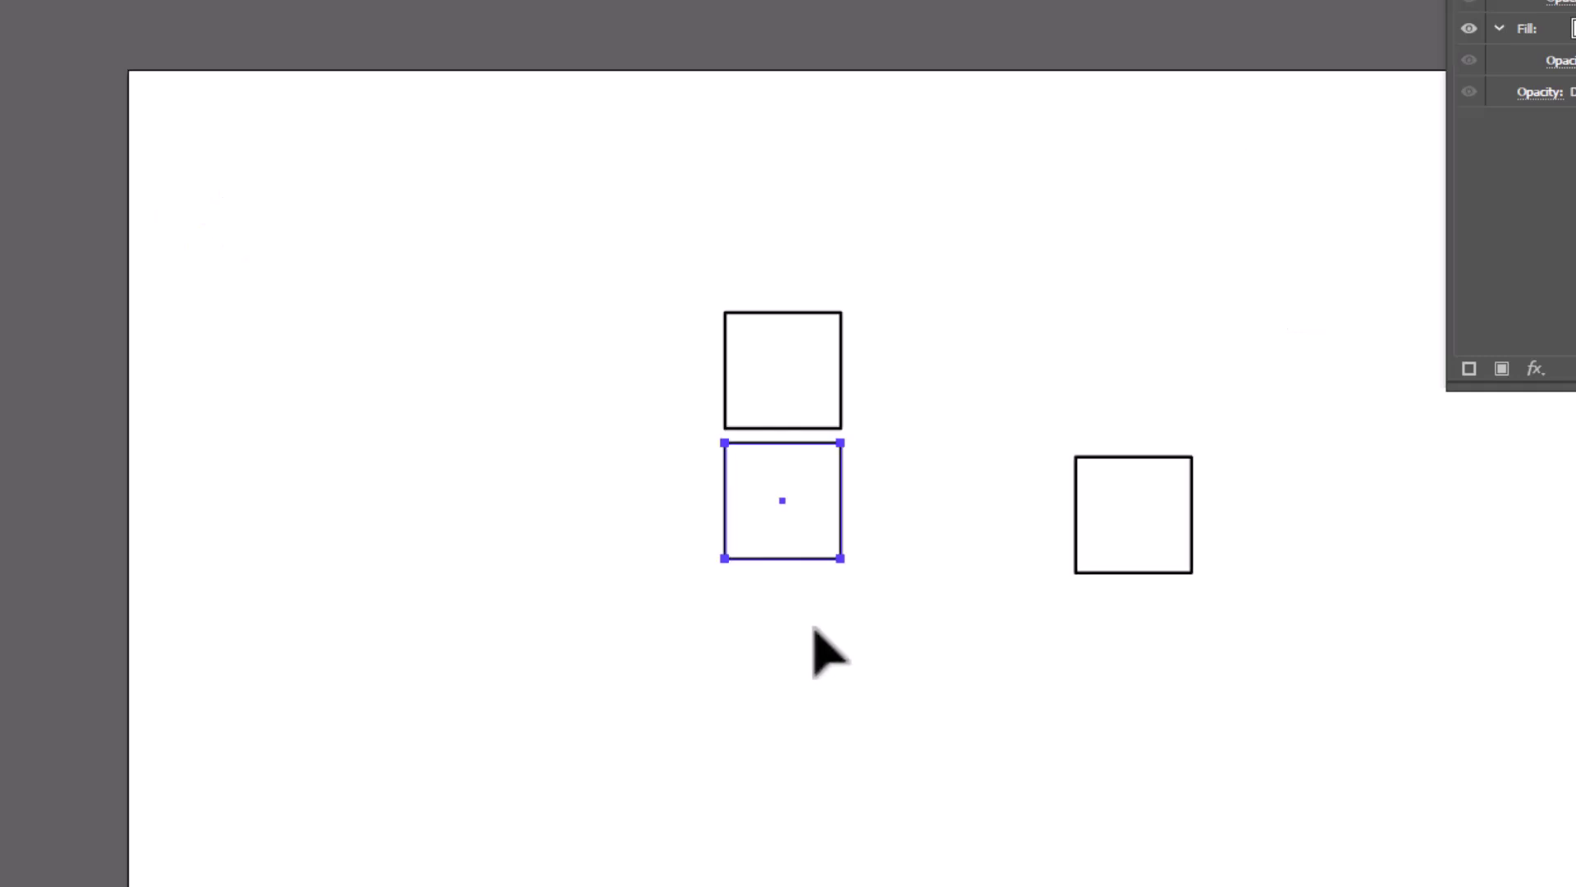
Draw a straight diagonal line with the Pen tool across the lone square
left_click_drag(1028, 642, 425, 501)
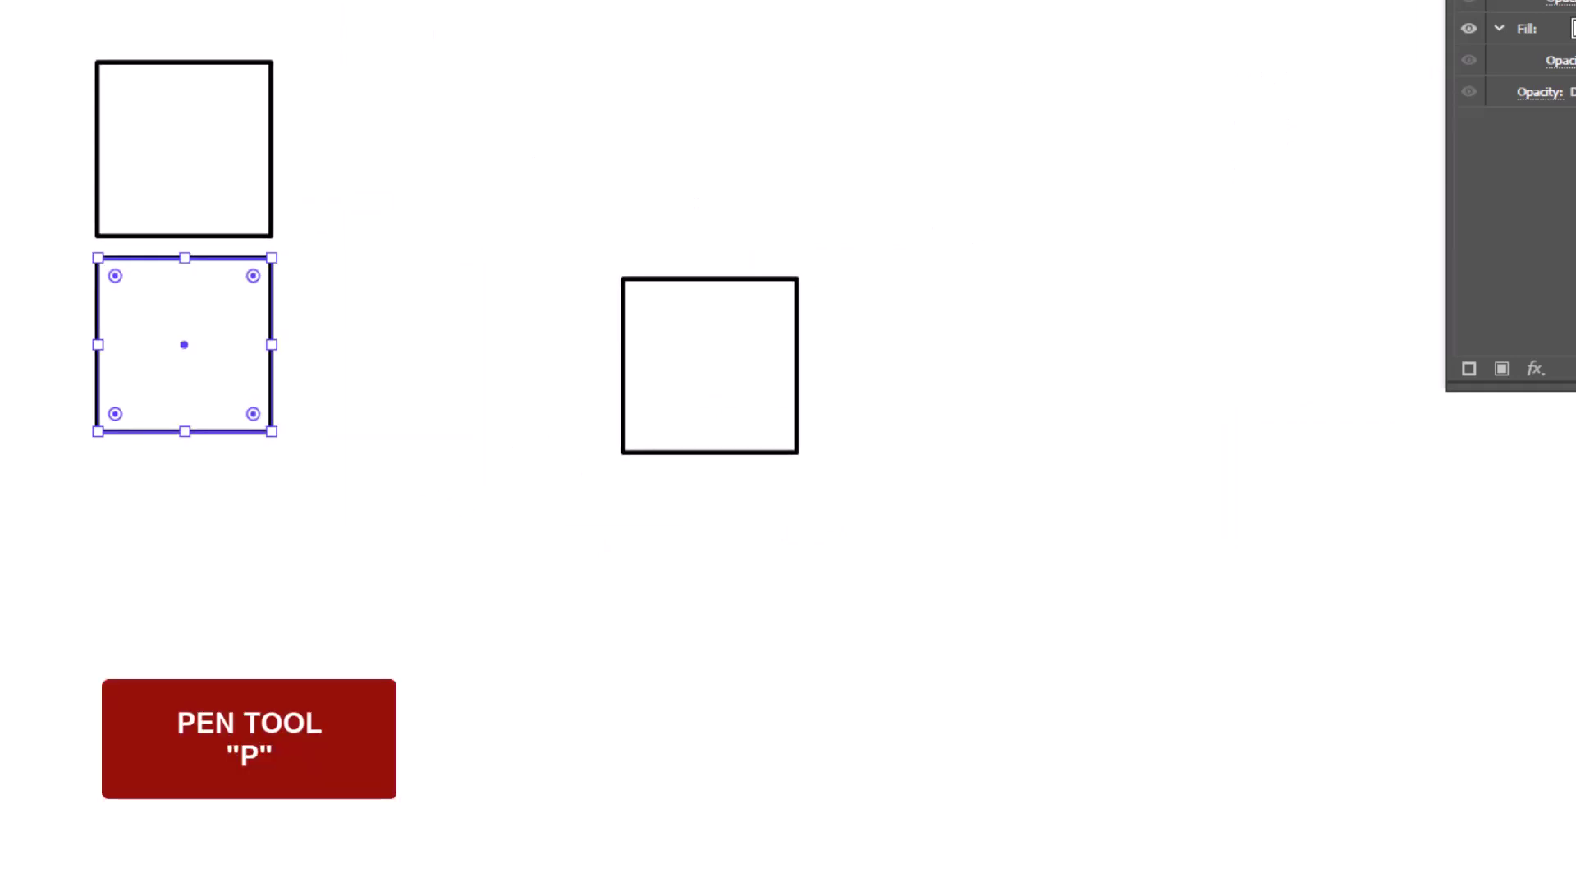
key("p")
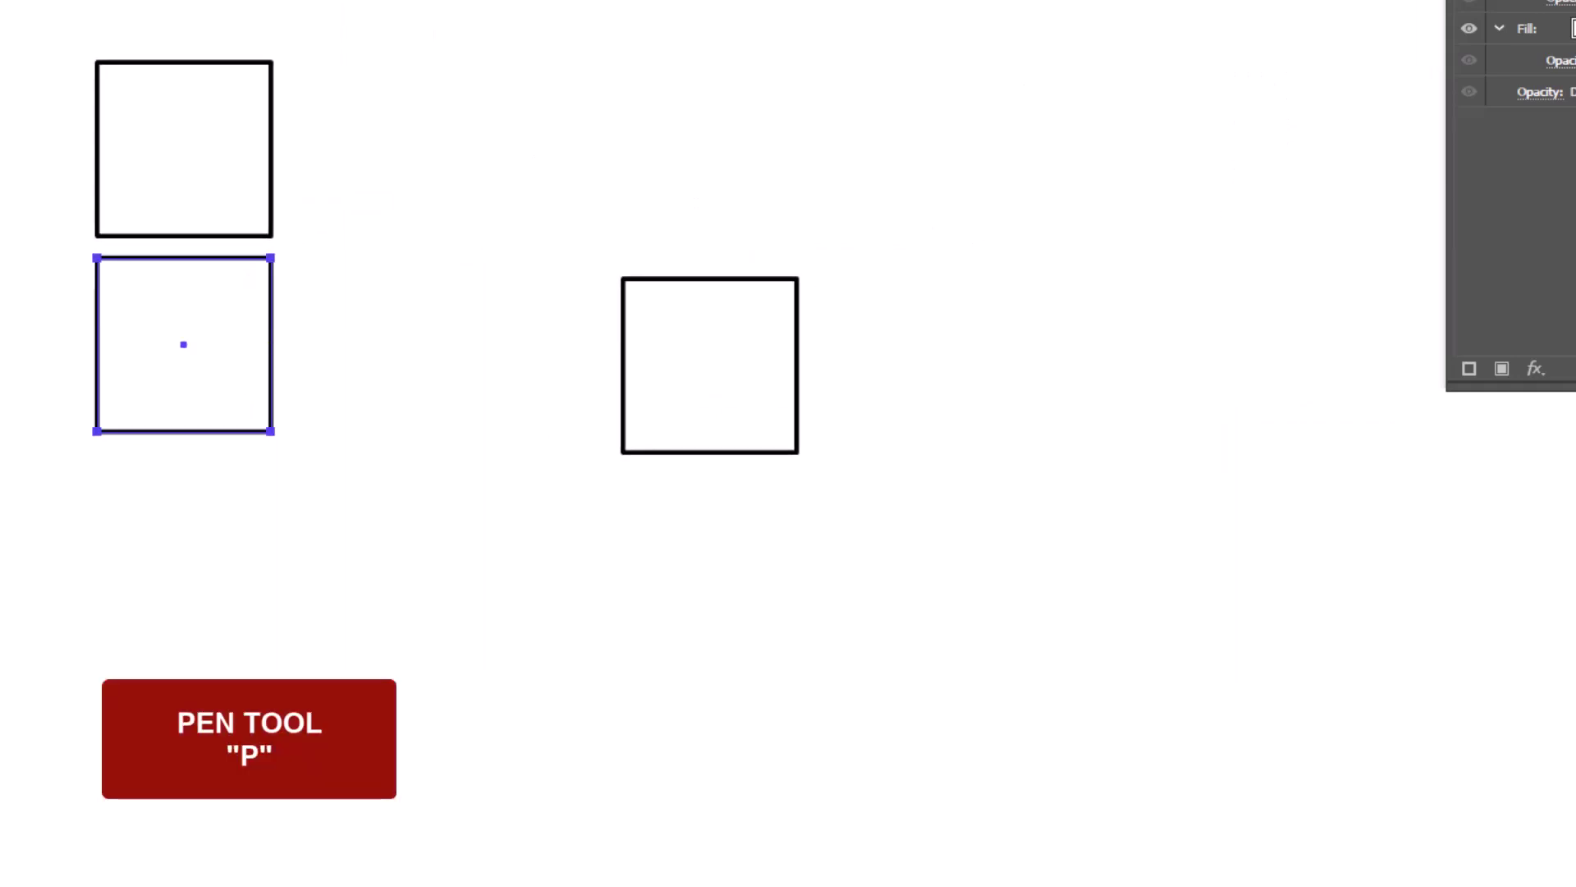
left_click(961, 200)
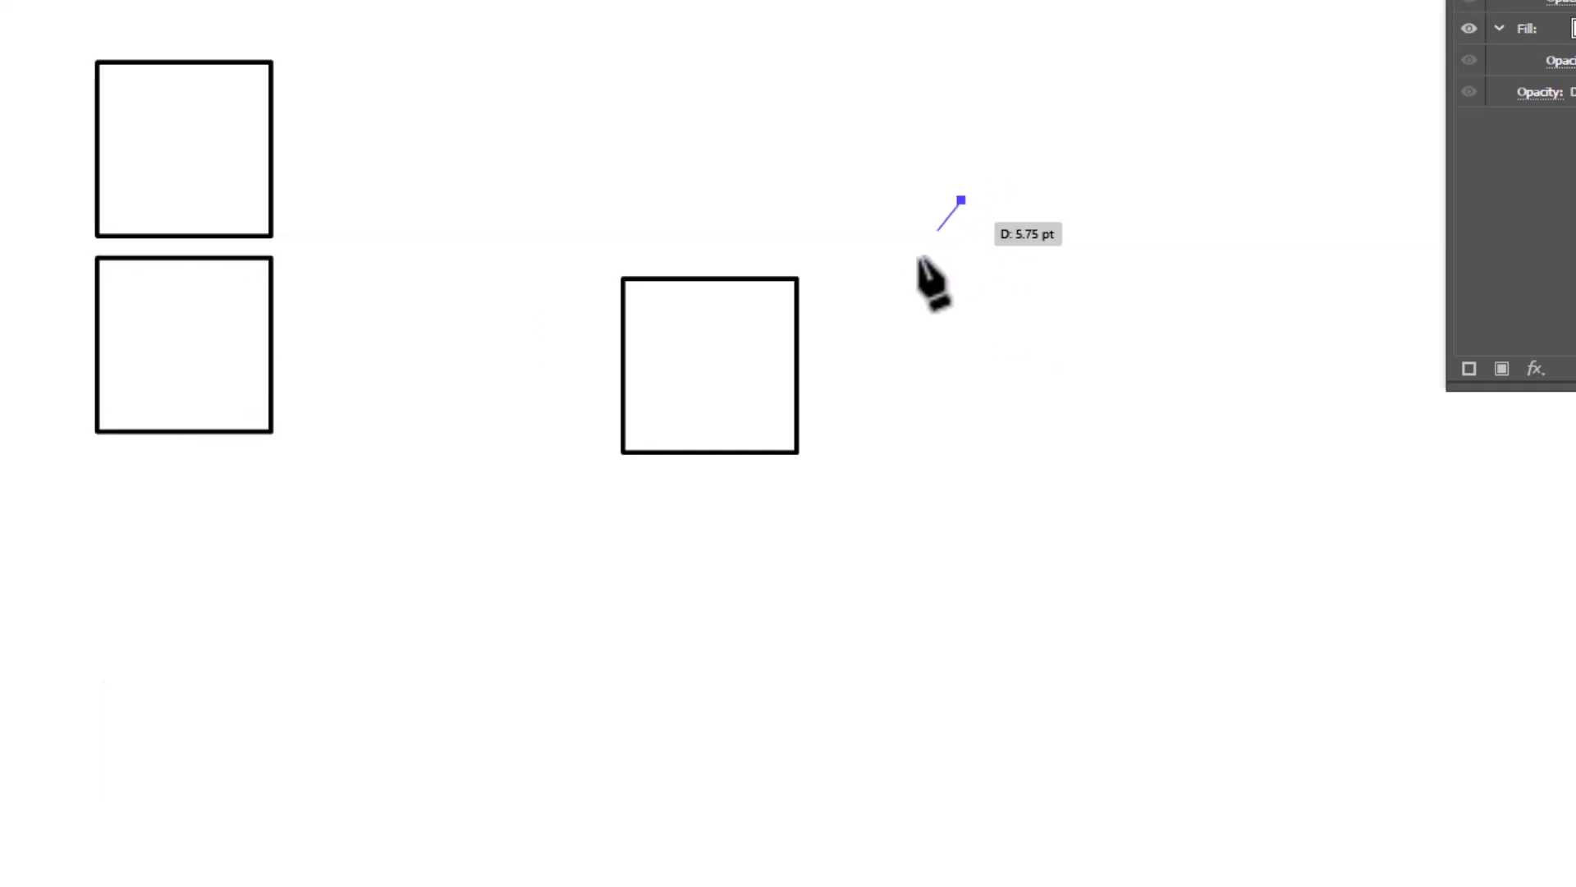
left_click(579, 583)
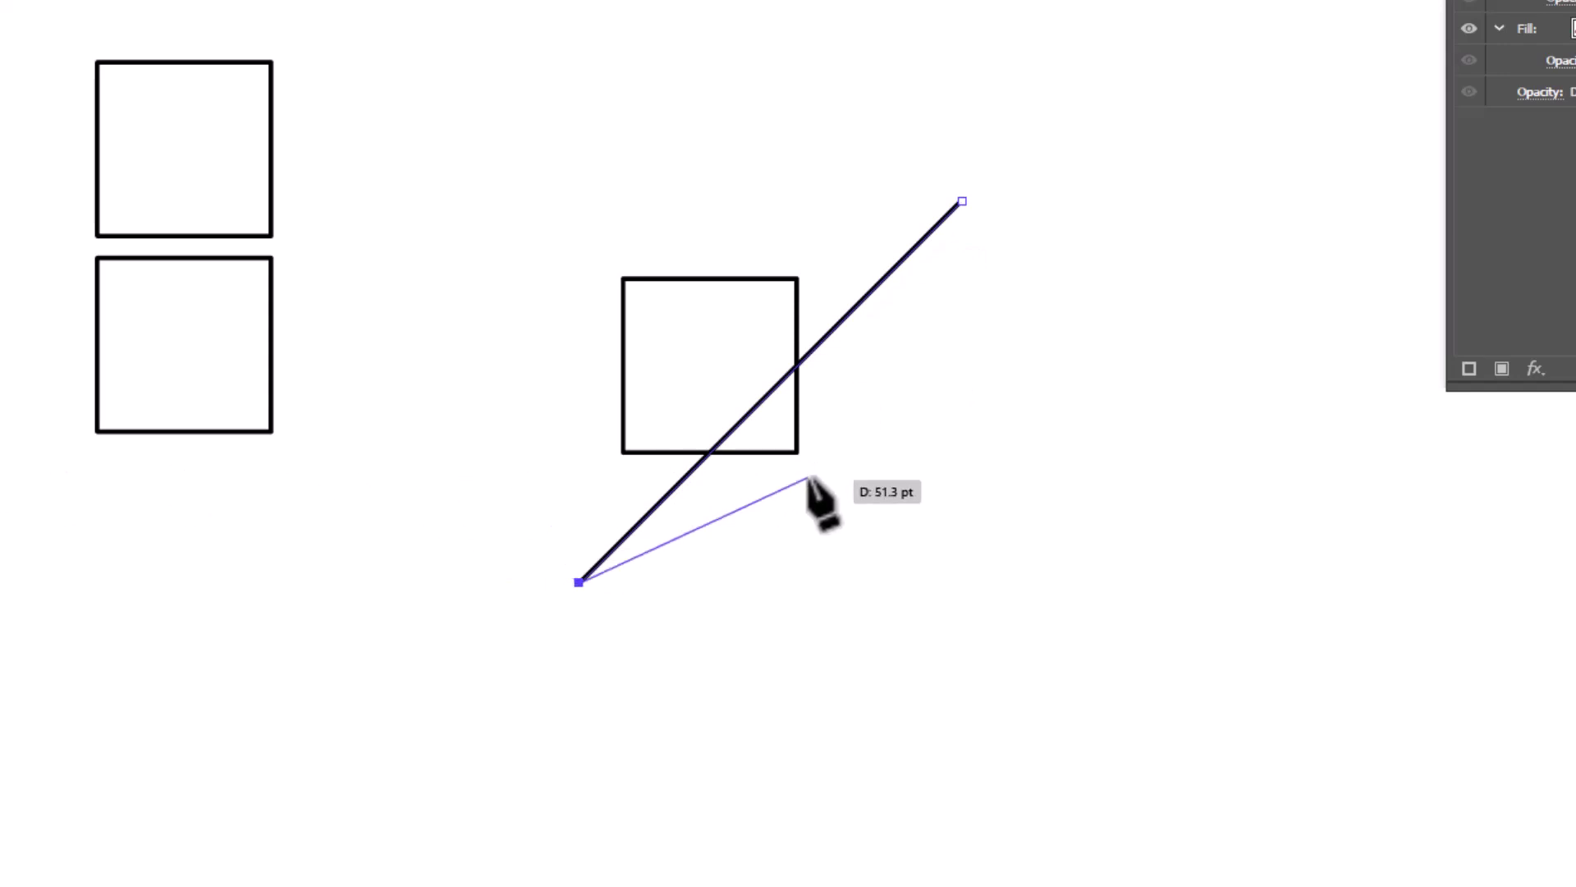
Snap the line to the square's top-left corner and place a parallel copy on its bottom-right corner
key("v")
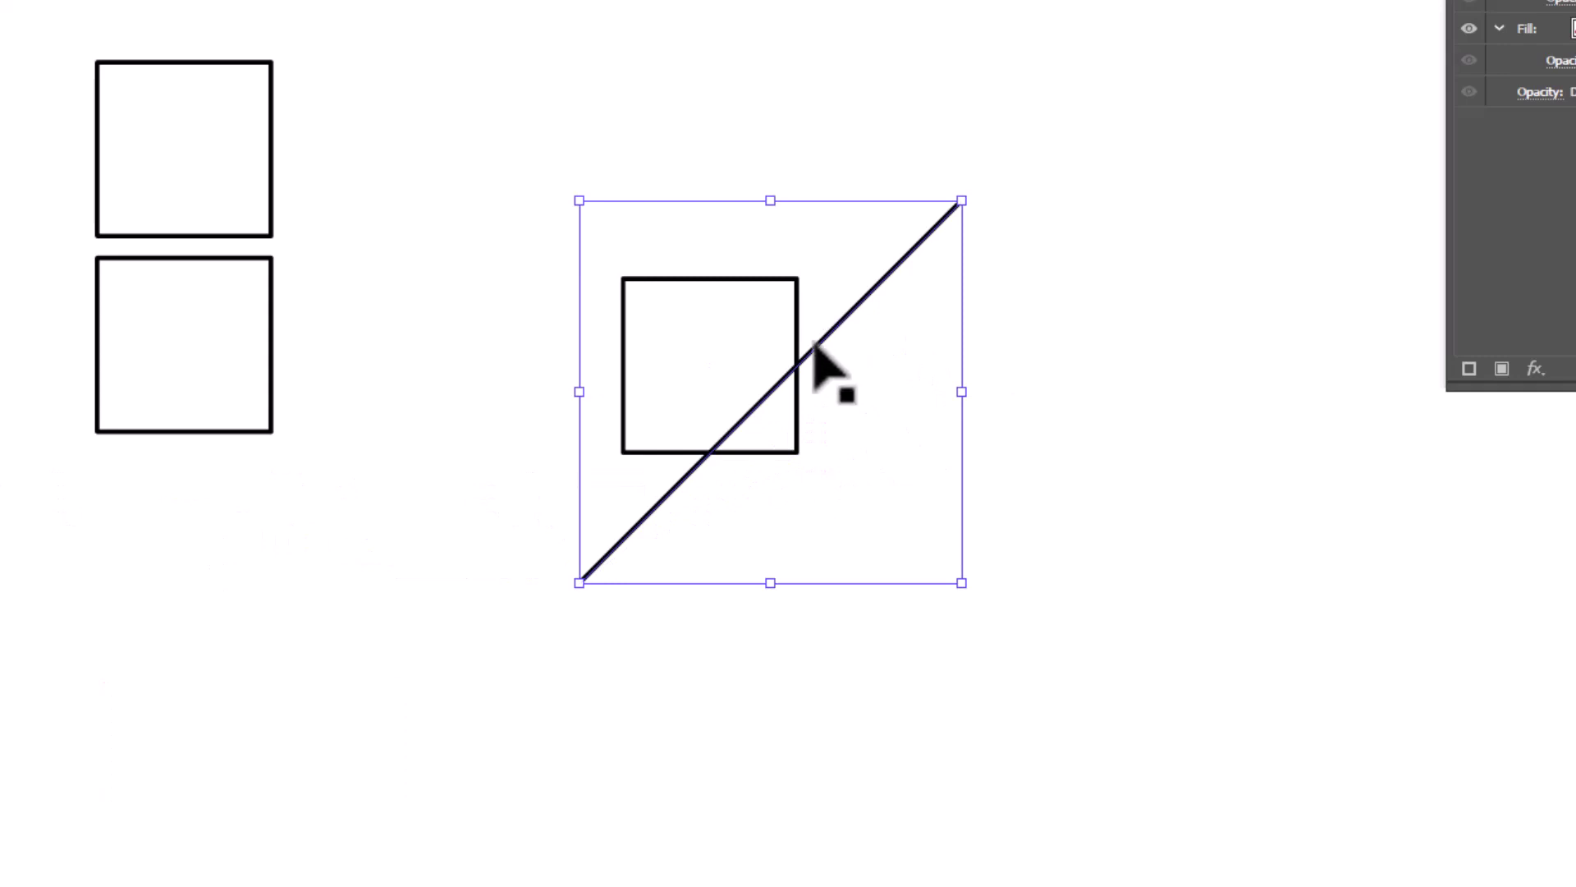
left_click_drag(806, 361, 662, 243)
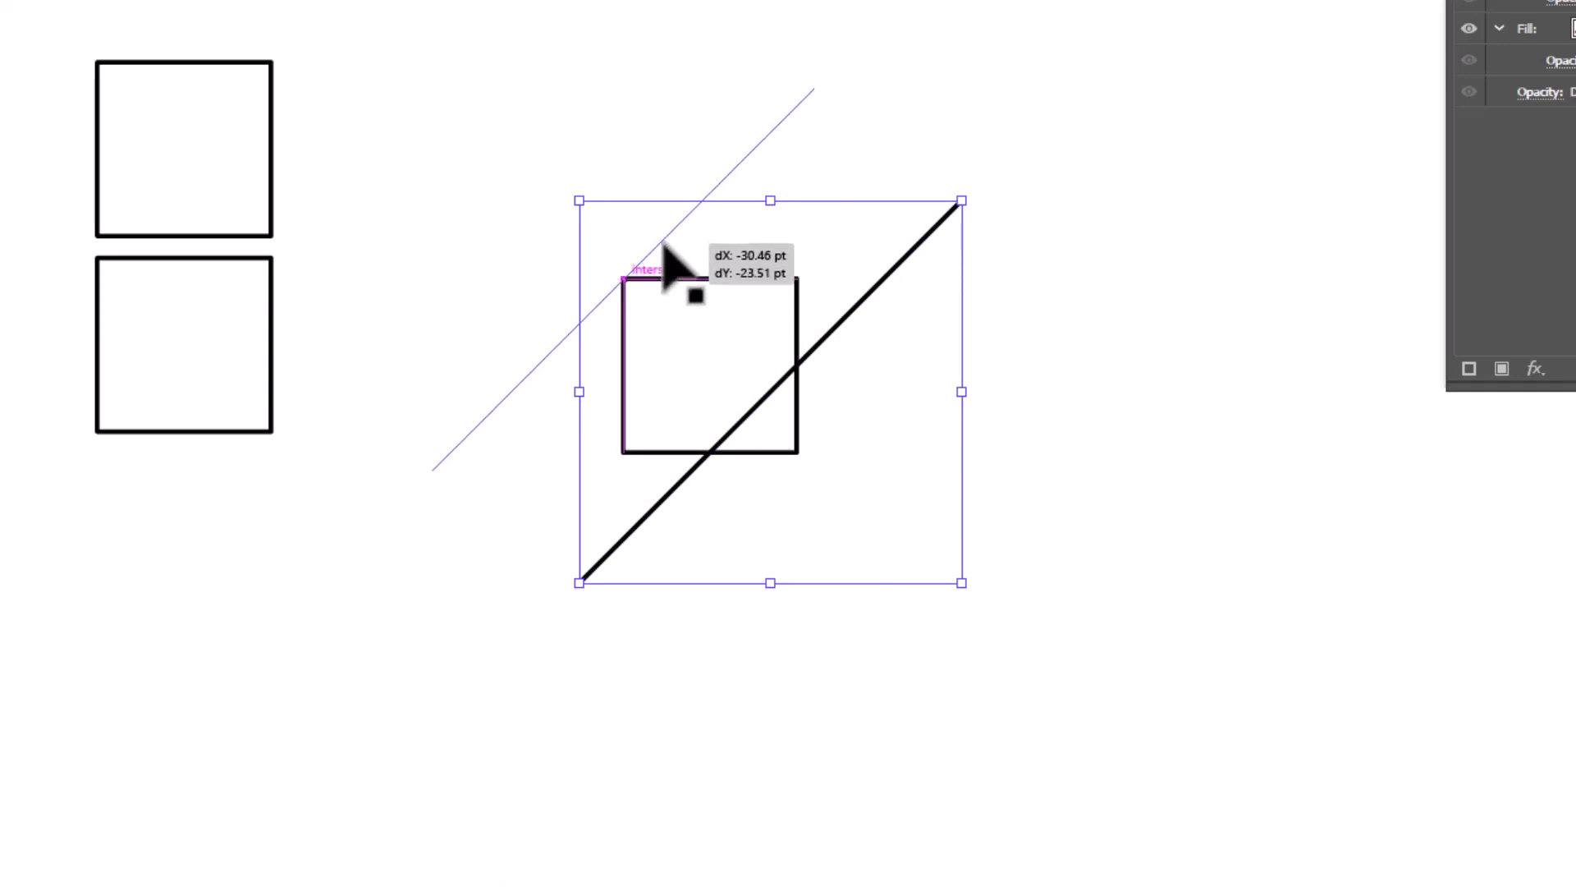
left_click_drag(662, 243, 665, 246)
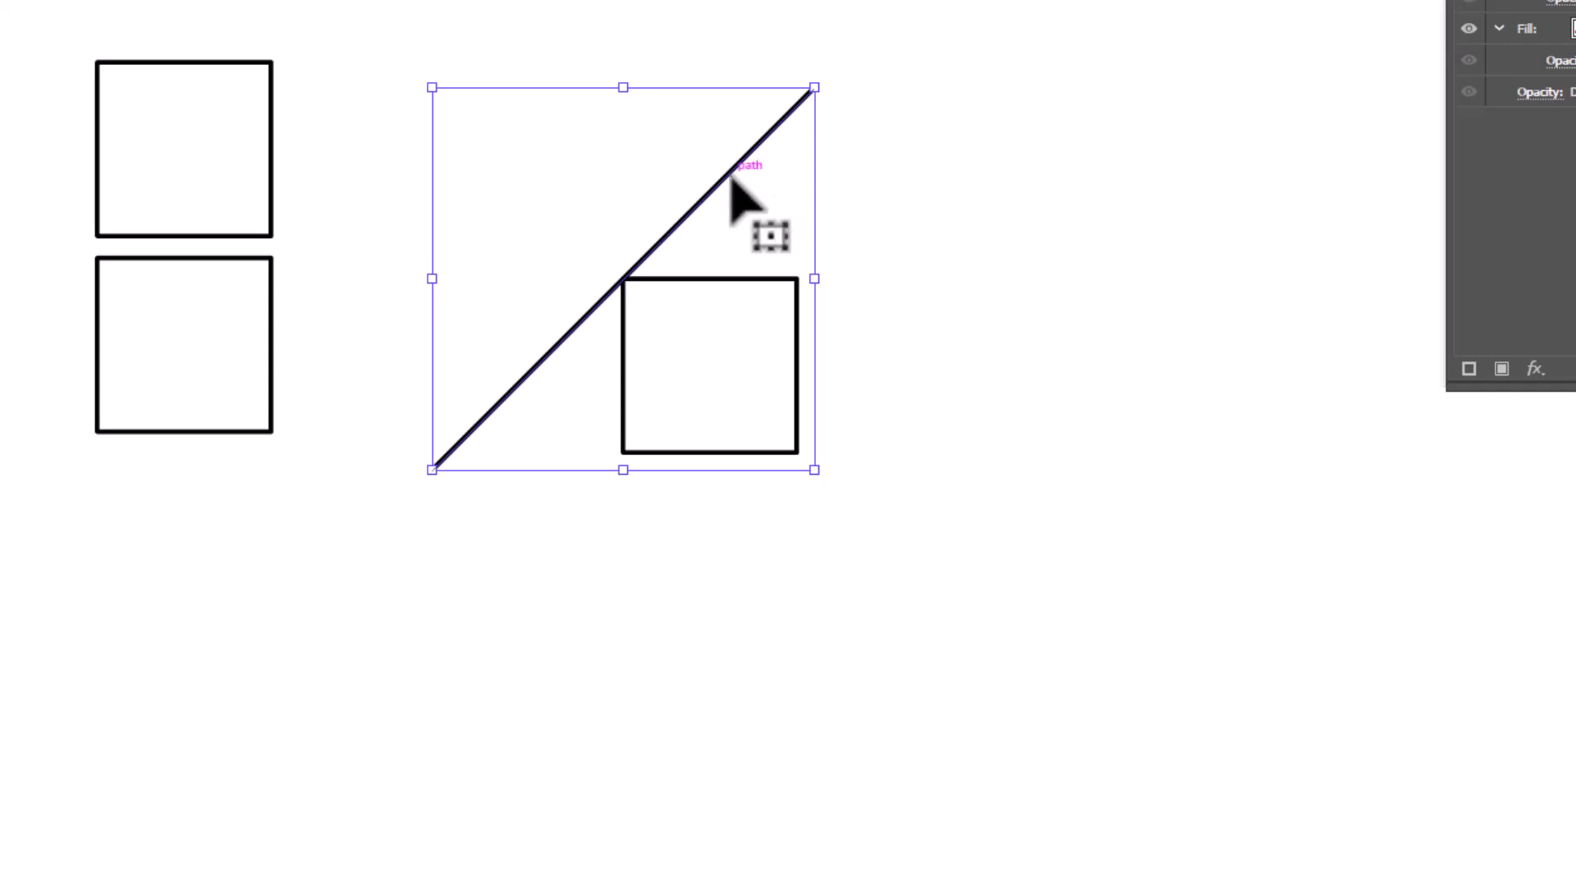
left_click_drag(742, 187, 937, 395)
left_click_drag(845, 470, 819, 436)
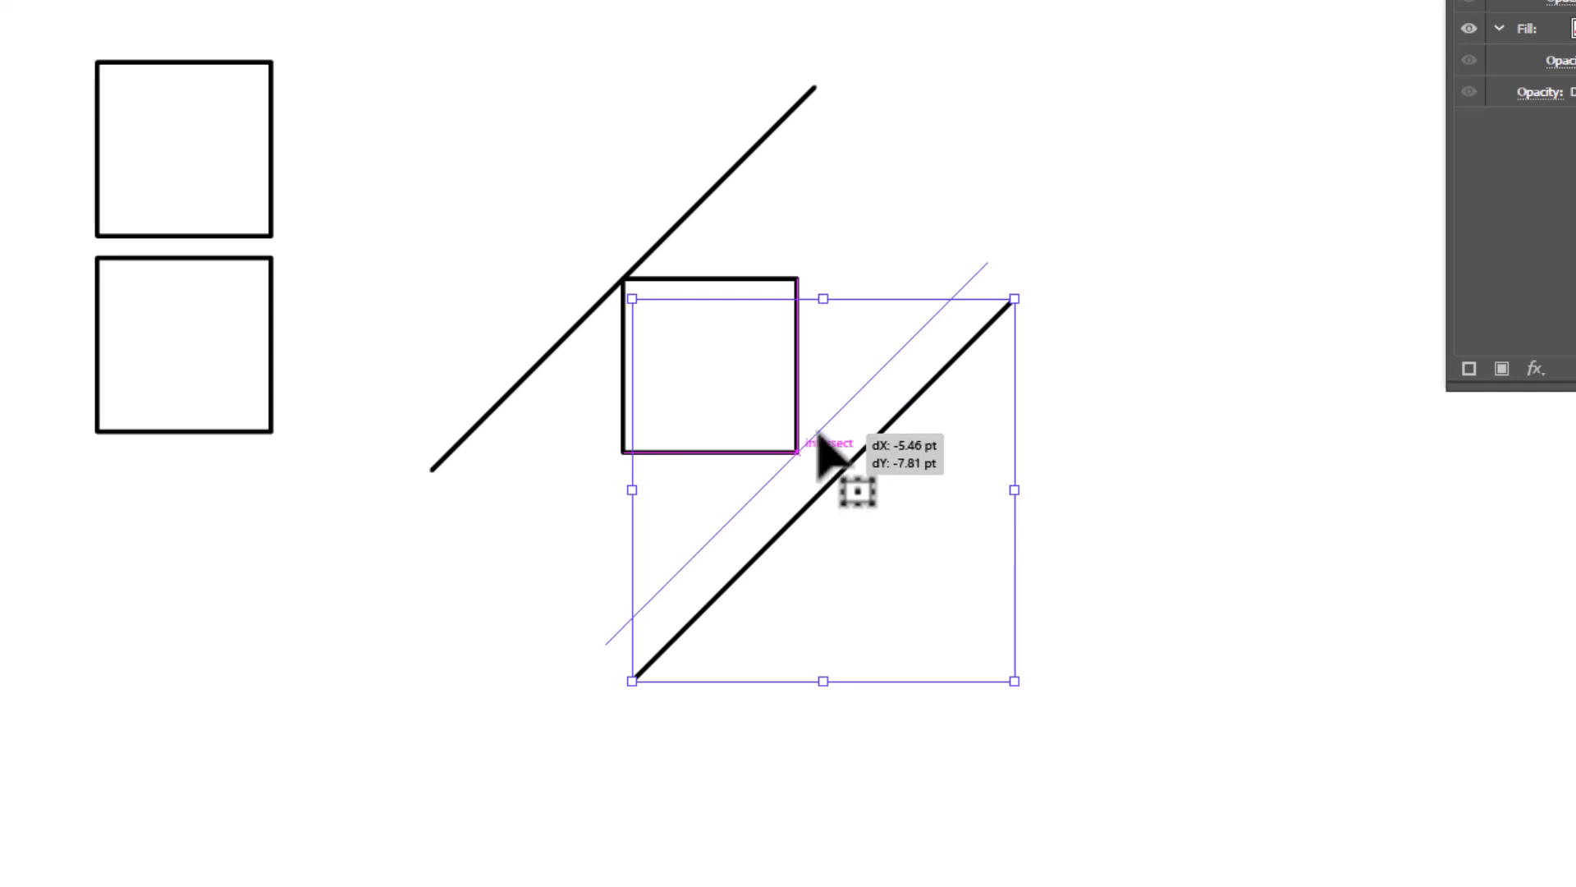
left_click_drag(818, 436, 818, 436)
left_click(482, 36)
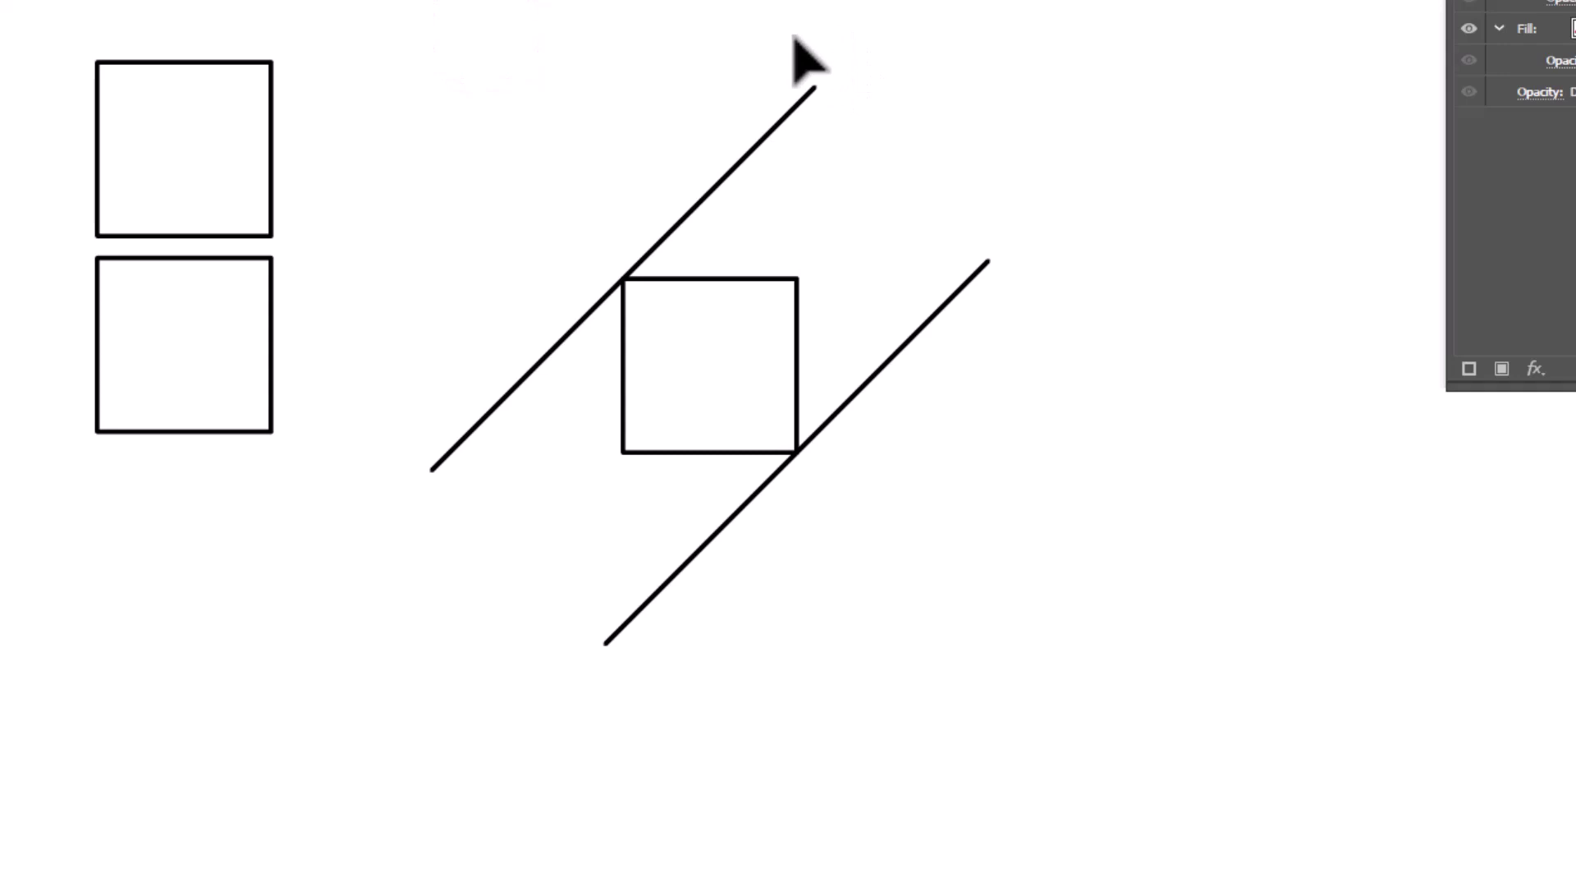
Blend the two diagonal lines using 4 specified steps
left_click_drag(793, 37, 908, 184)
left_click_drag(922, 215, 1041, 317)
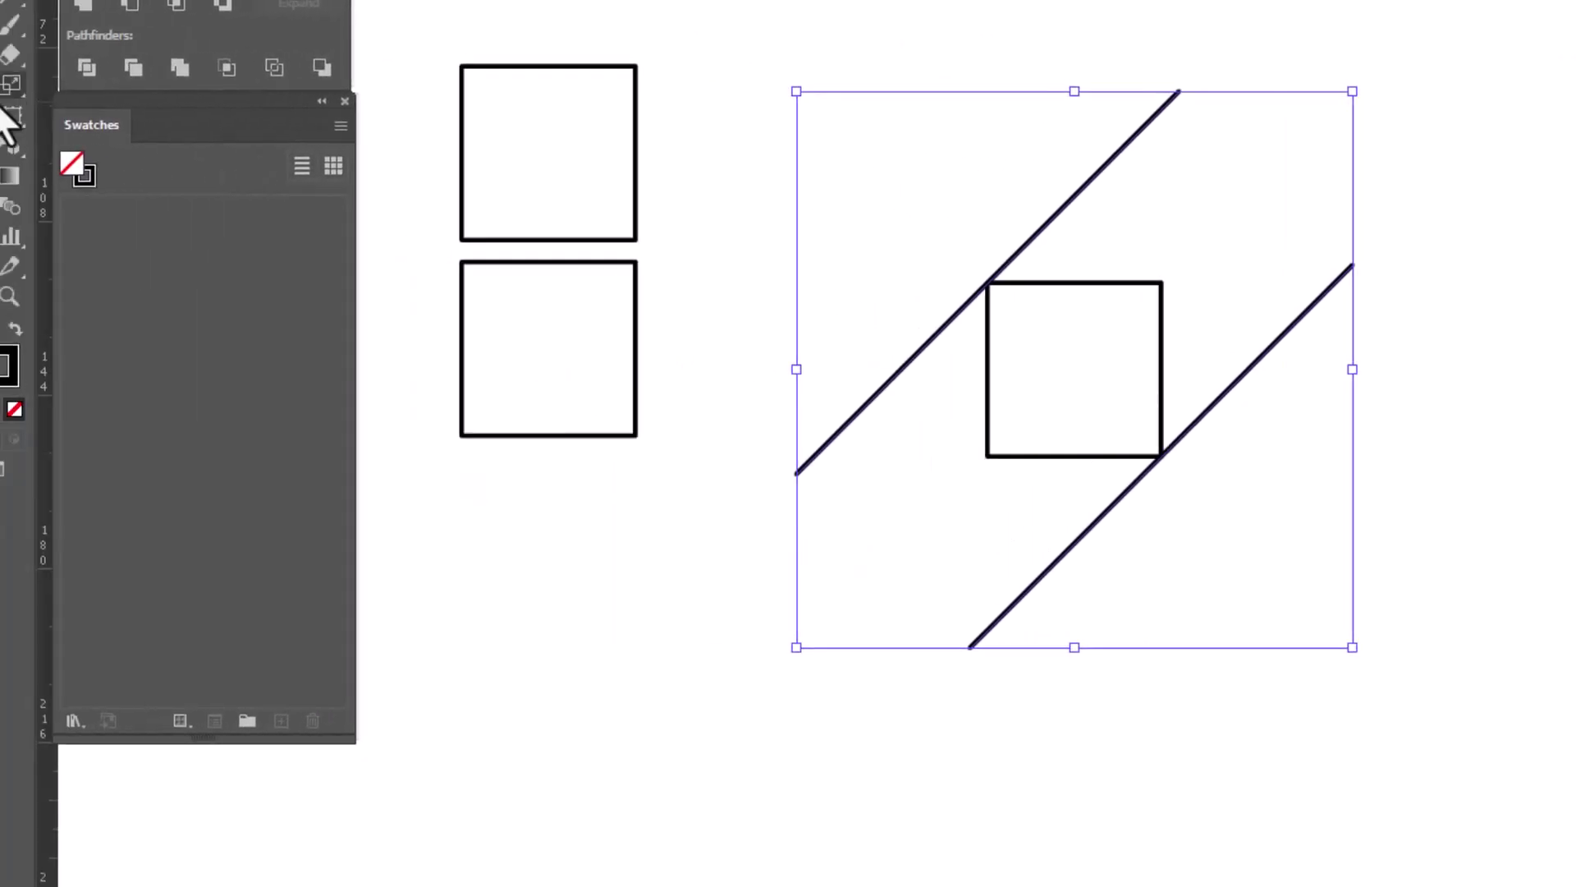
left_click(18, 205)
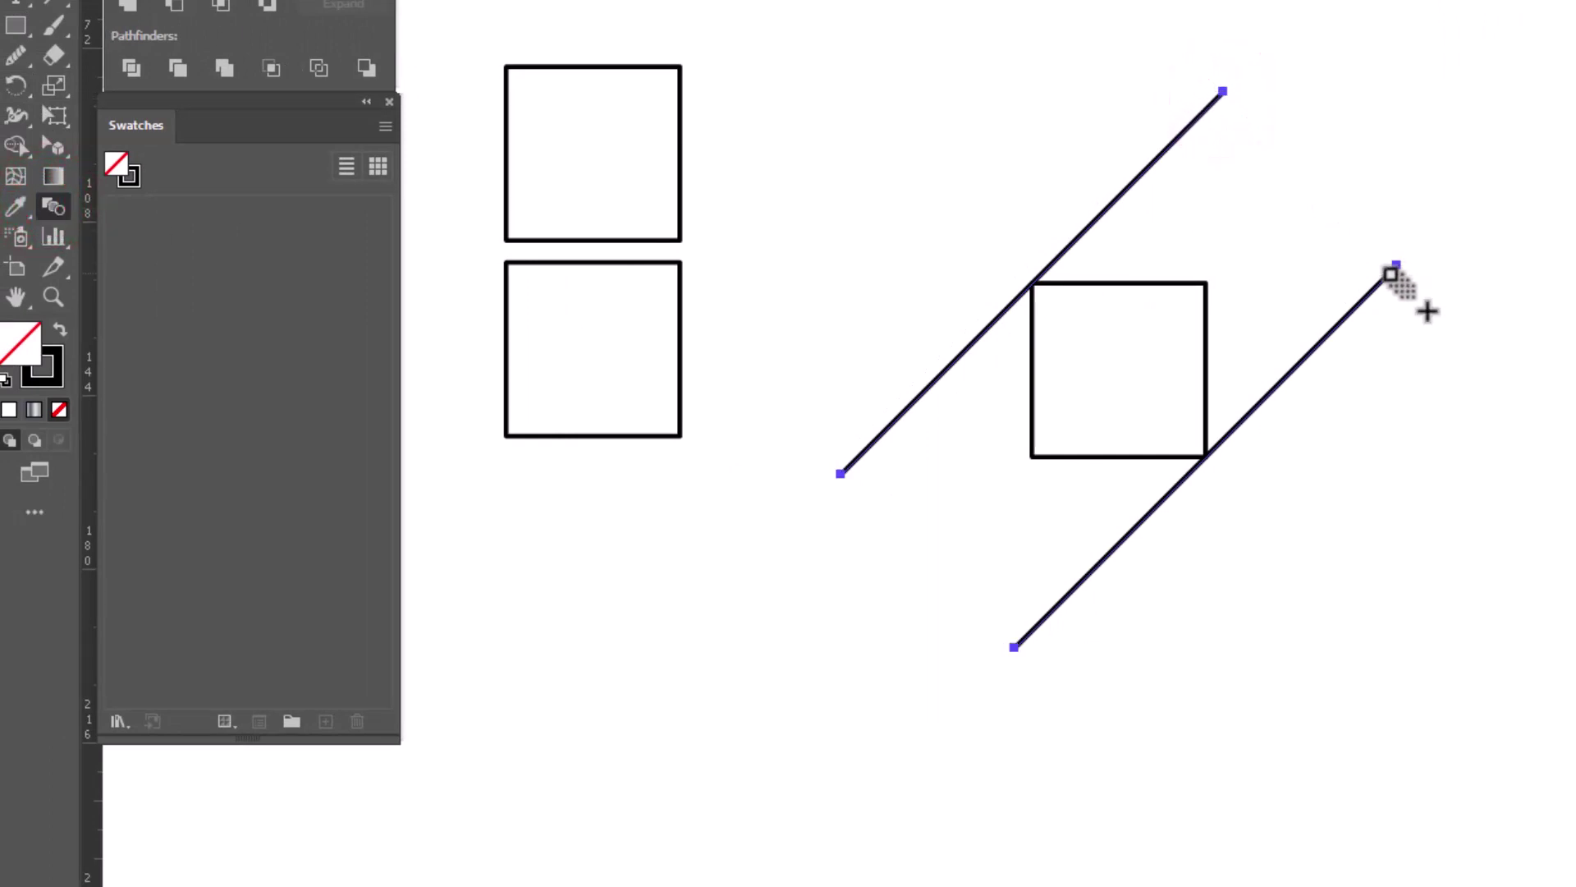
left_click(1391, 271)
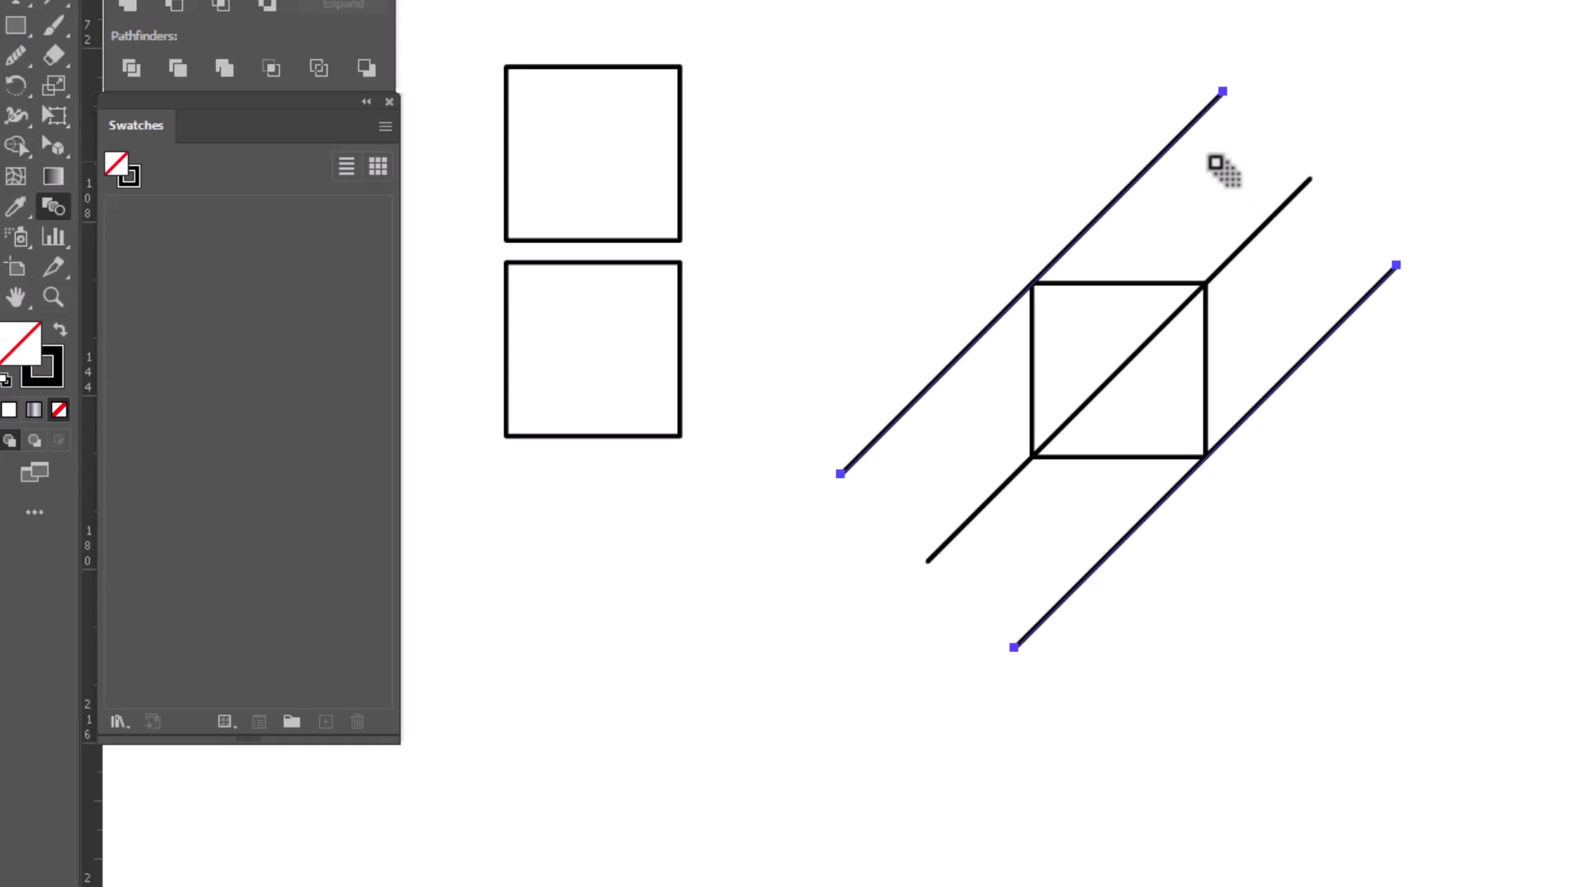
key("ctrl+shift+a")
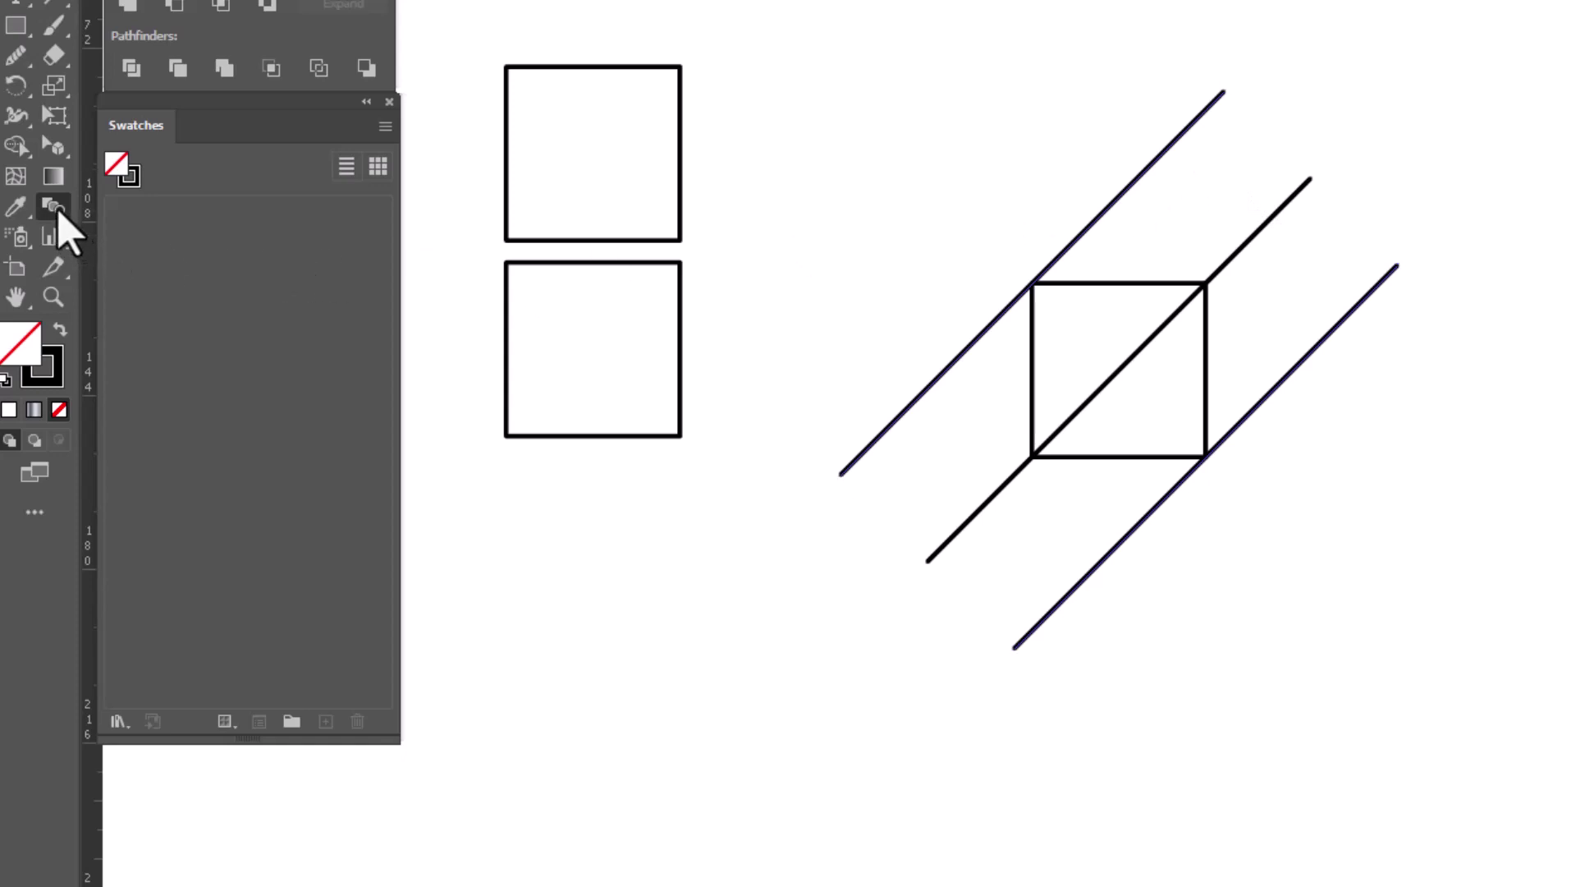
double_click(55, 208)
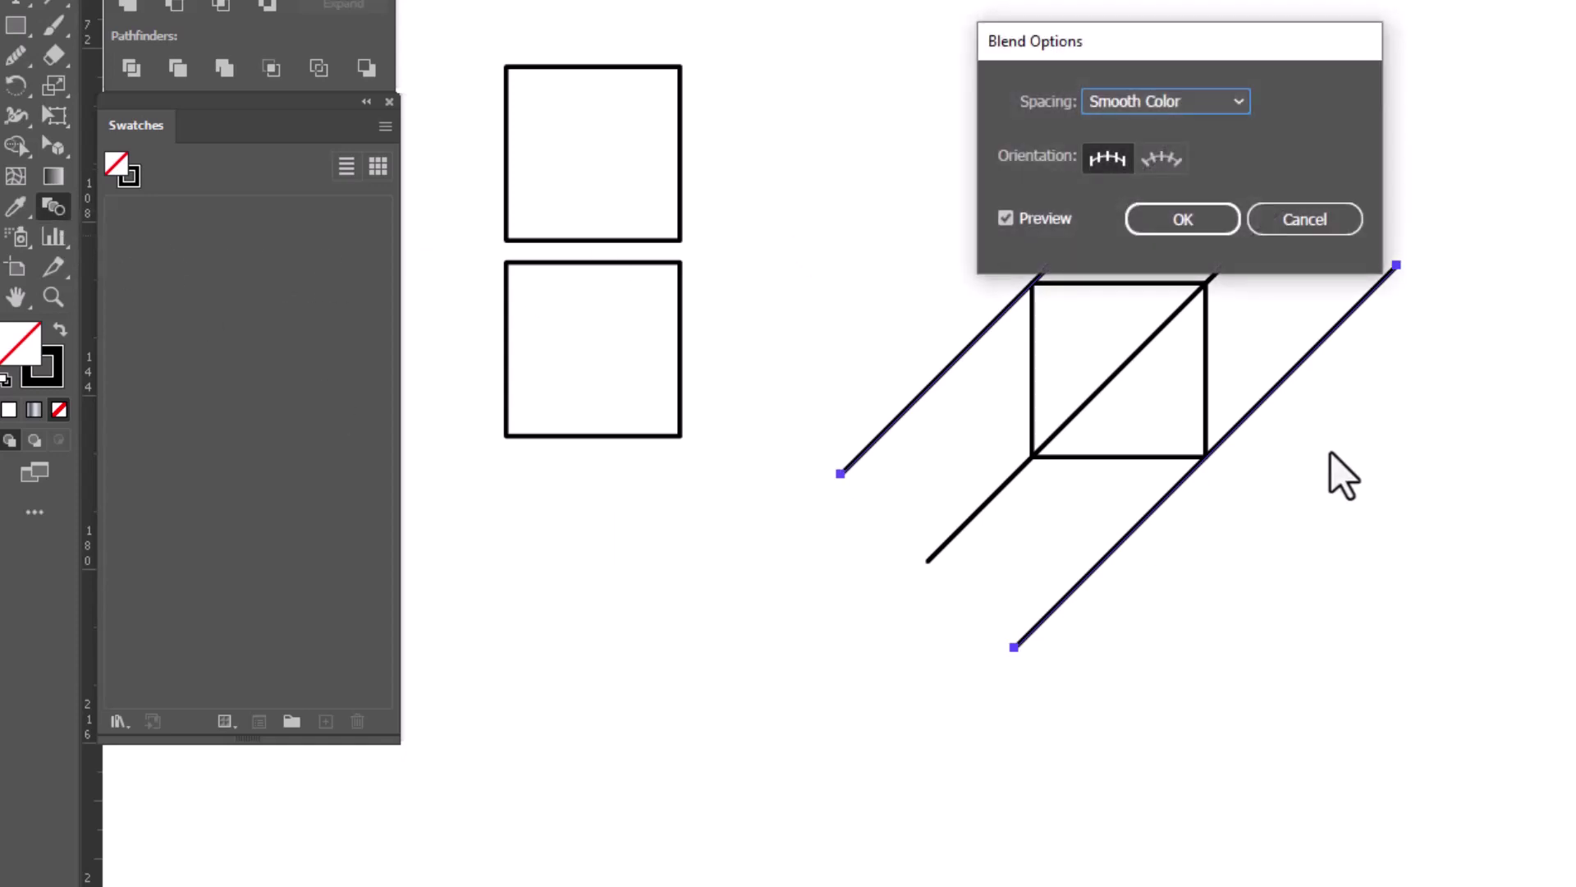
left_click(1235, 101)
left_click(1191, 156)
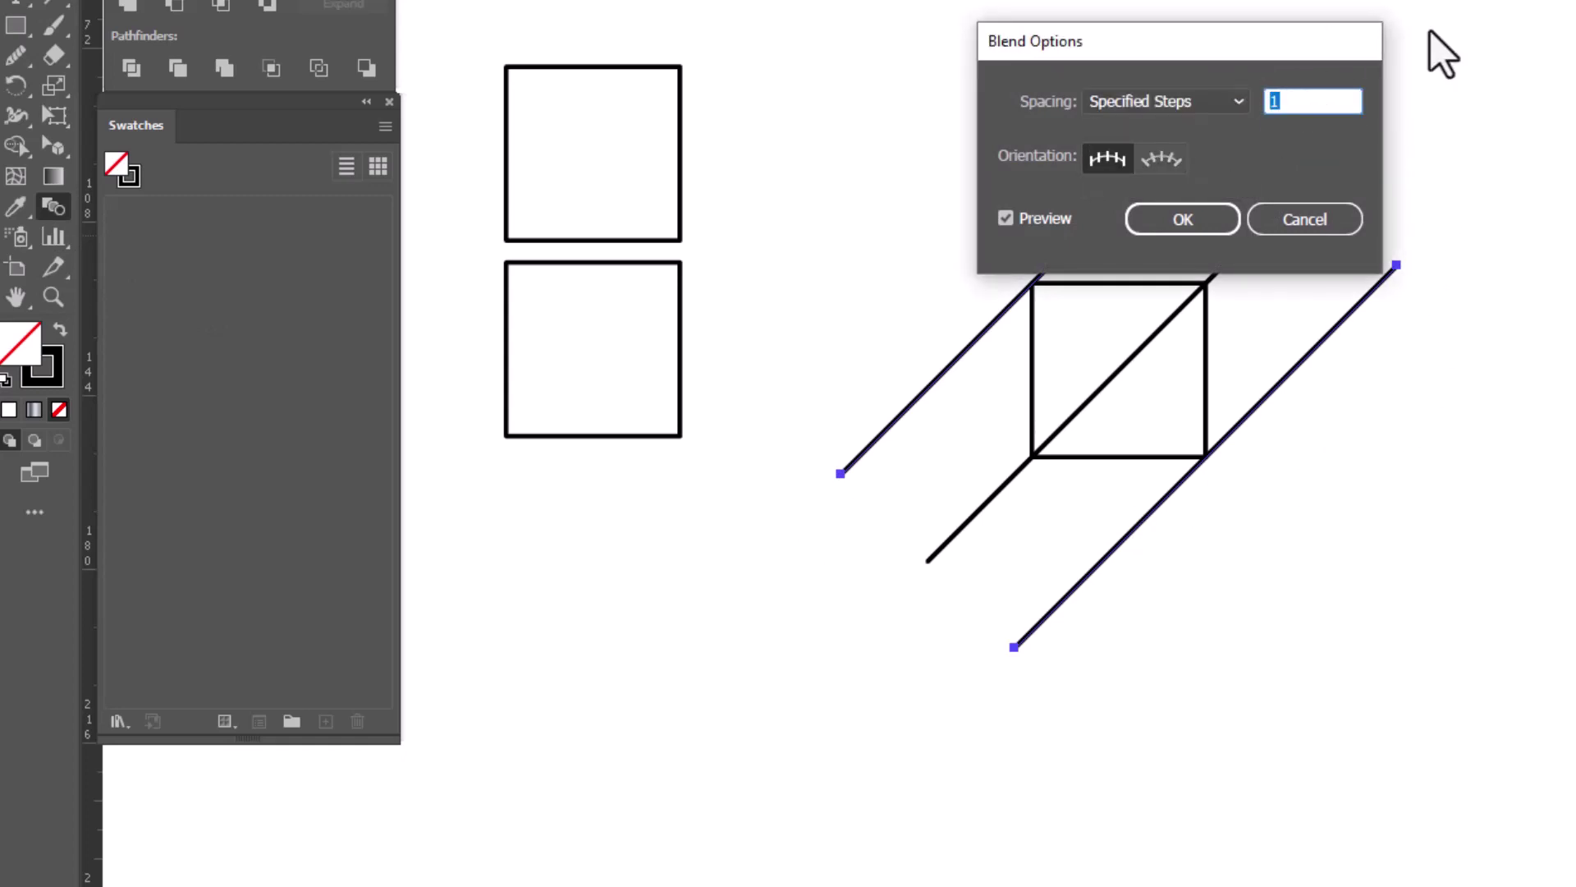
type("4")
left_click(1206, 215)
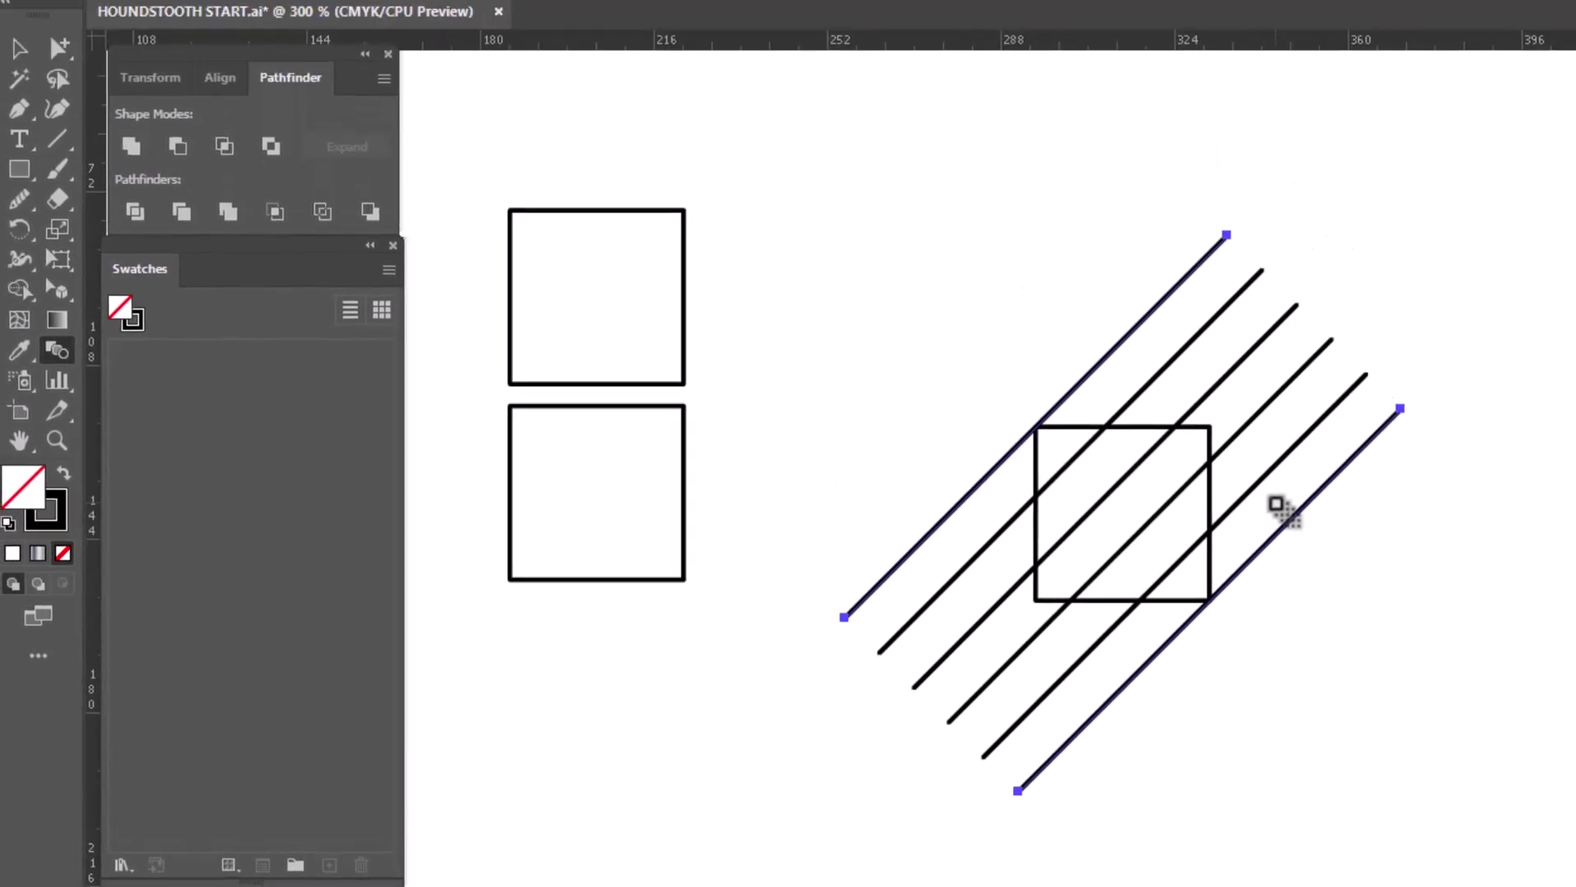
Expand the blend into separate lines with only Object checked
left_click(215, 16)
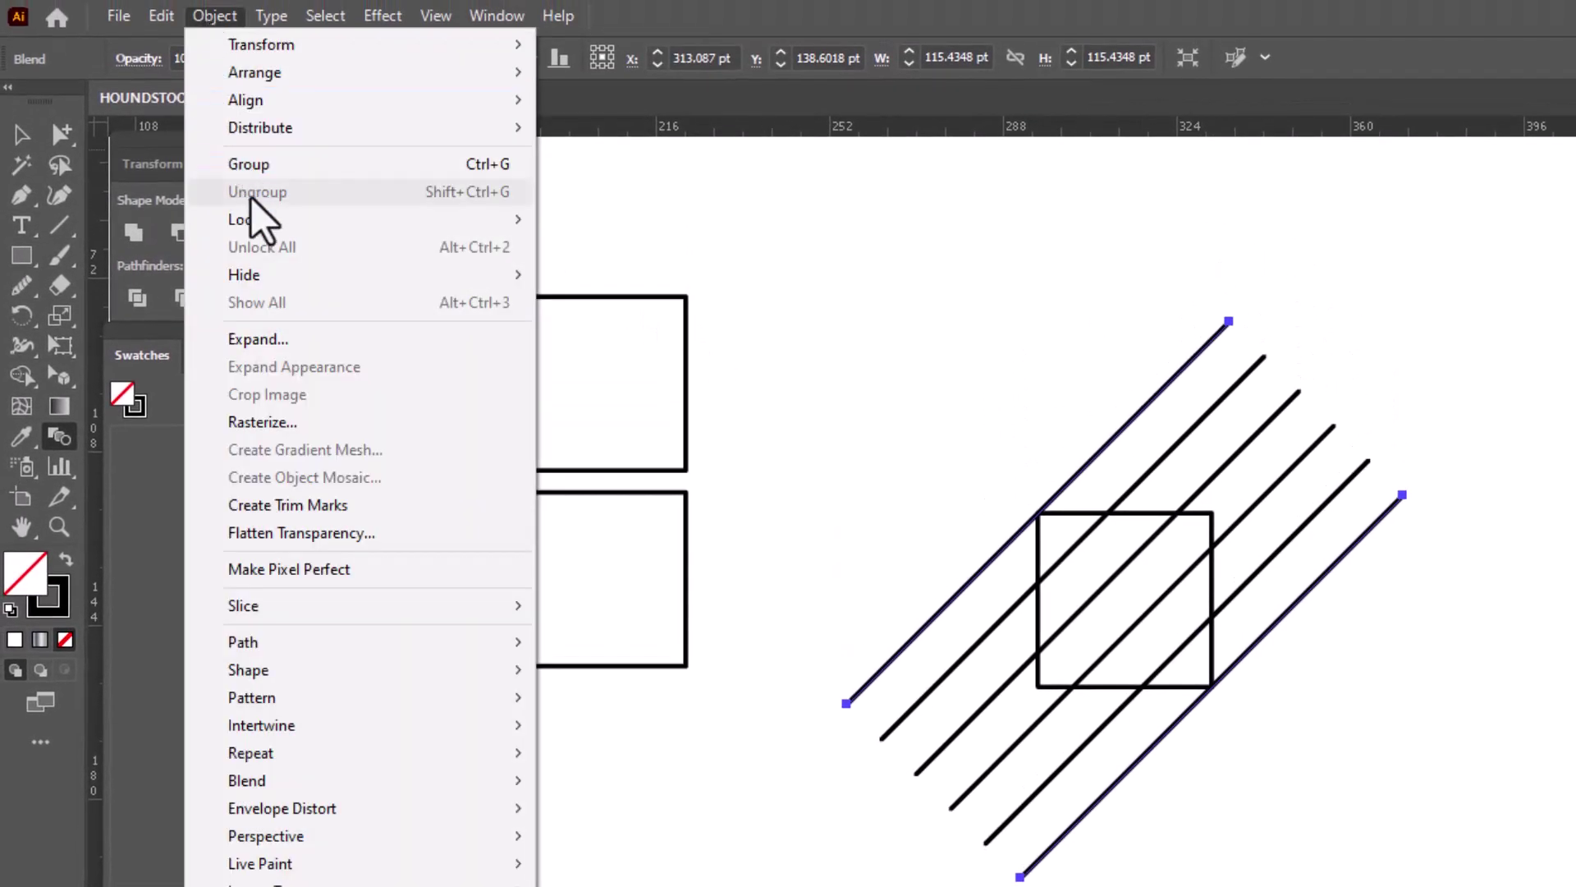
left_click(283, 339)
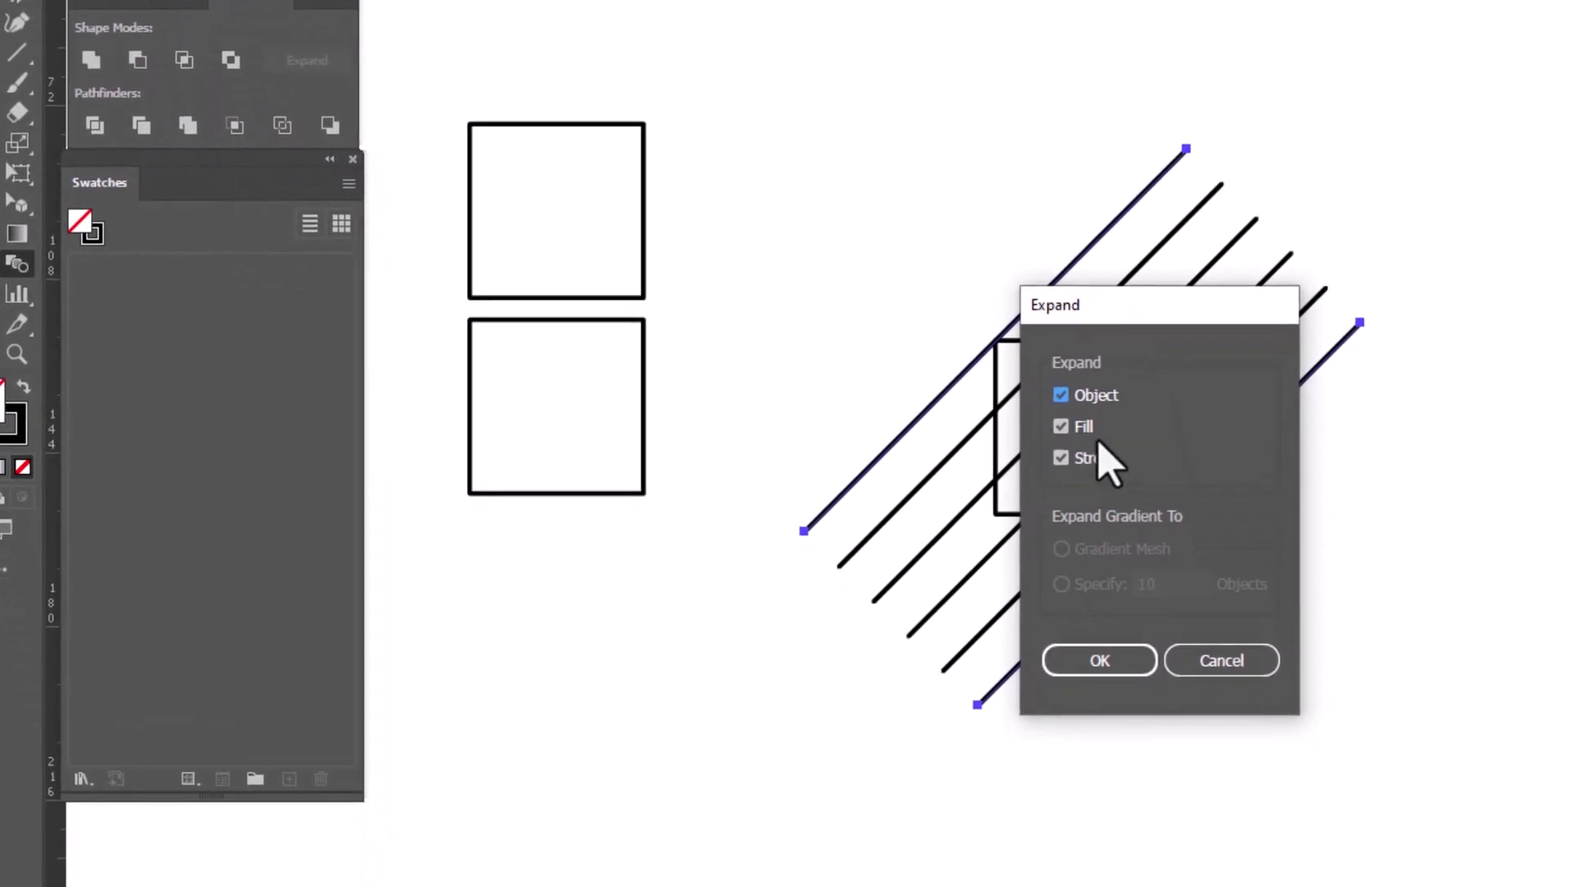
left_click(1061, 424)
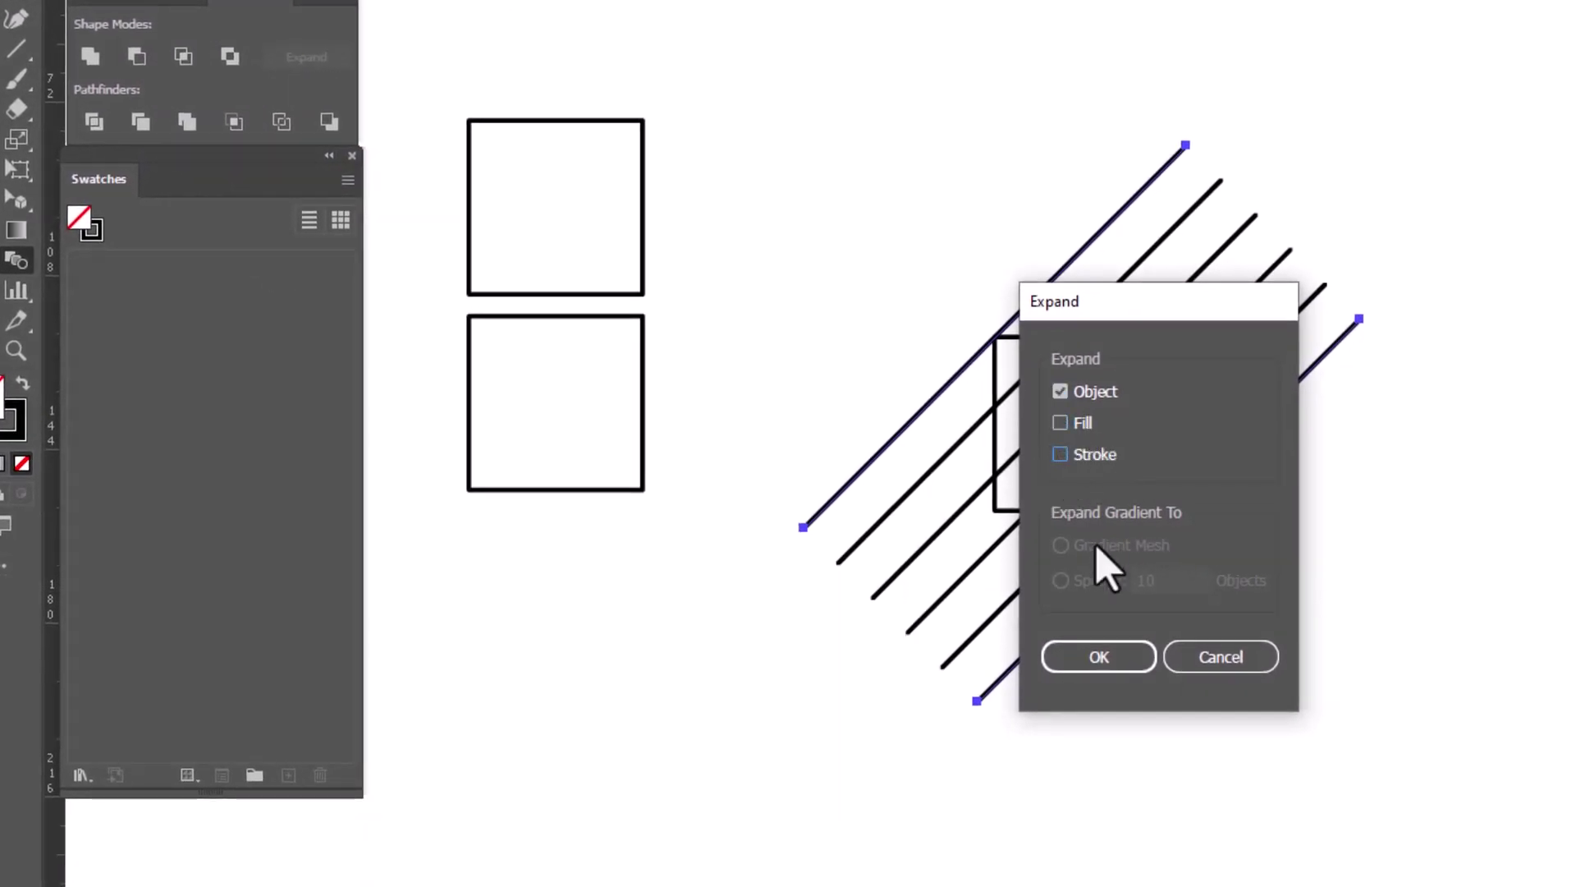
left_click(1085, 656)
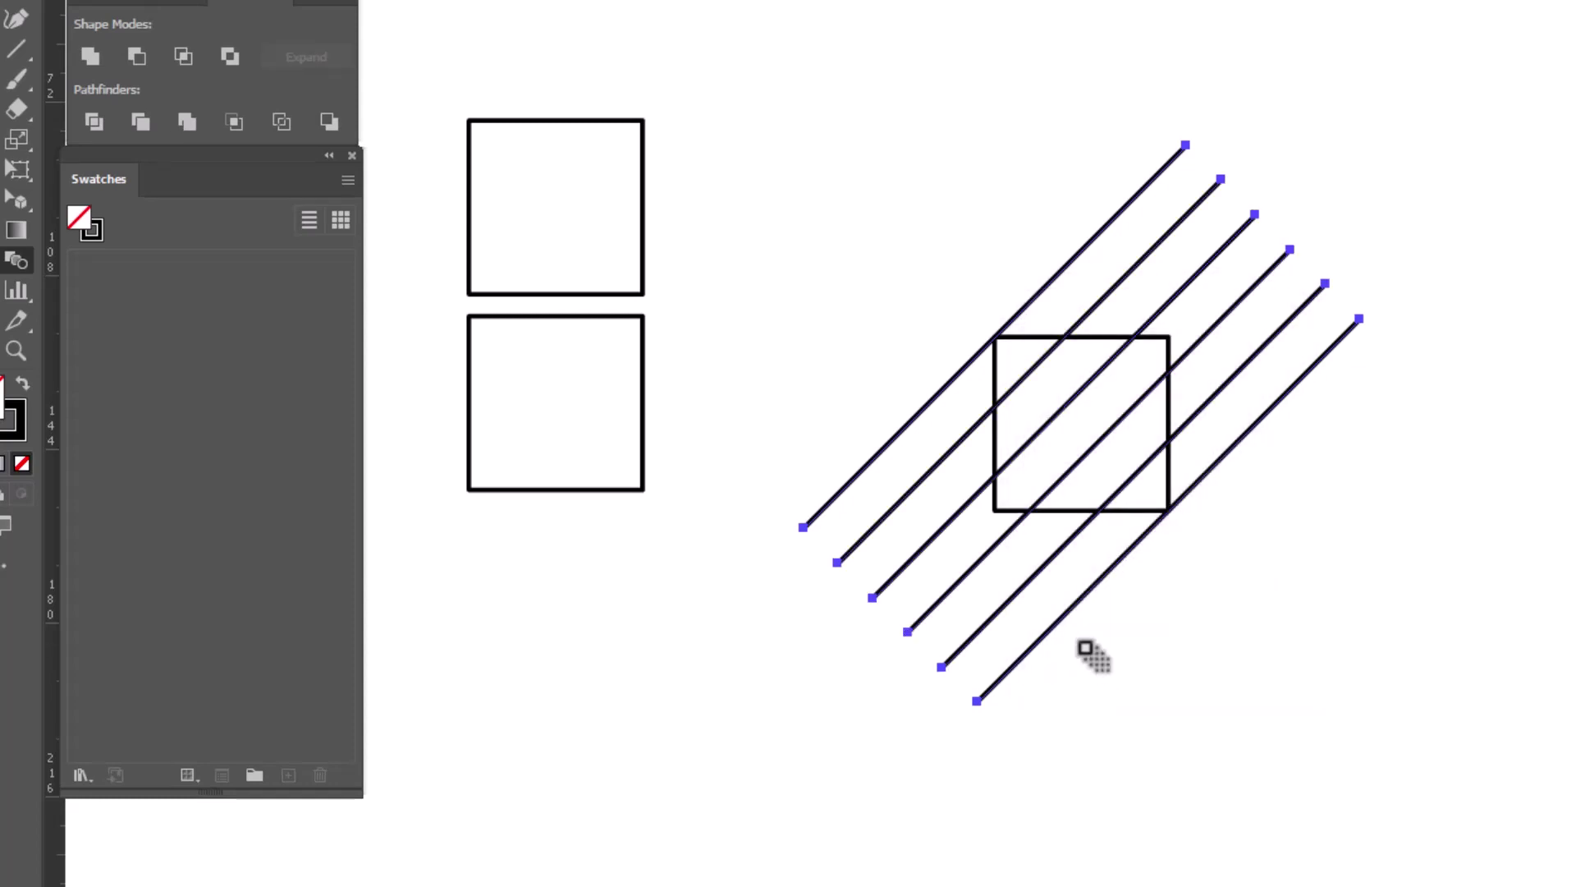
Divide the square along the six lines and ungroup the resulting pieces
key("v")
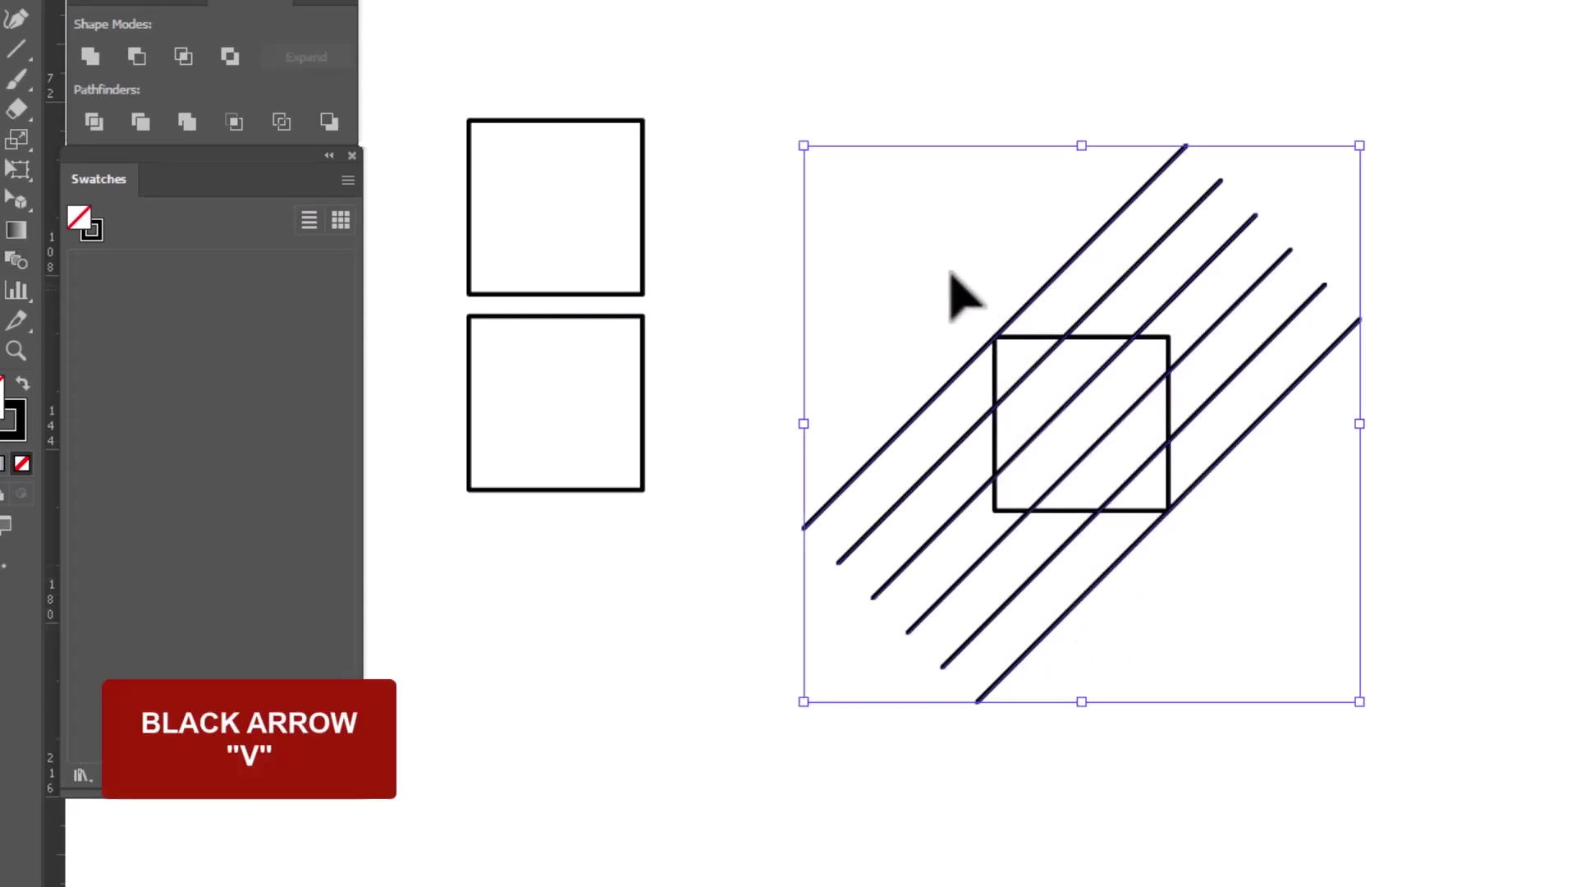
left_click_drag(940, 254, 1251, 629)
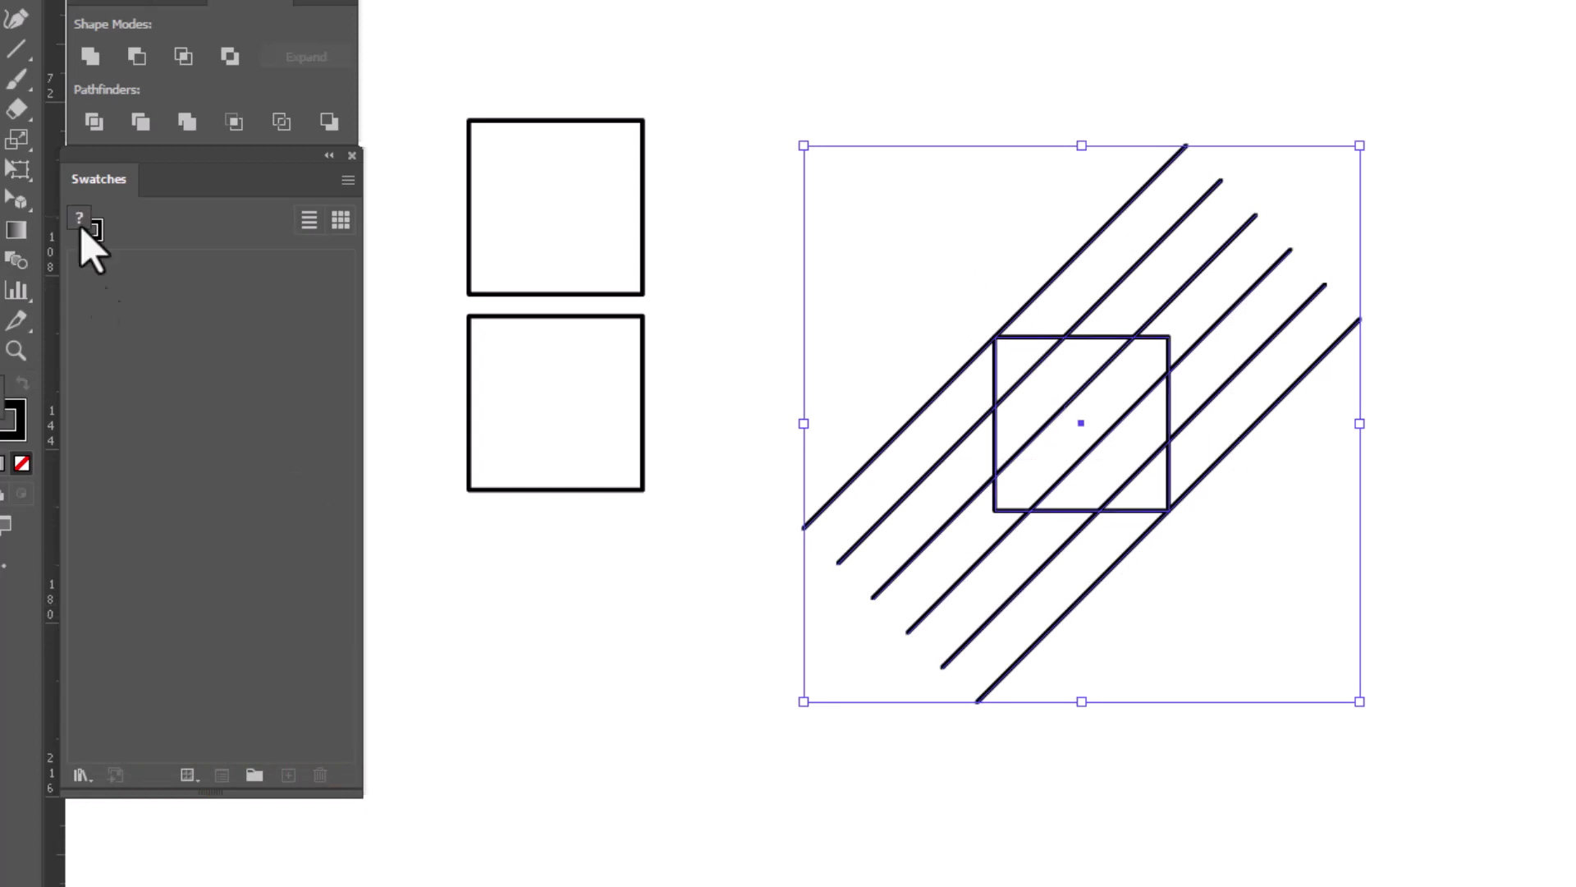
left_click(95, 122)
right_click(953, 138)
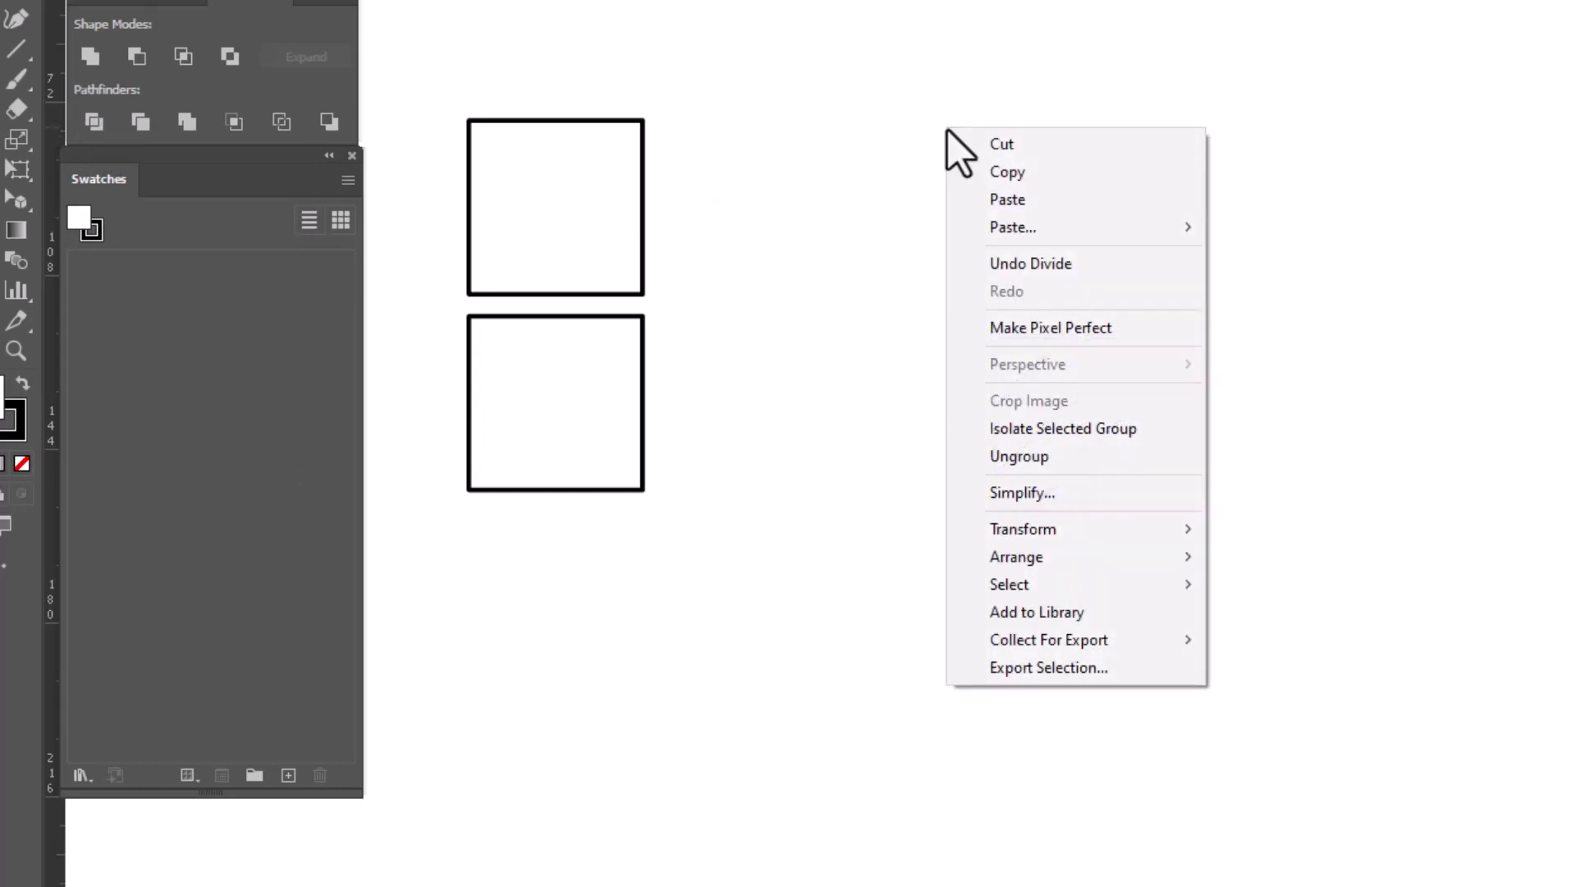
left_click(1046, 460)
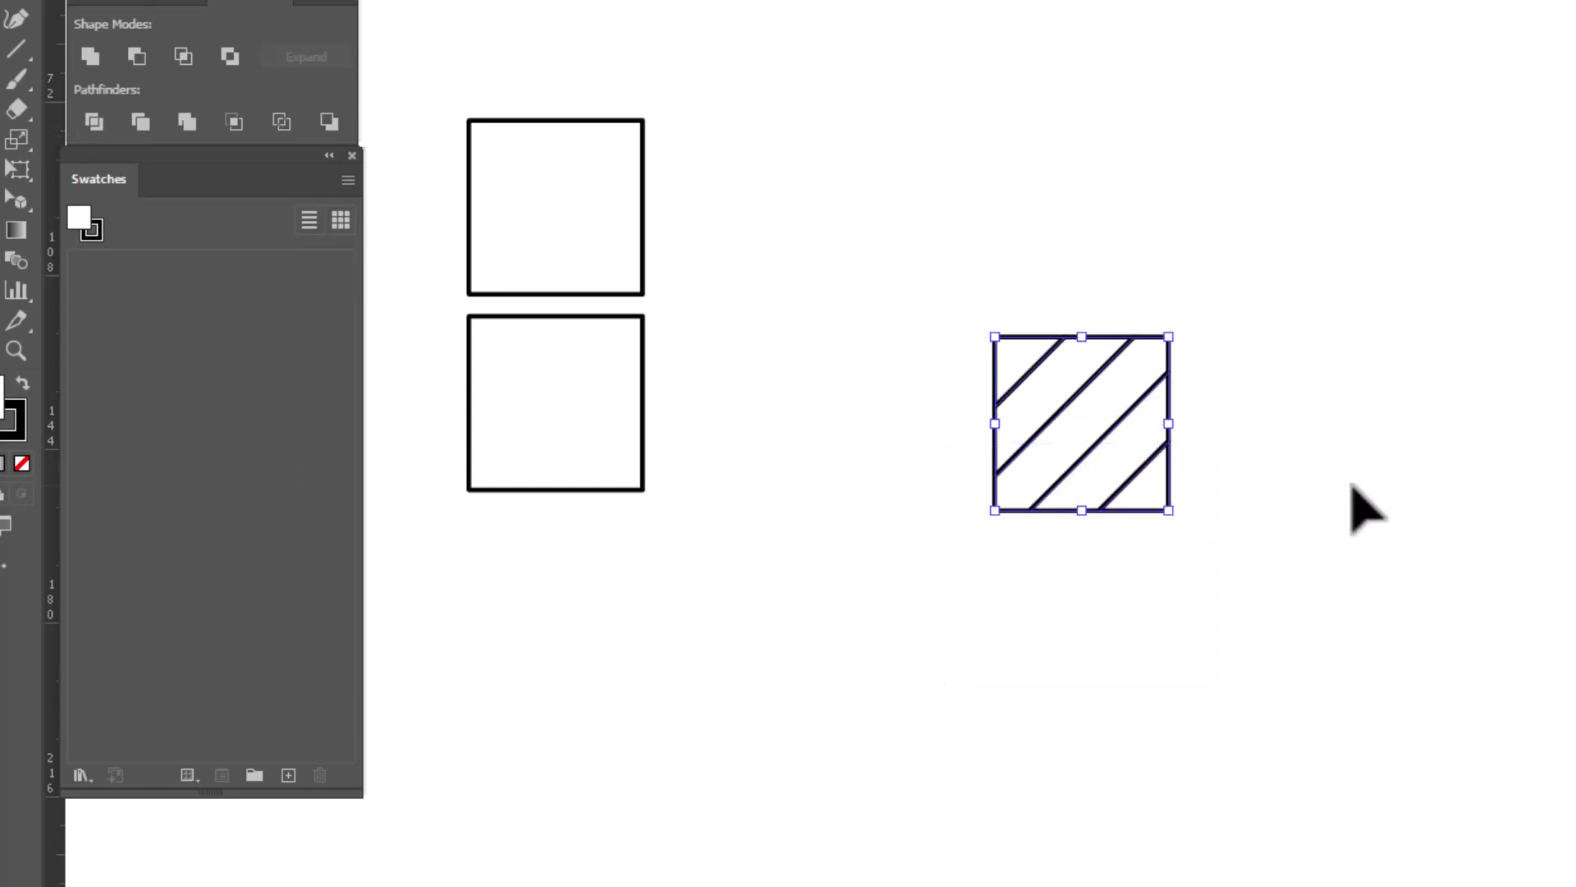
left_click(1187, 480)
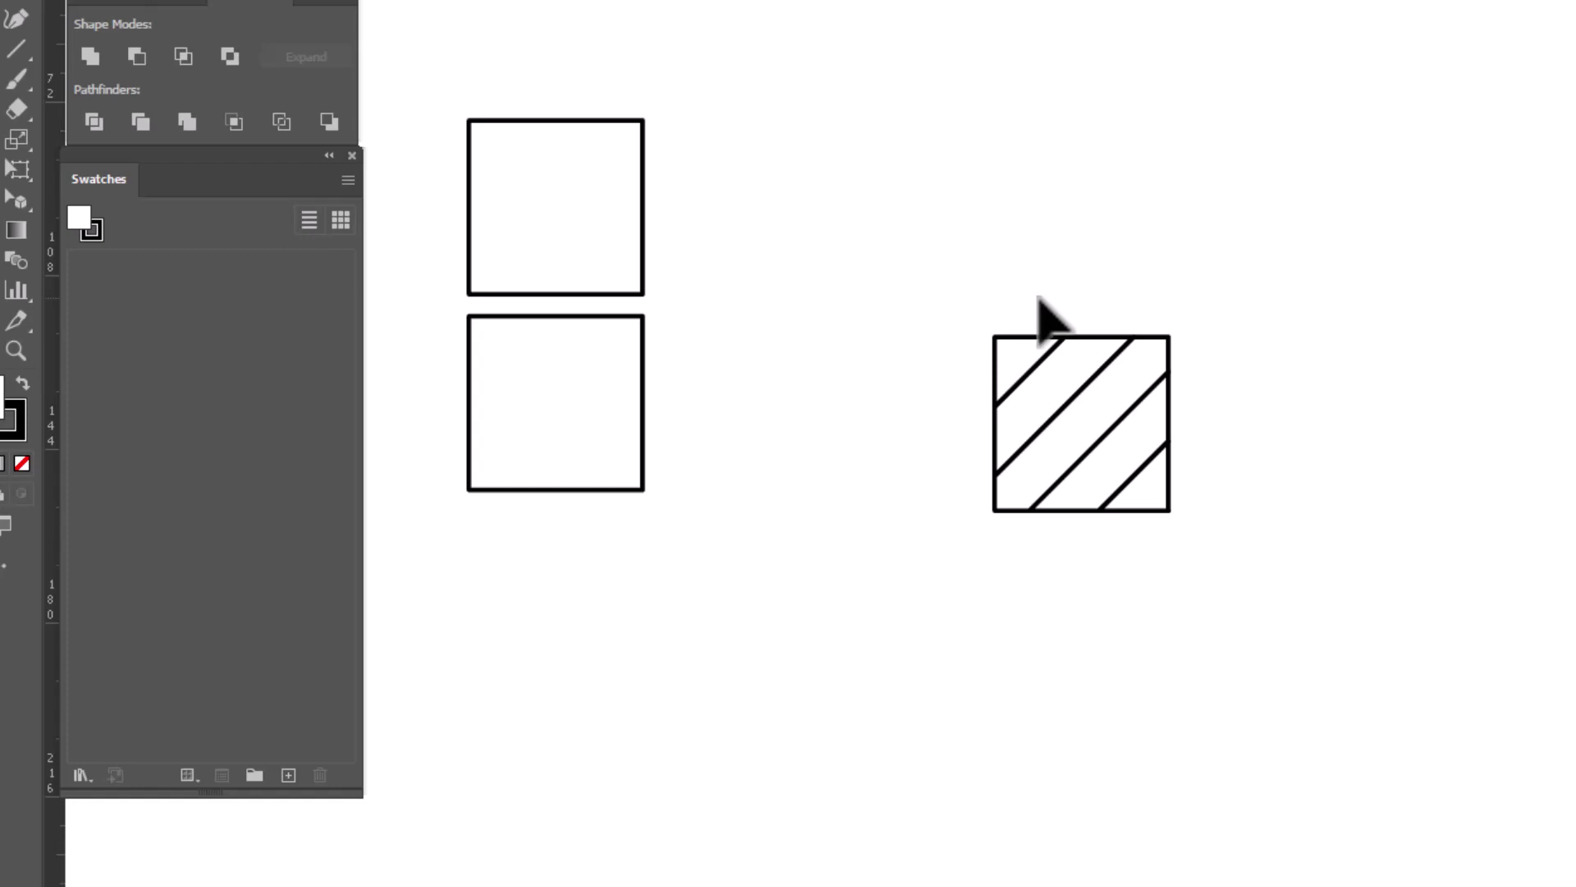
Move the top-left triangle and hatch pieces up and to the right of the square
left_click(1013, 360)
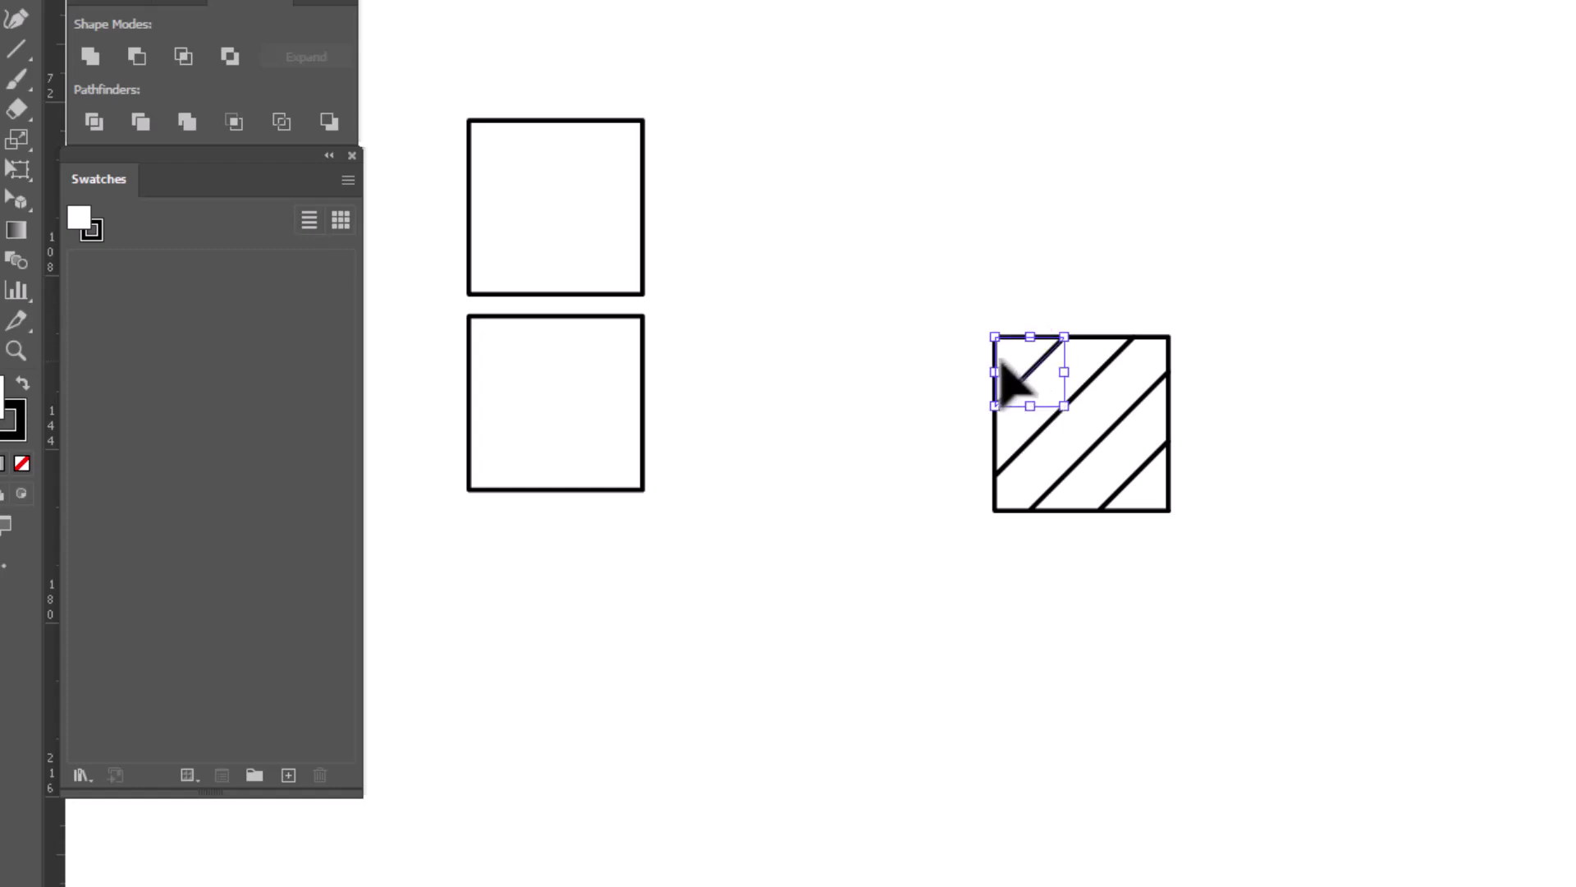
left_click(1088, 418)
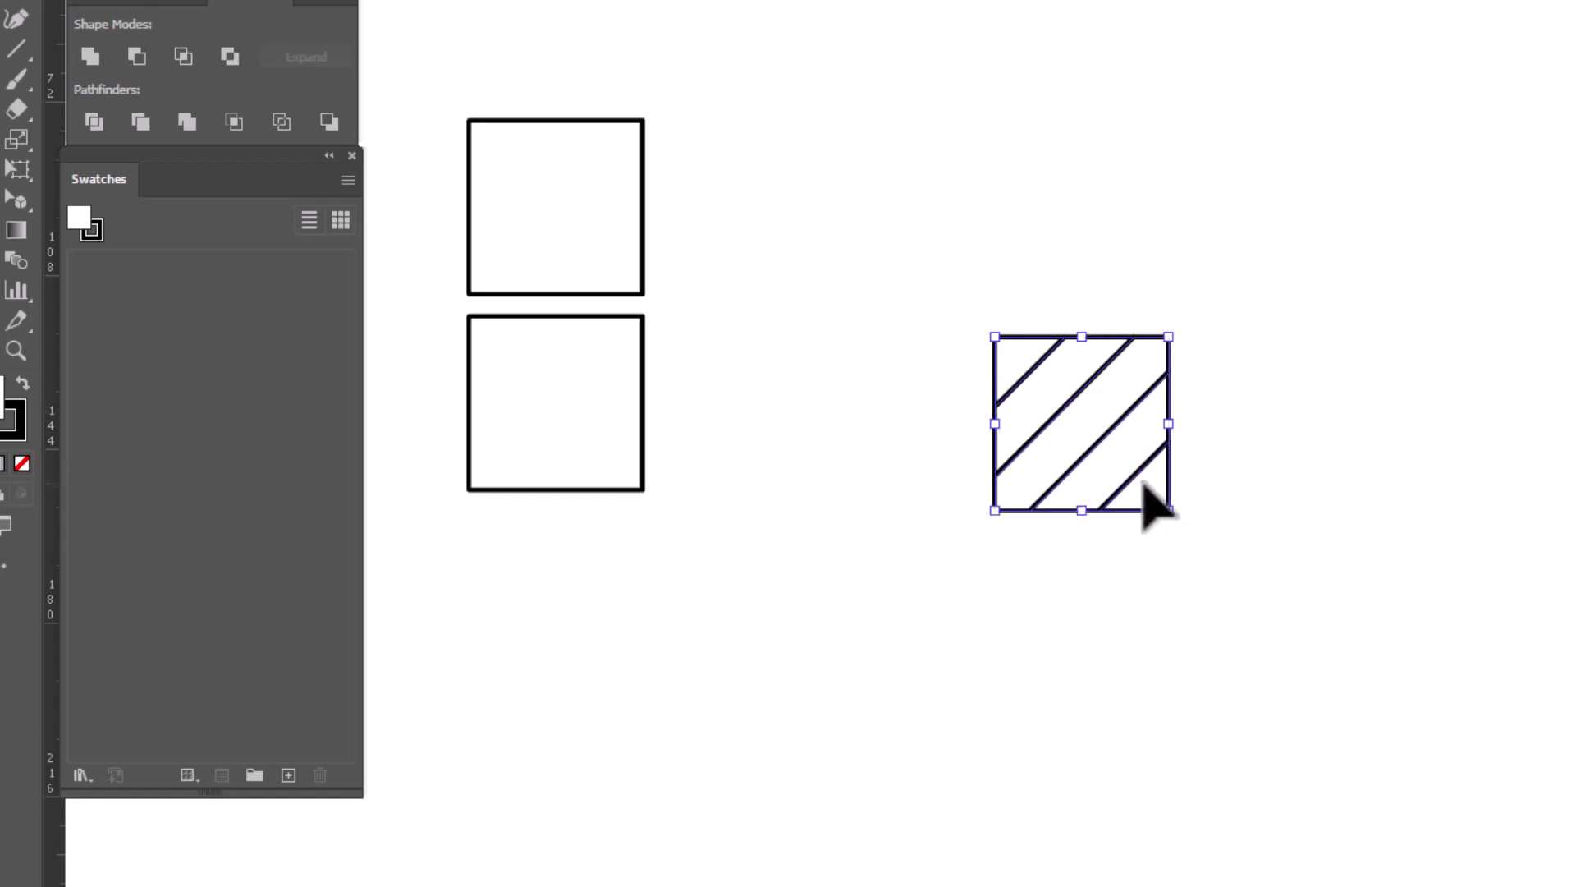
mouse_move(1144, 483)
left_mouse_down()
mouse_move(1249, 254)
mouse_move(1305, 252)
mouse_move(1318, 309)
left_mouse_up()
left_click_drag(1319, 309, 1318, 309)
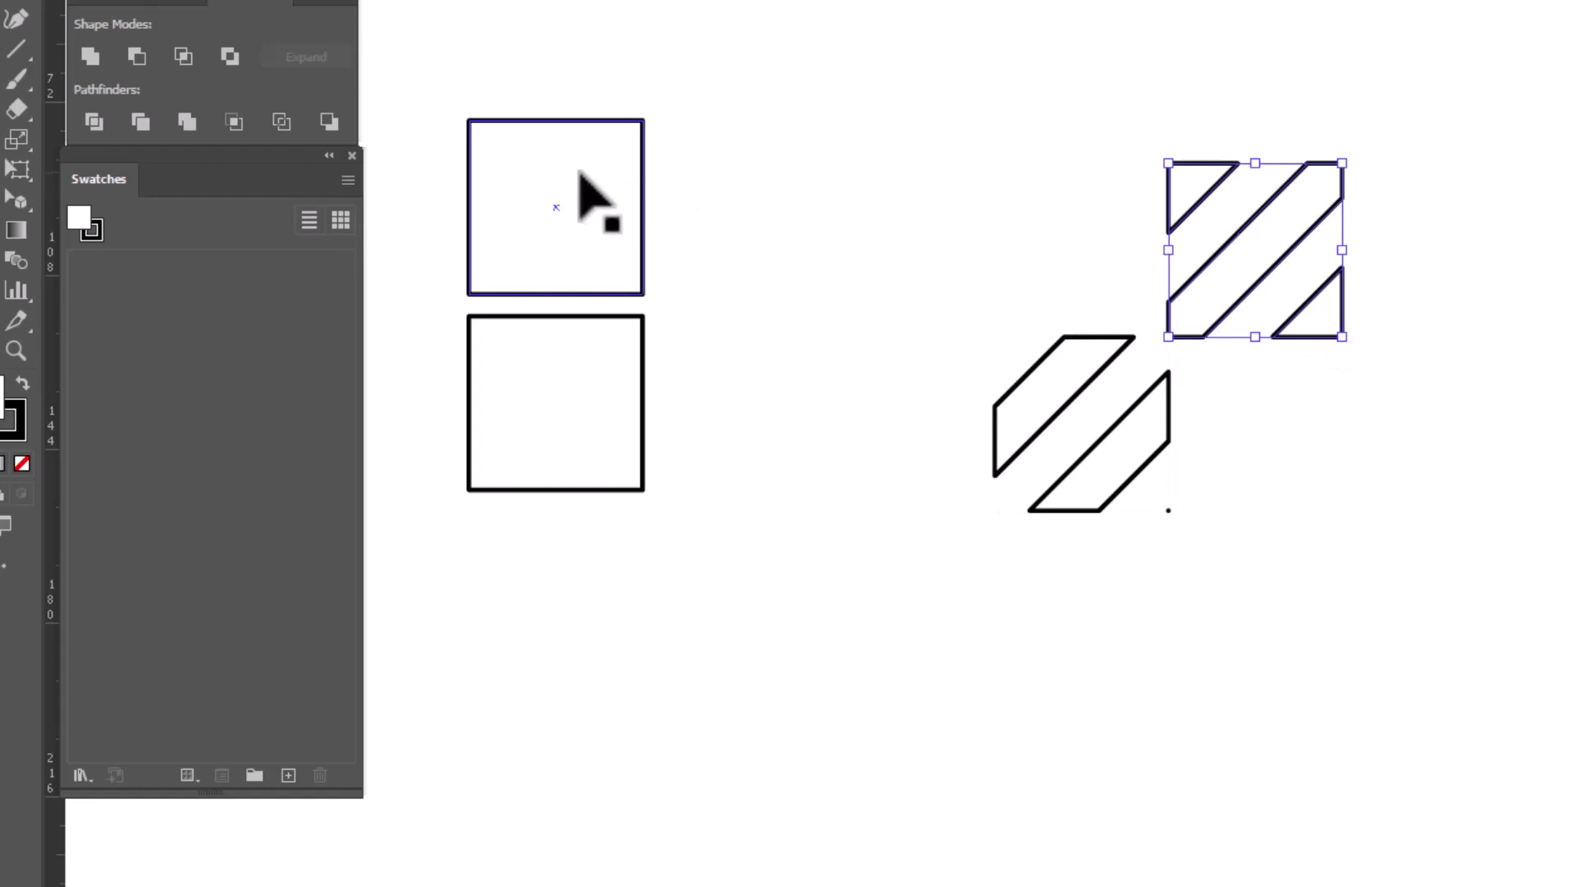
Fit the plain square into the tile's empty top-left slot and delete the stray point
left_click_drag(593, 173, 1105, 216)
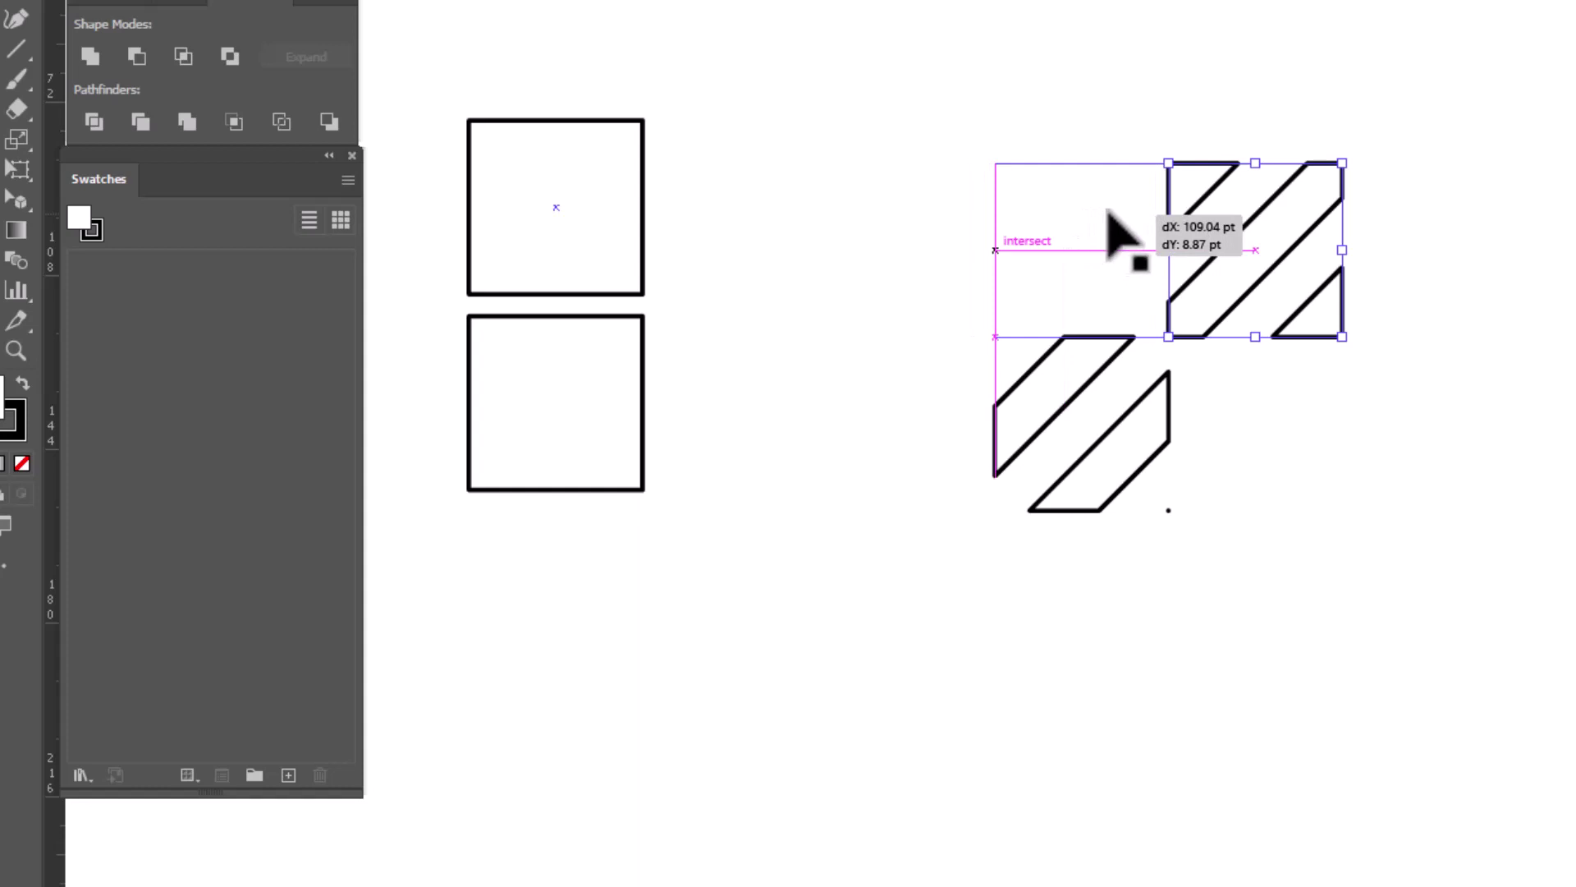
left_click_drag(1108, 215, 1112, 218)
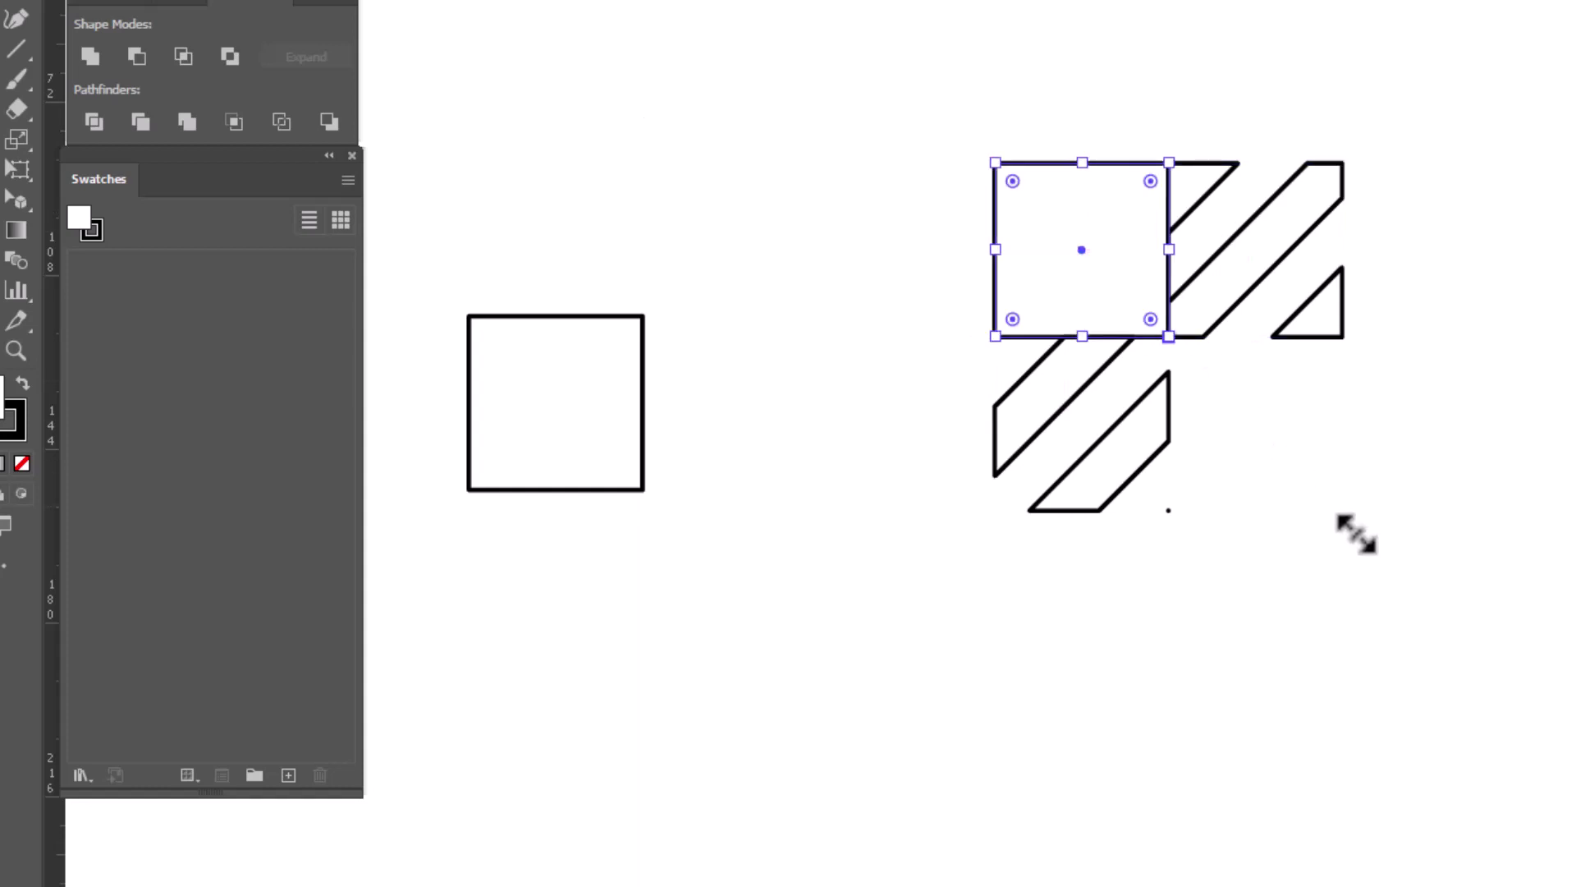
left_click(1405, 575)
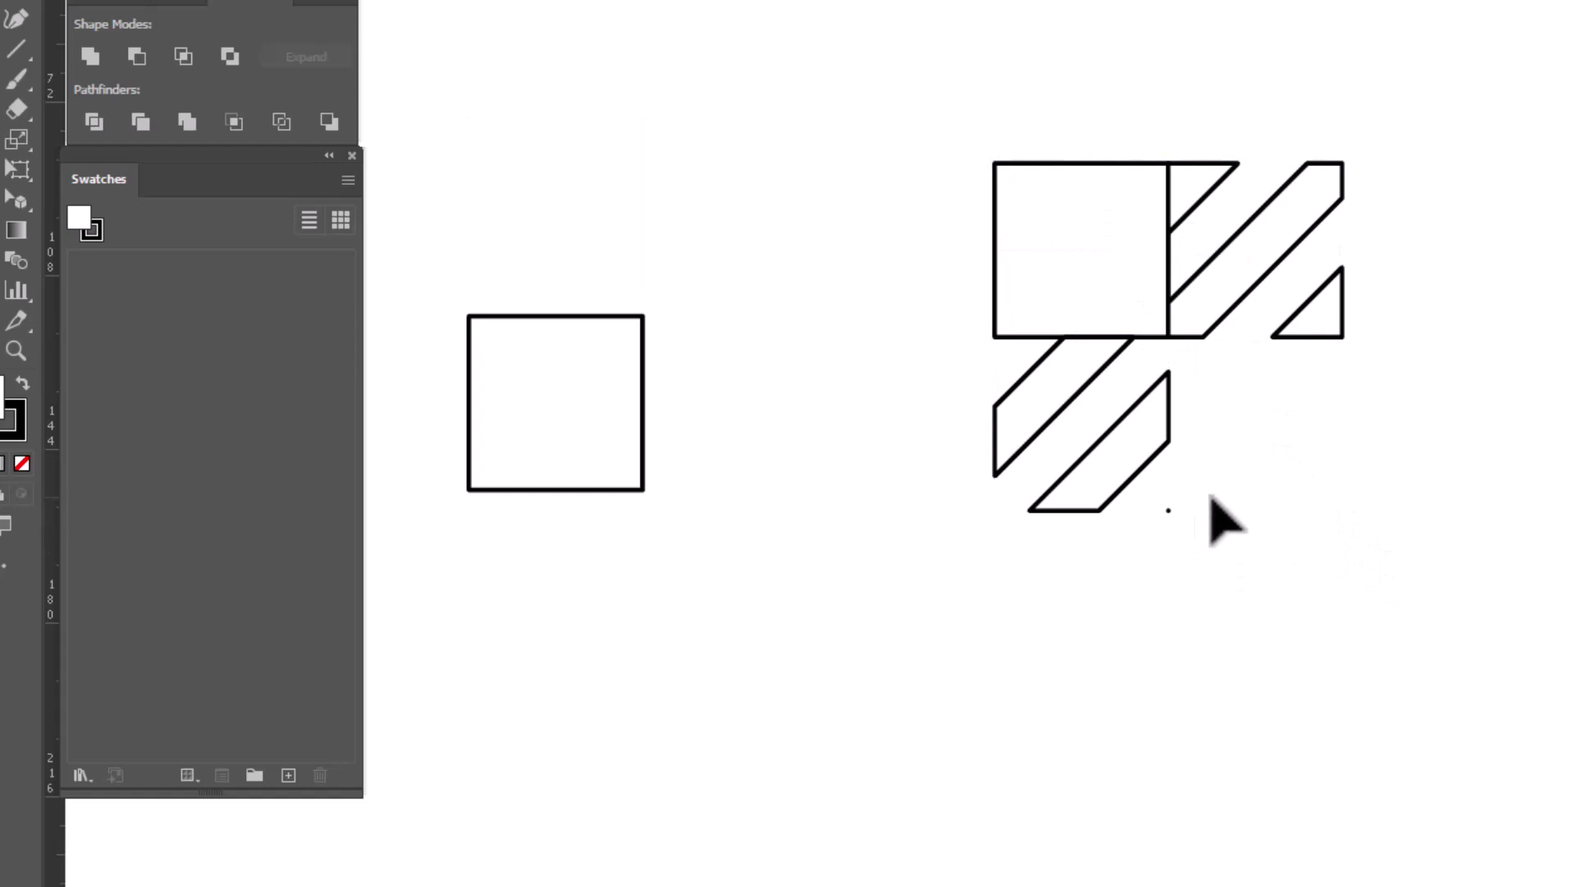
left_click_drag(1208, 491, 1149, 549)
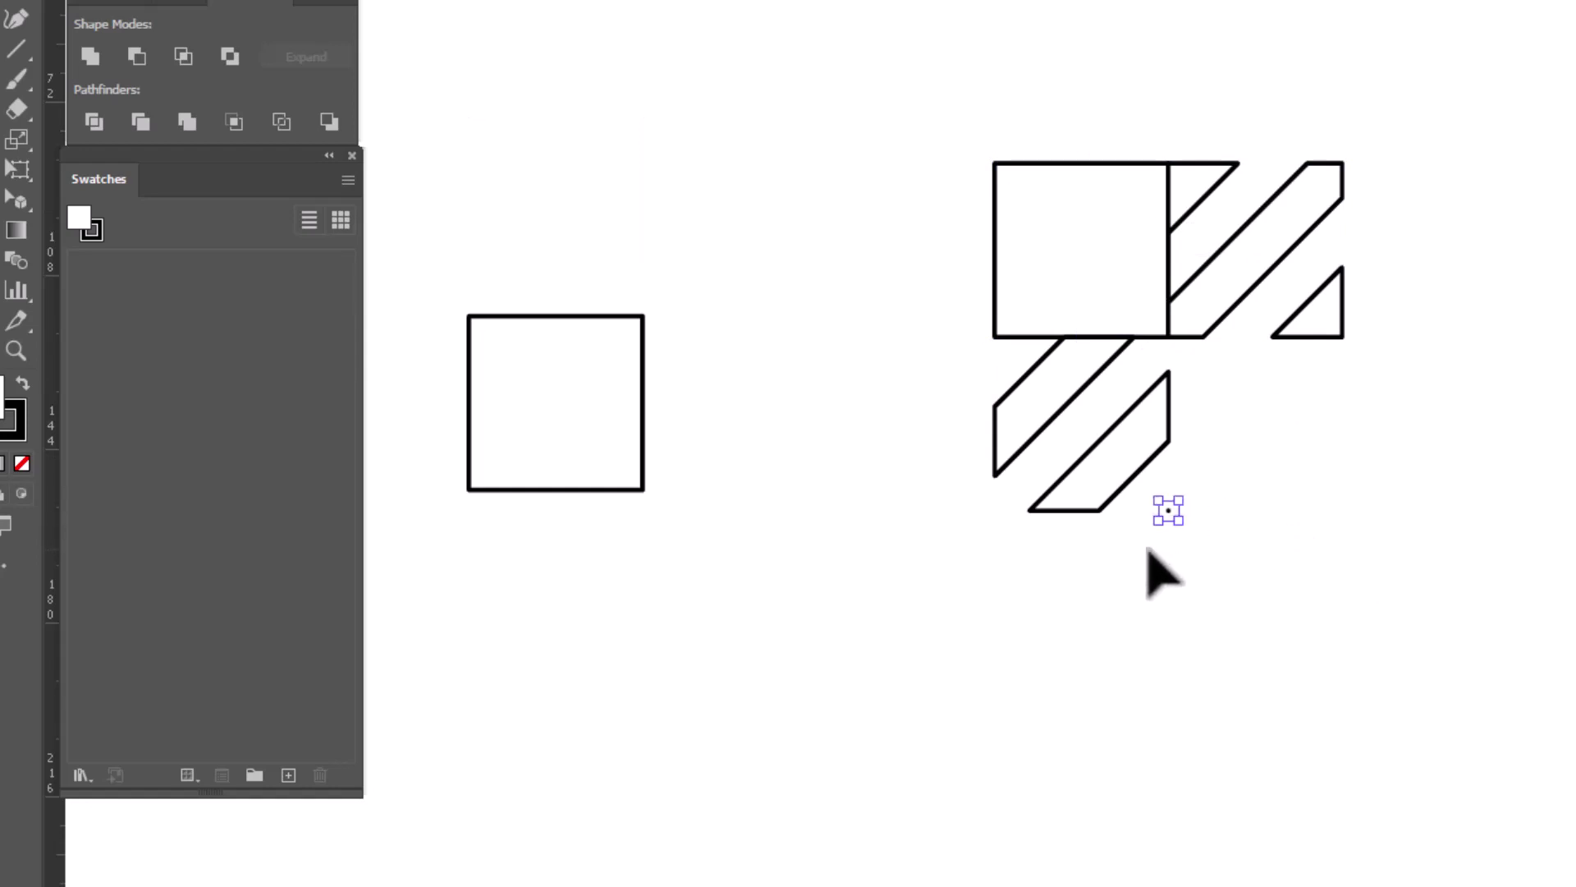
key("Delete")
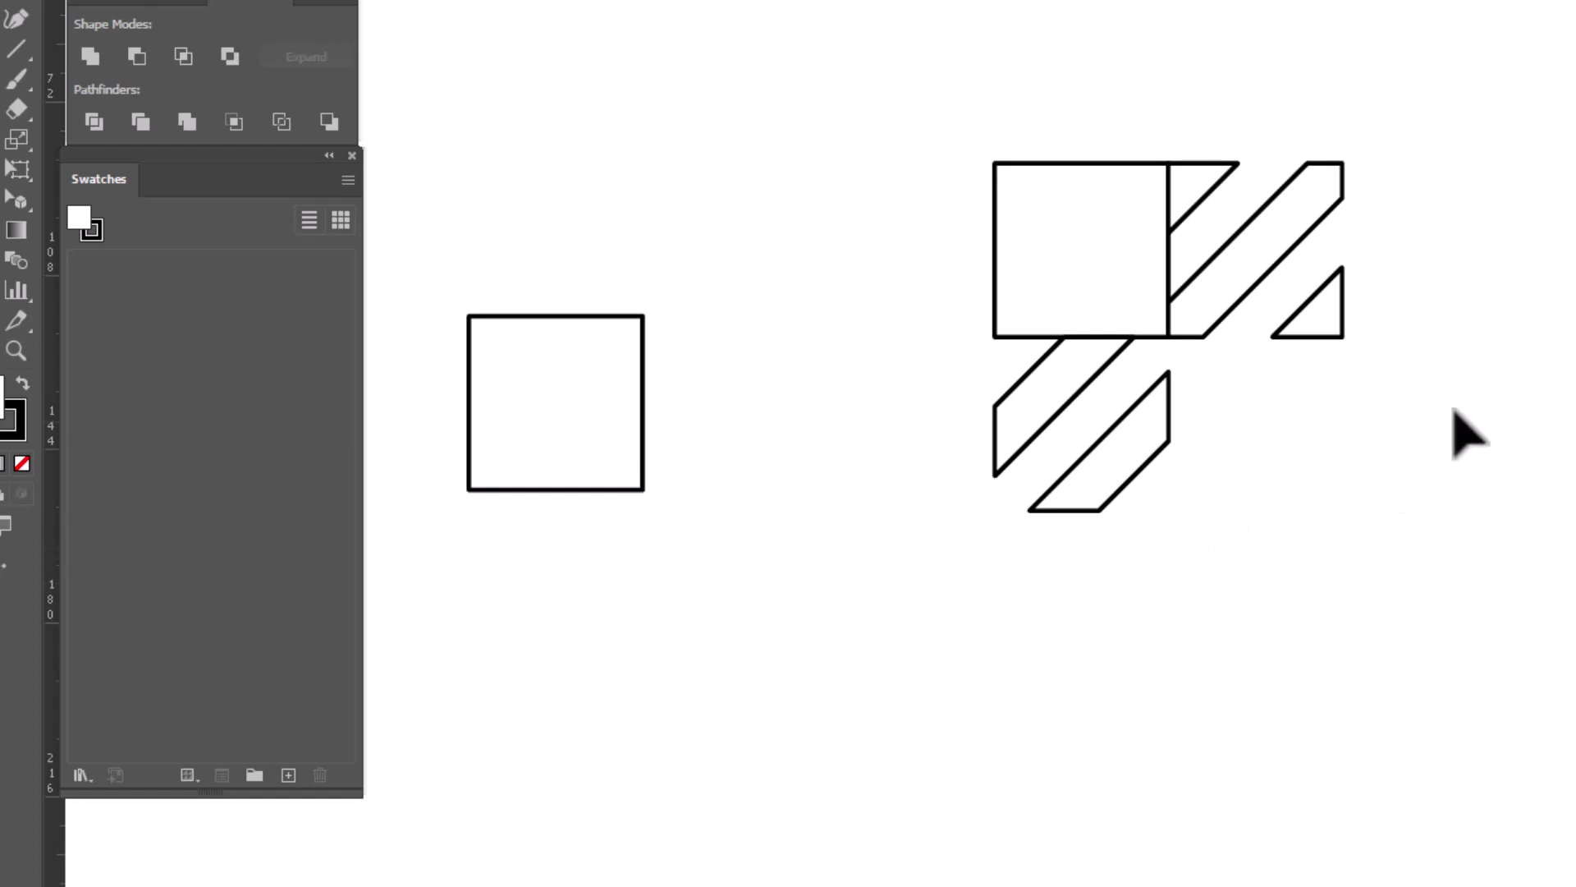
Unite the pieces, set black fill and no stroke, and drag the tile into Swatches
left_click_drag(949, 127, 1455, 612)
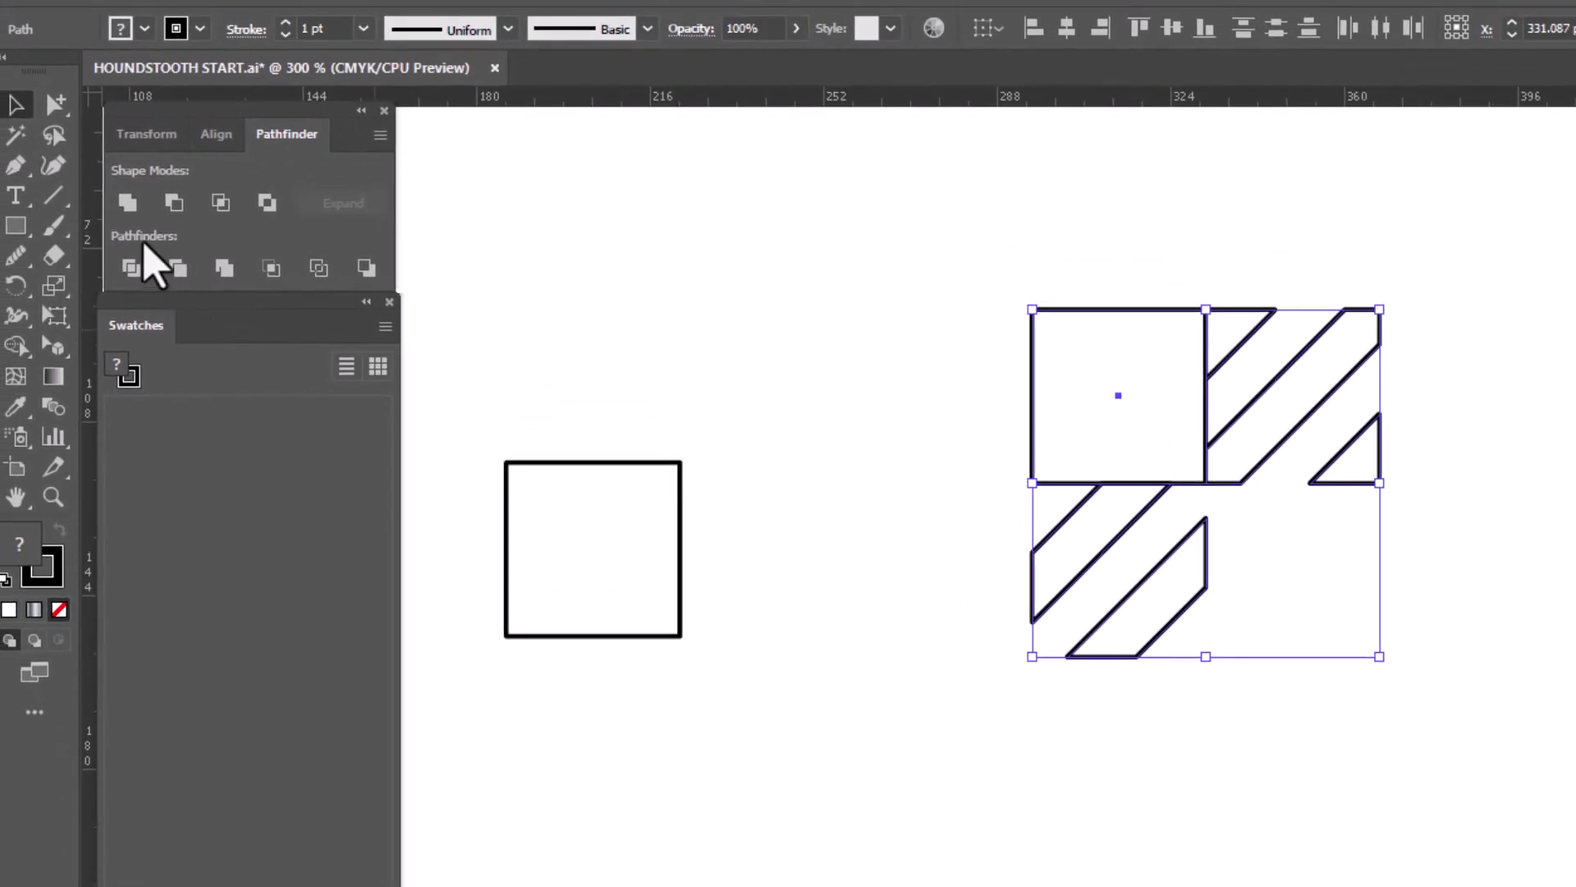
left_click(127, 202)
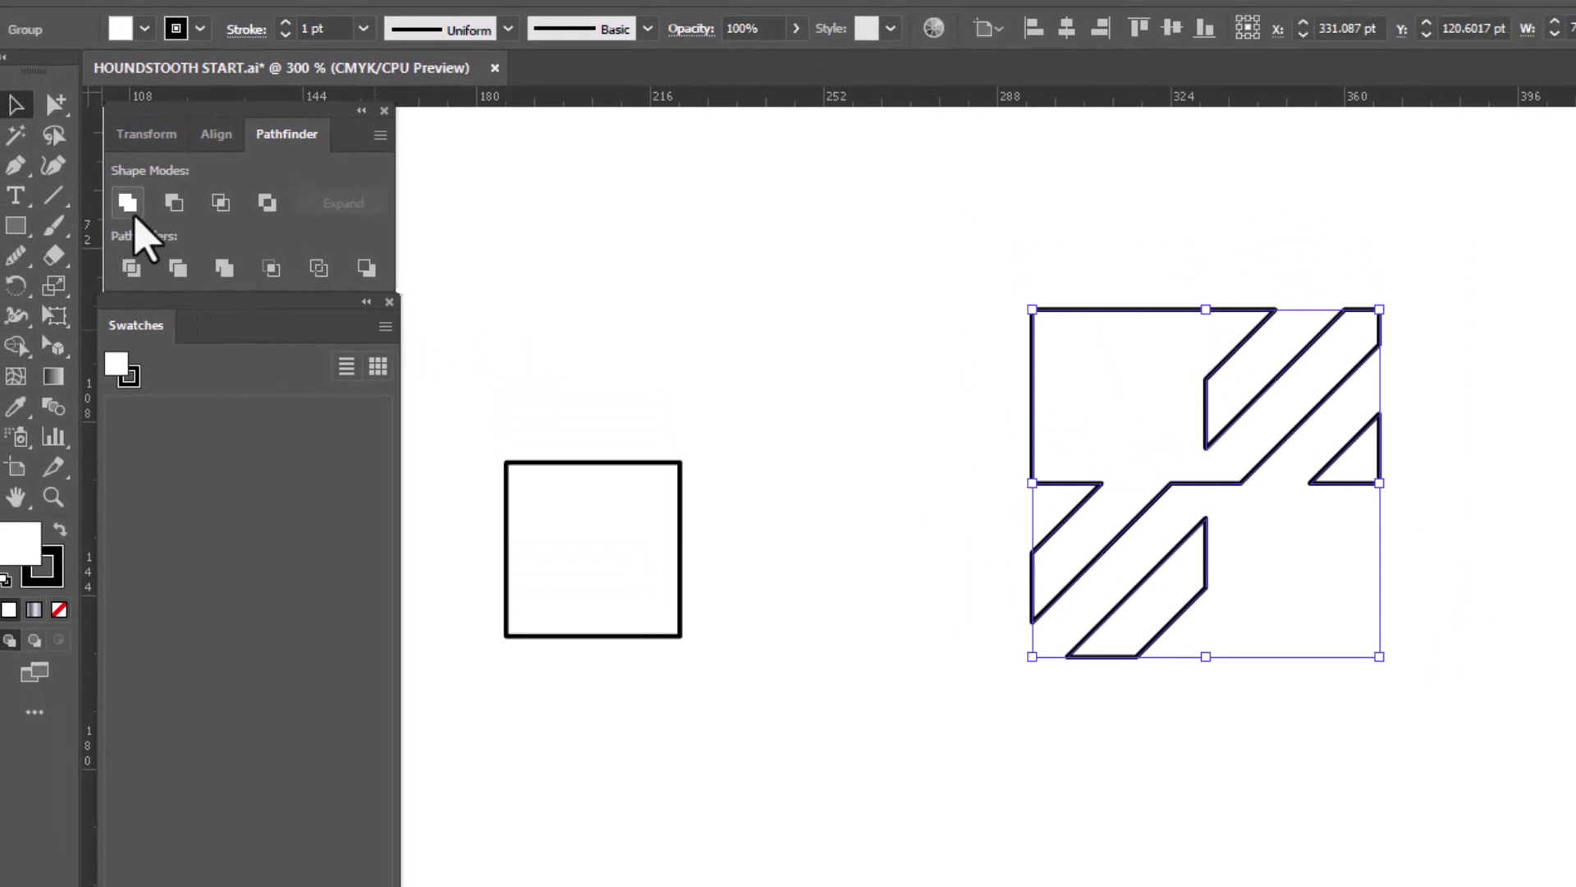
left_click(144, 29)
left_click(115, 82)
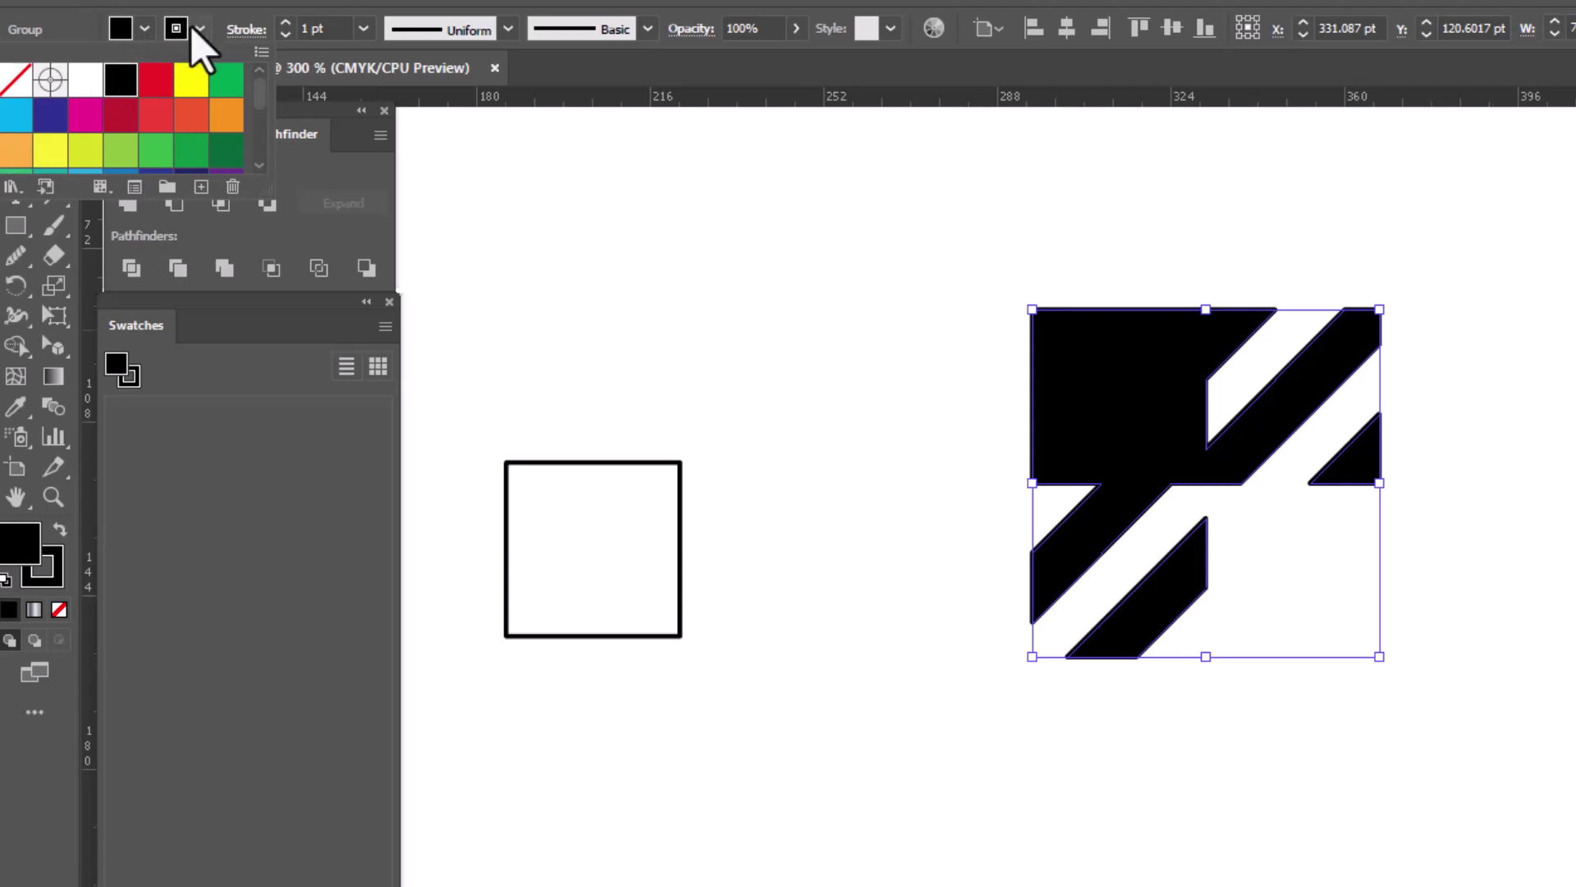
left_click(199, 29)
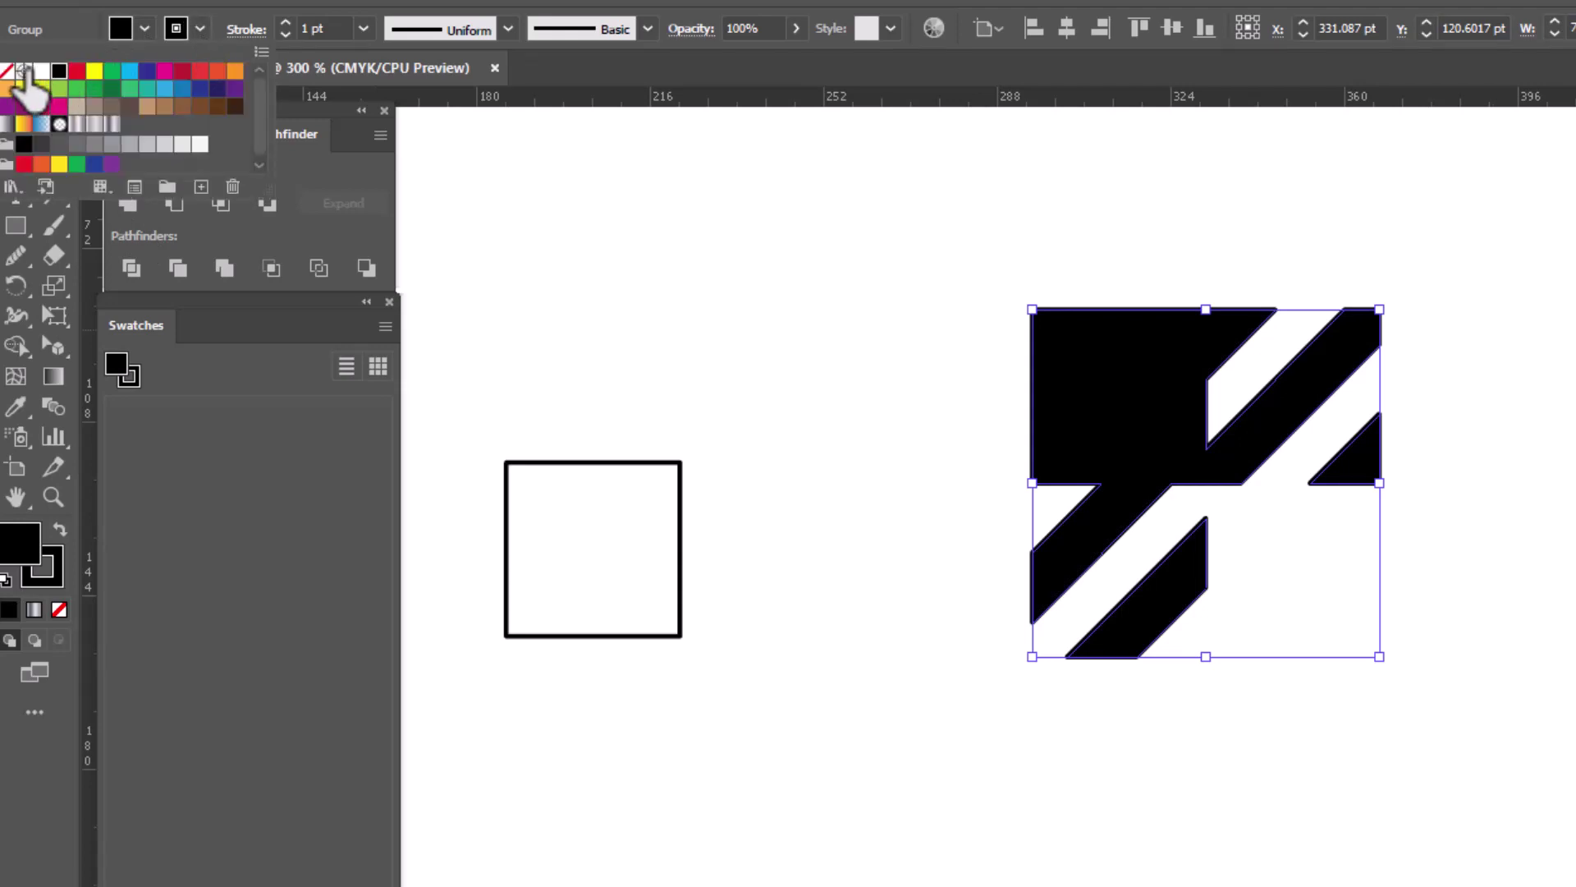
left_click(6, 72)
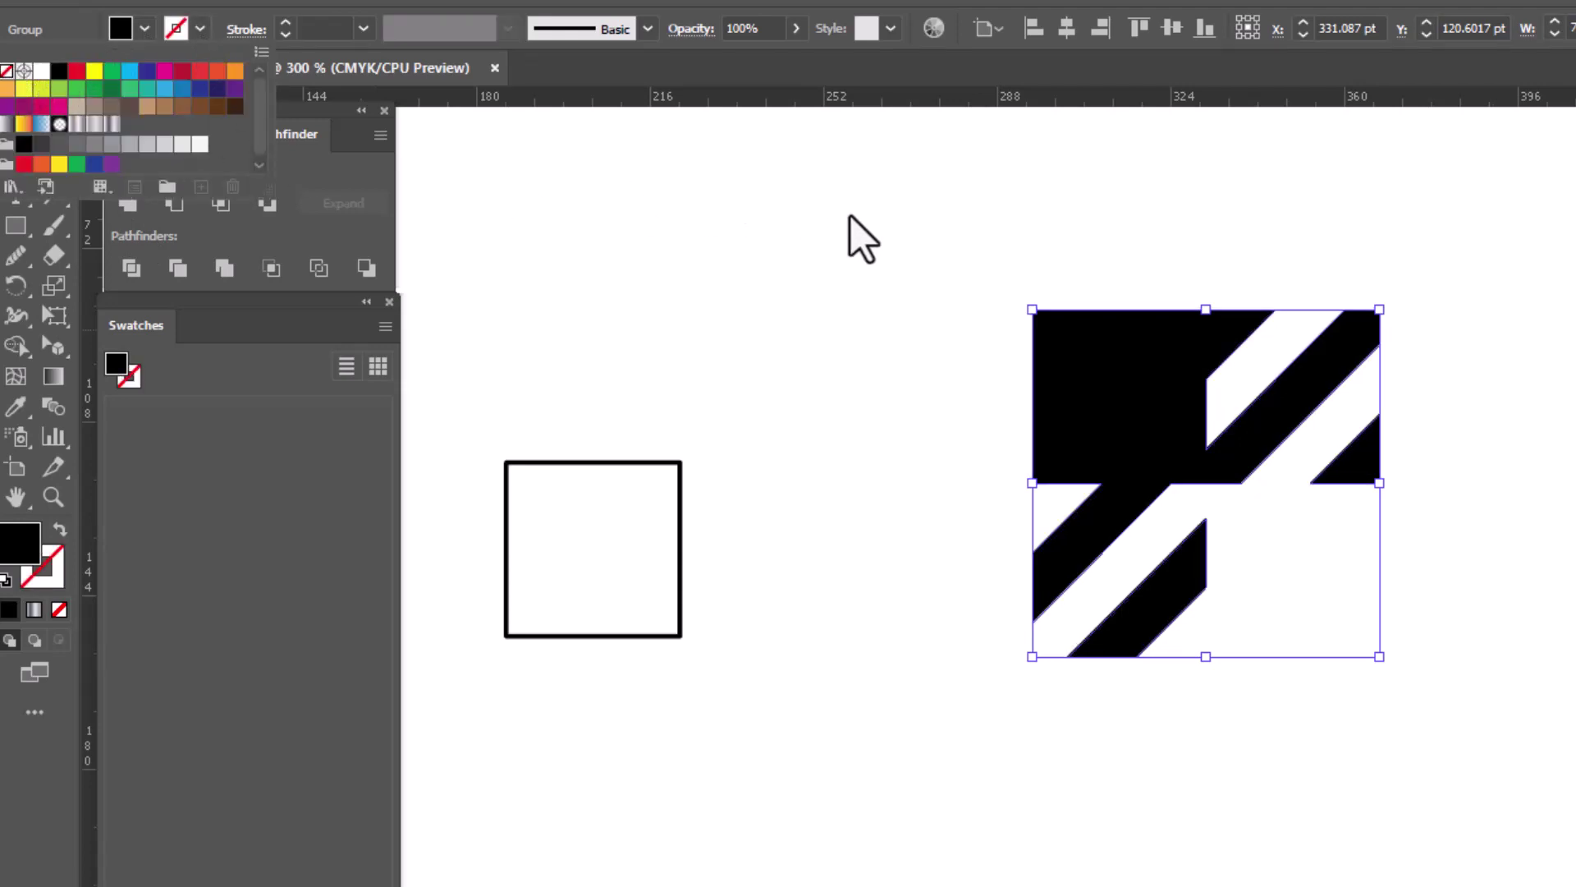
left_click_drag(903, 240, 1527, 813)
left_click_drag(1126, 457, 181, 486)
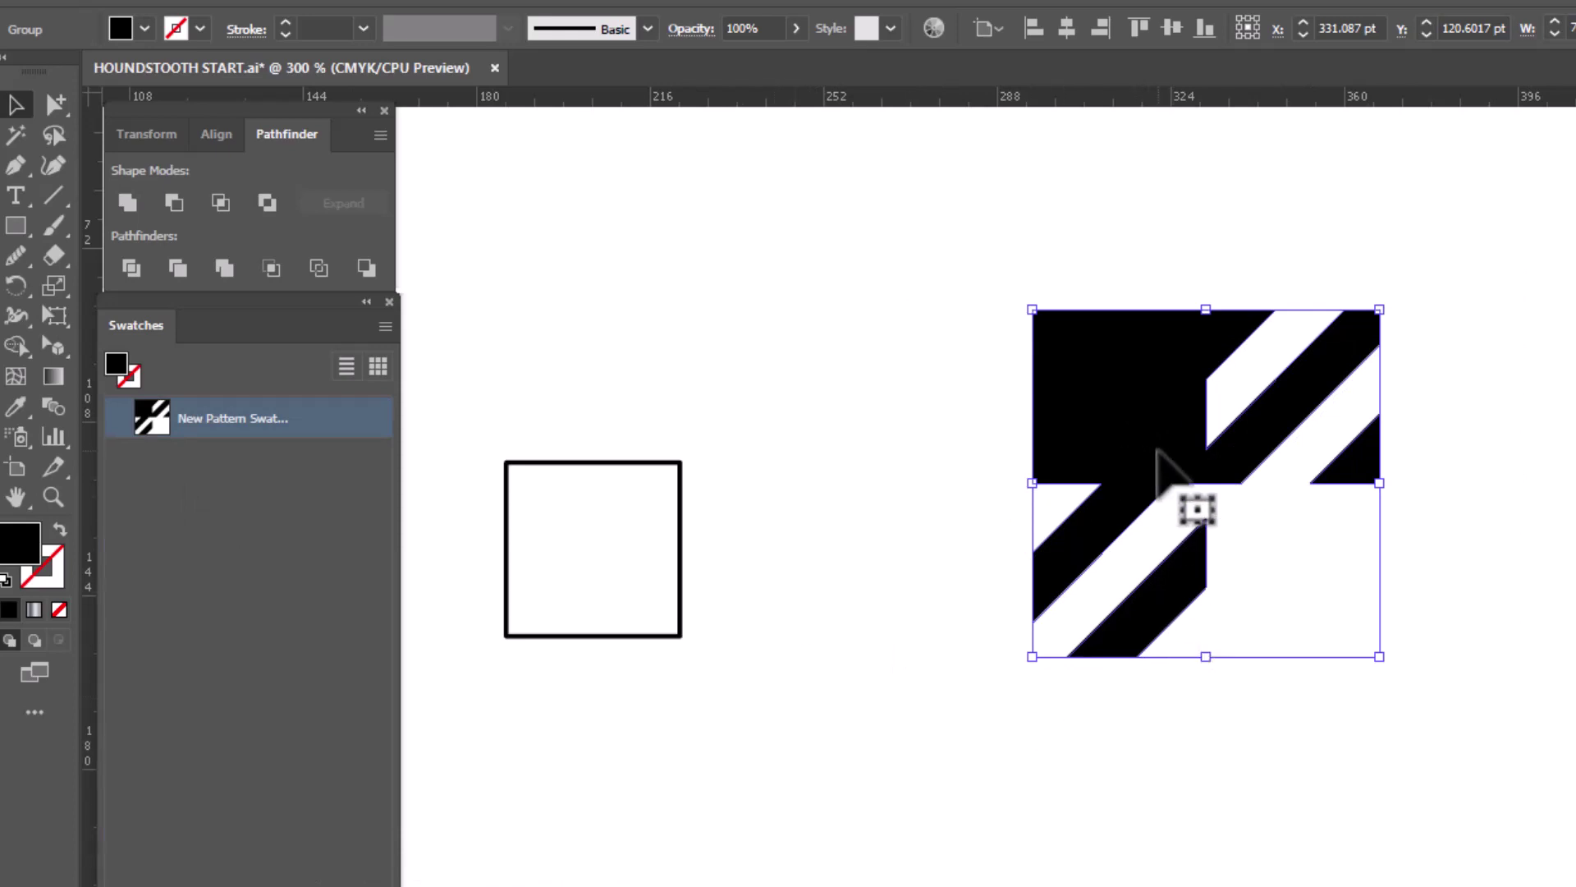
Draw a large rectangle below the tile and fill it with the houndstooth pattern swatch
left_click_drag(1149, 449, 923, 374)
key("ctrl+minus")
key("ctrl+minus")
left_click(17, 226)
key("ctrl+shift+a")
left_click_drag(557, 393, 1575, 886)
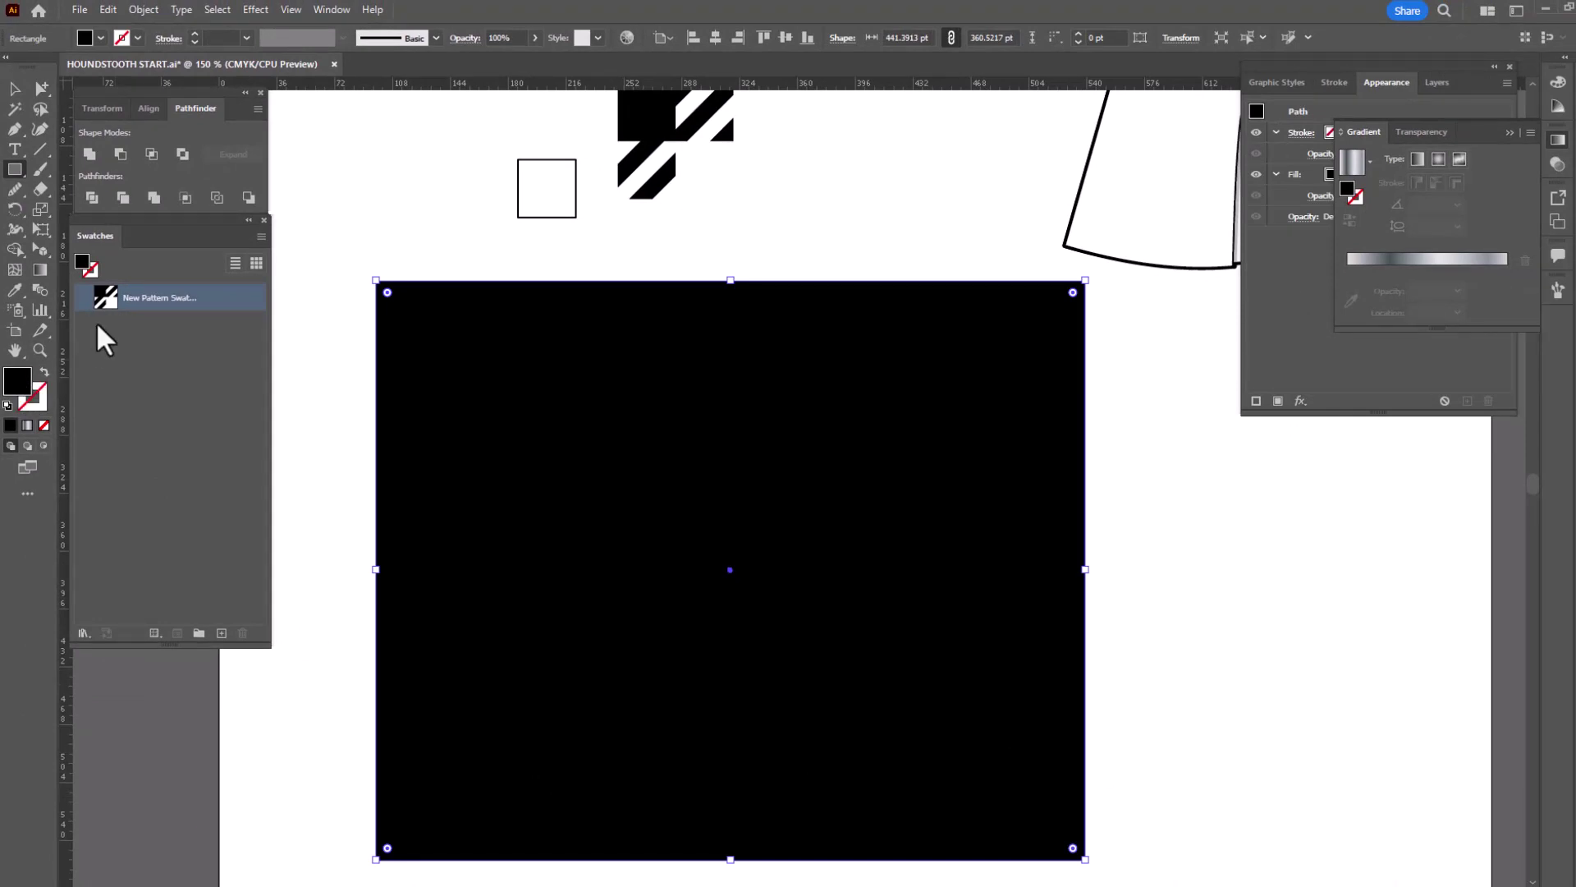
left_click(158, 304)
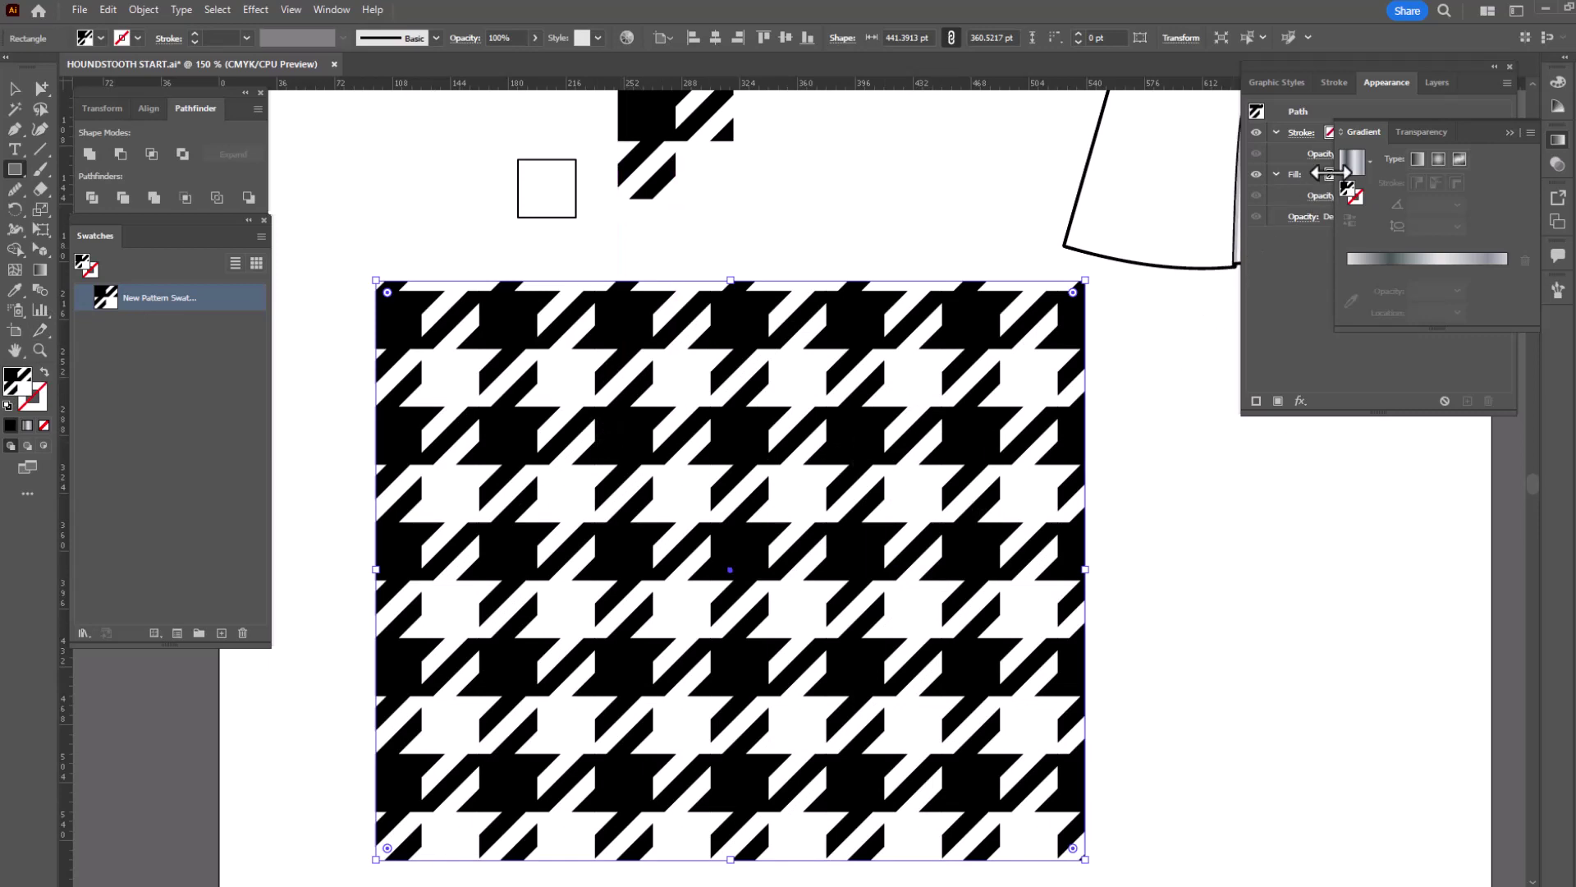
In Appearance, add a second fill beneath the pattern and colour it tan
left_click(1371, 82)
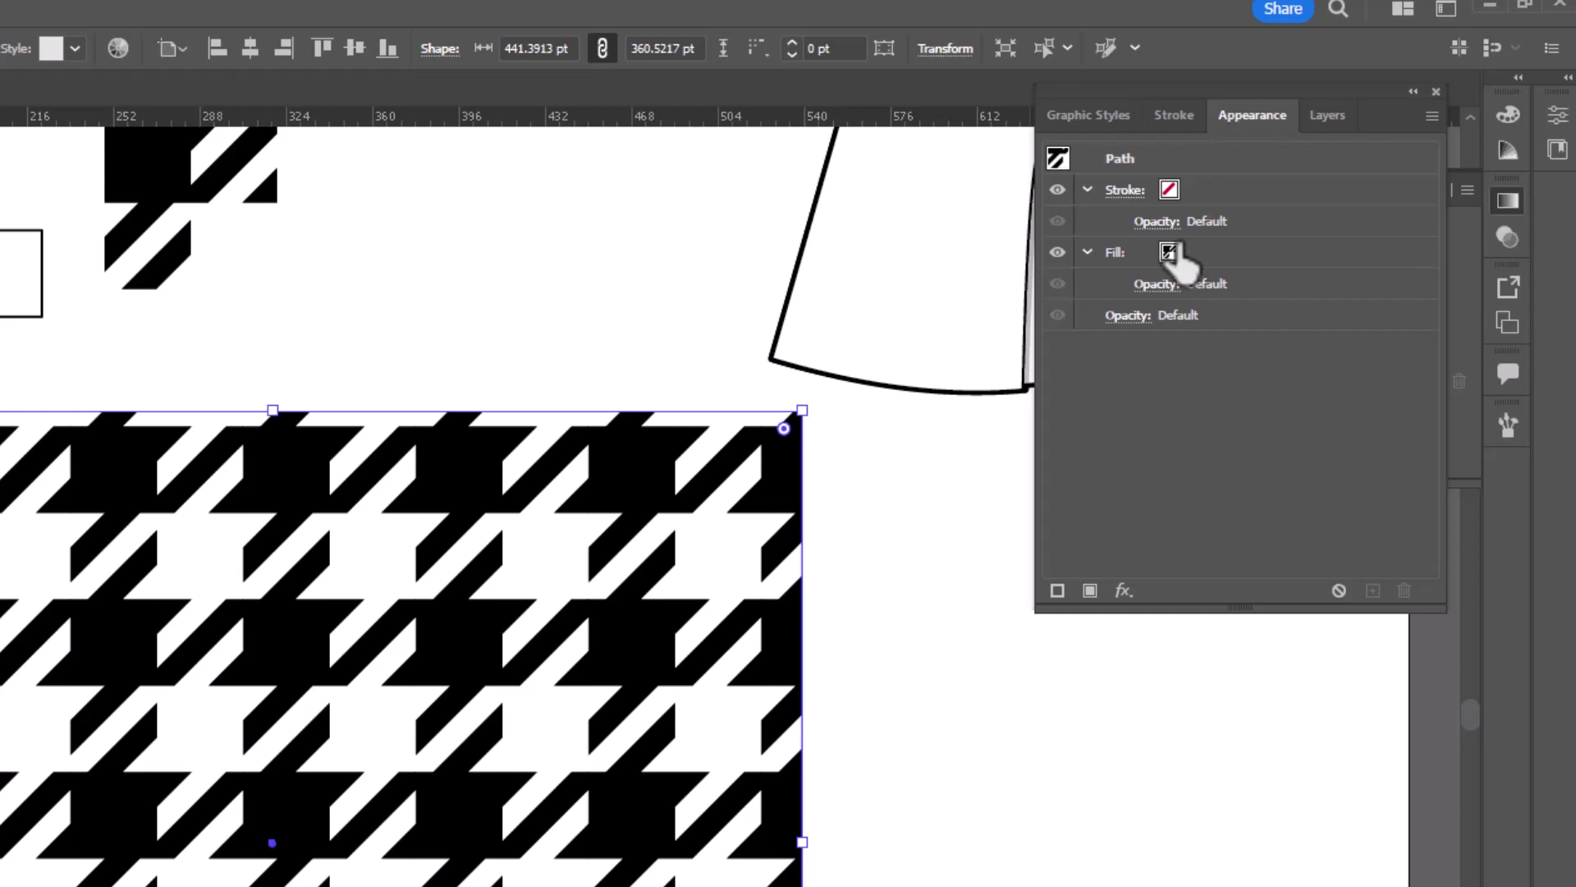
left_click(1090, 591)
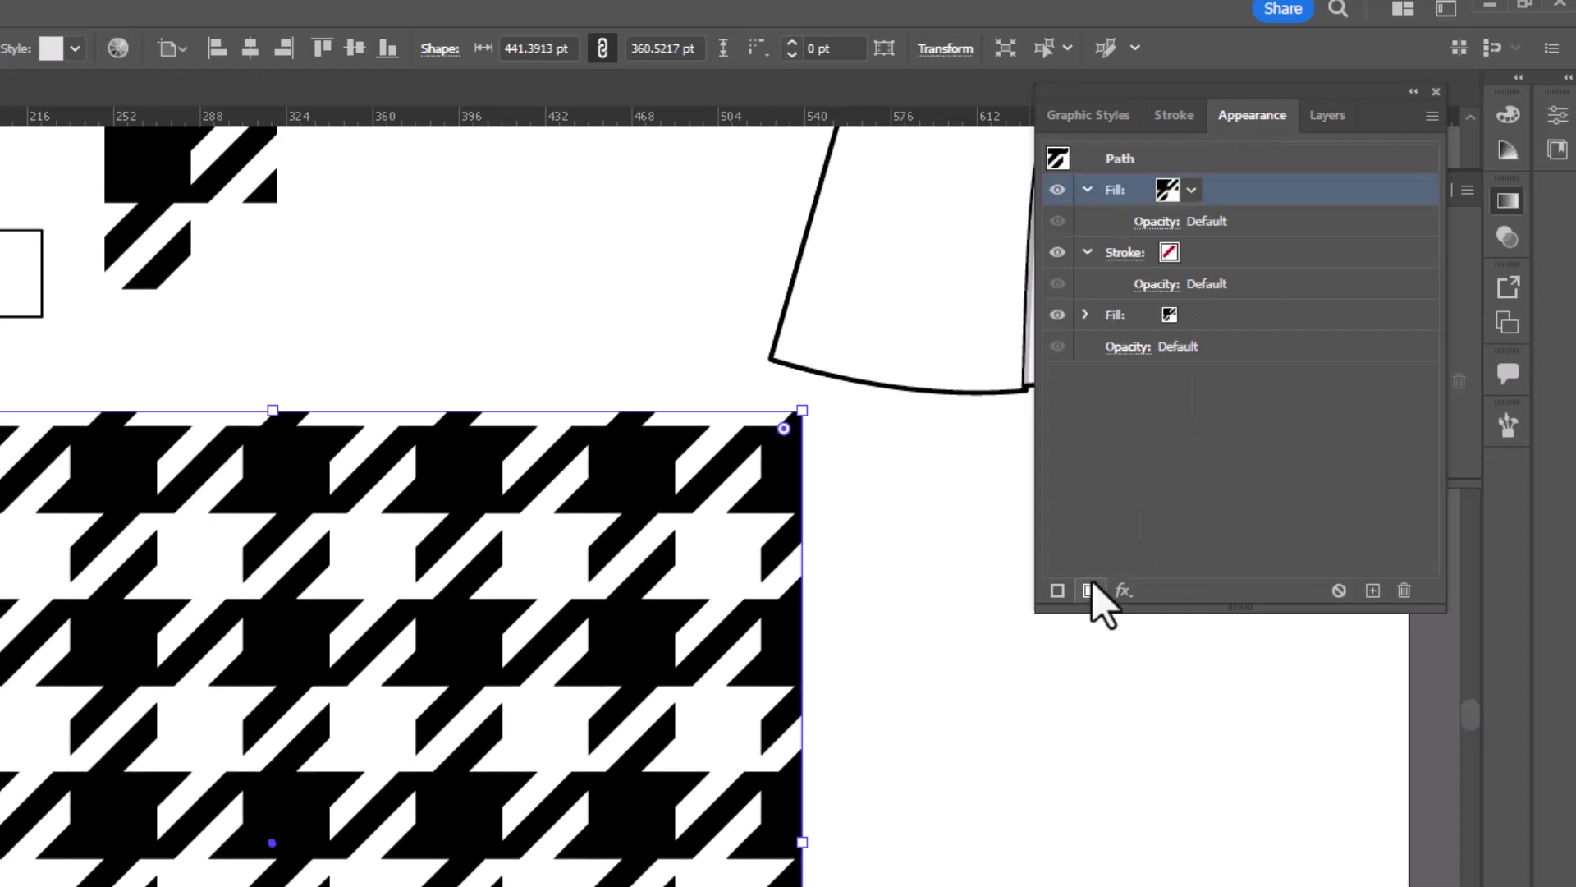
left_click(1172, 319)
left_click(1191, 317)
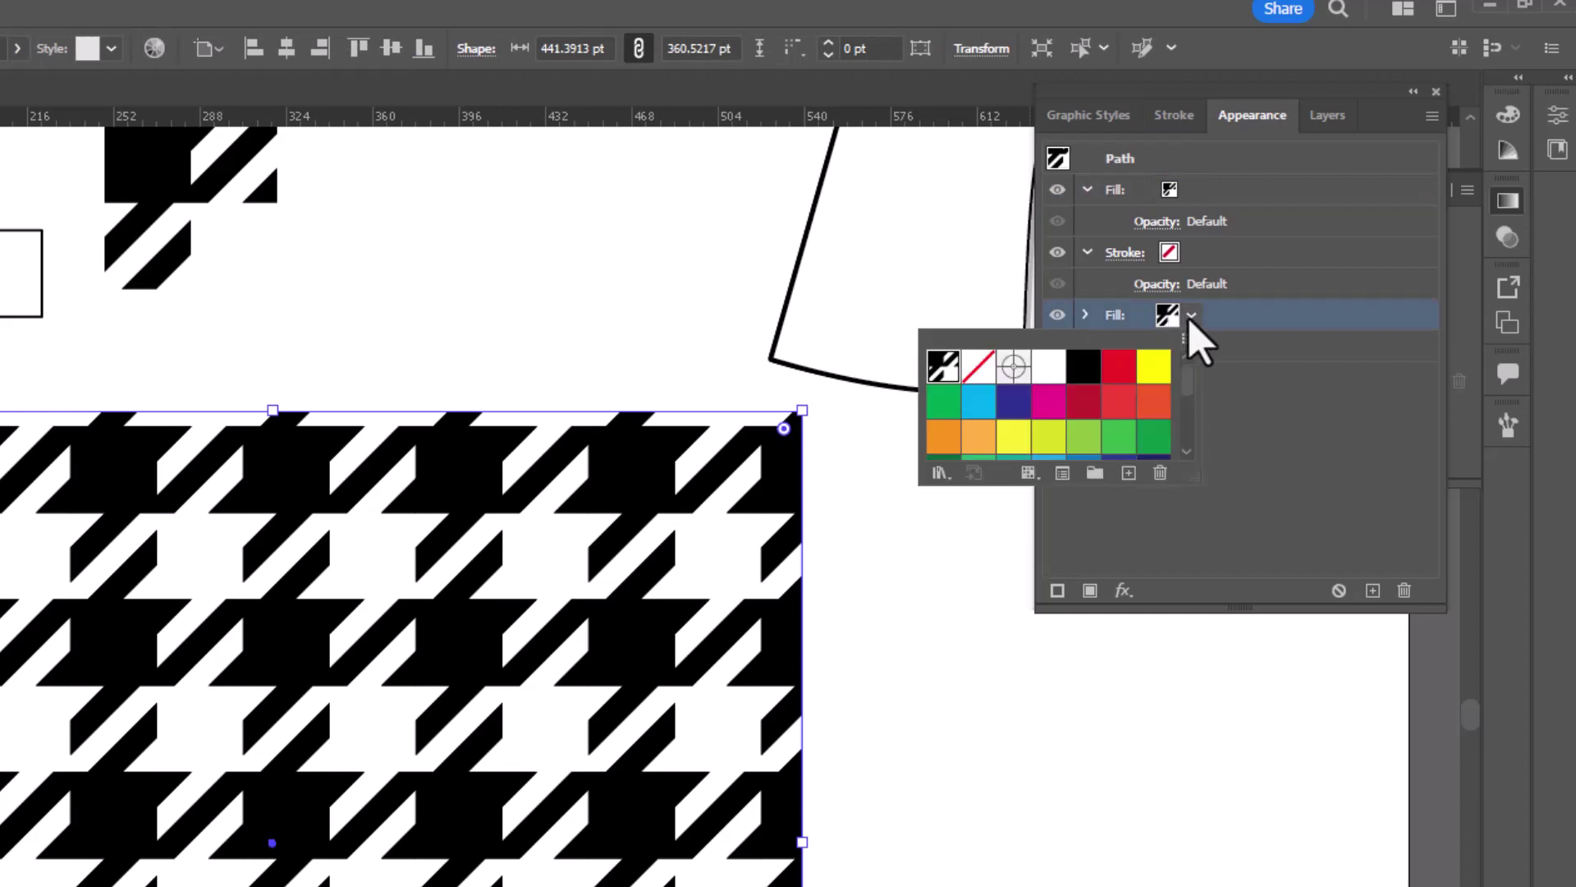
left_click_drag(1192, 482, 1190, 677)
left_click(1015, 544)
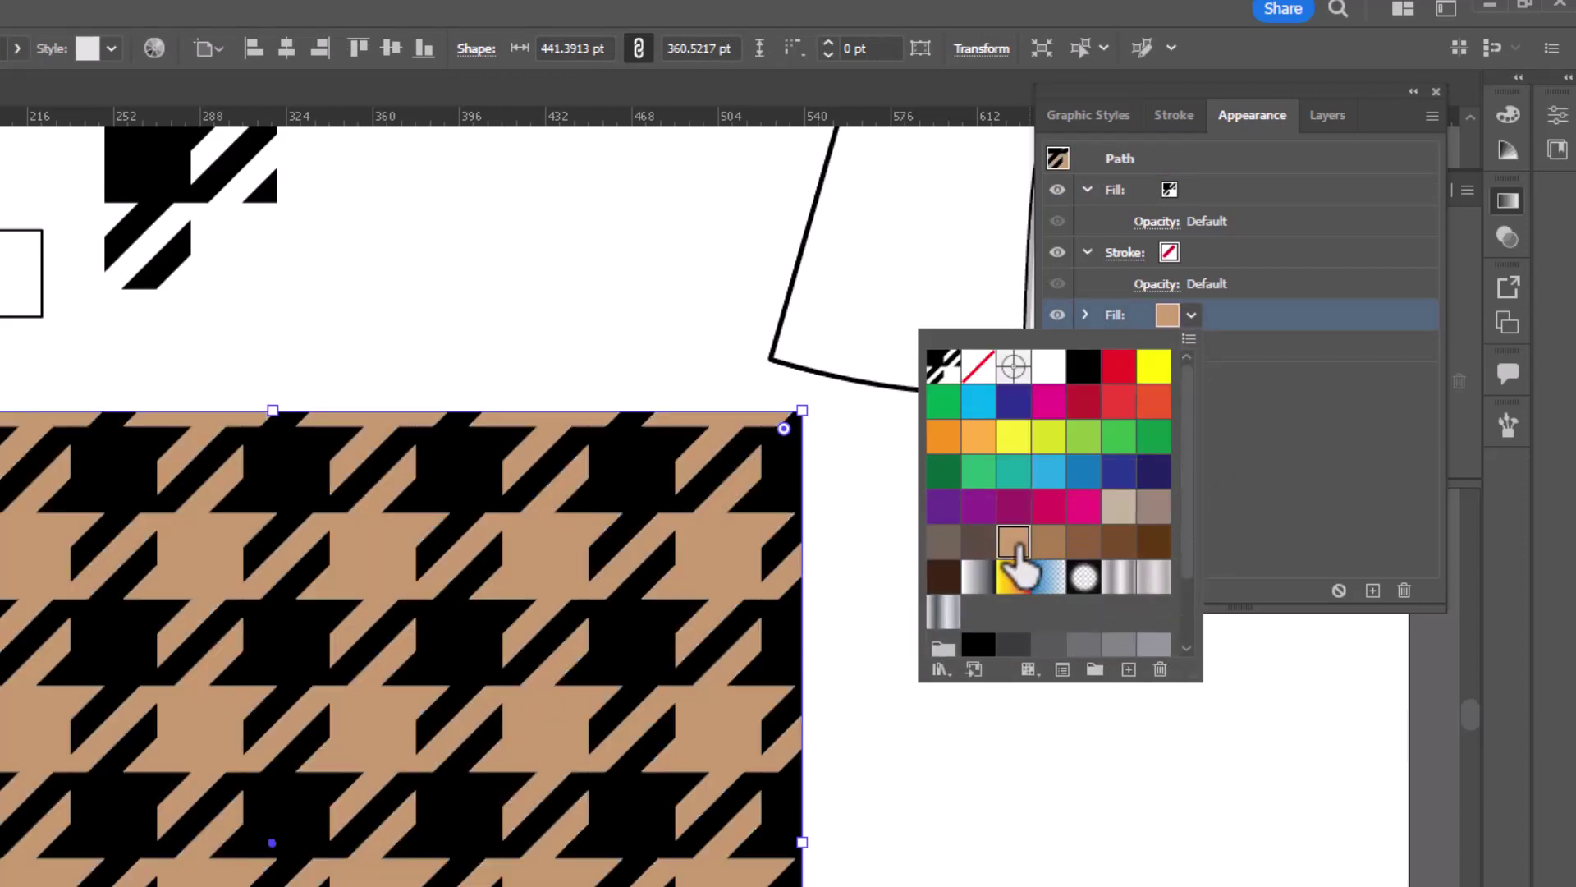
left_click(1233, 451)
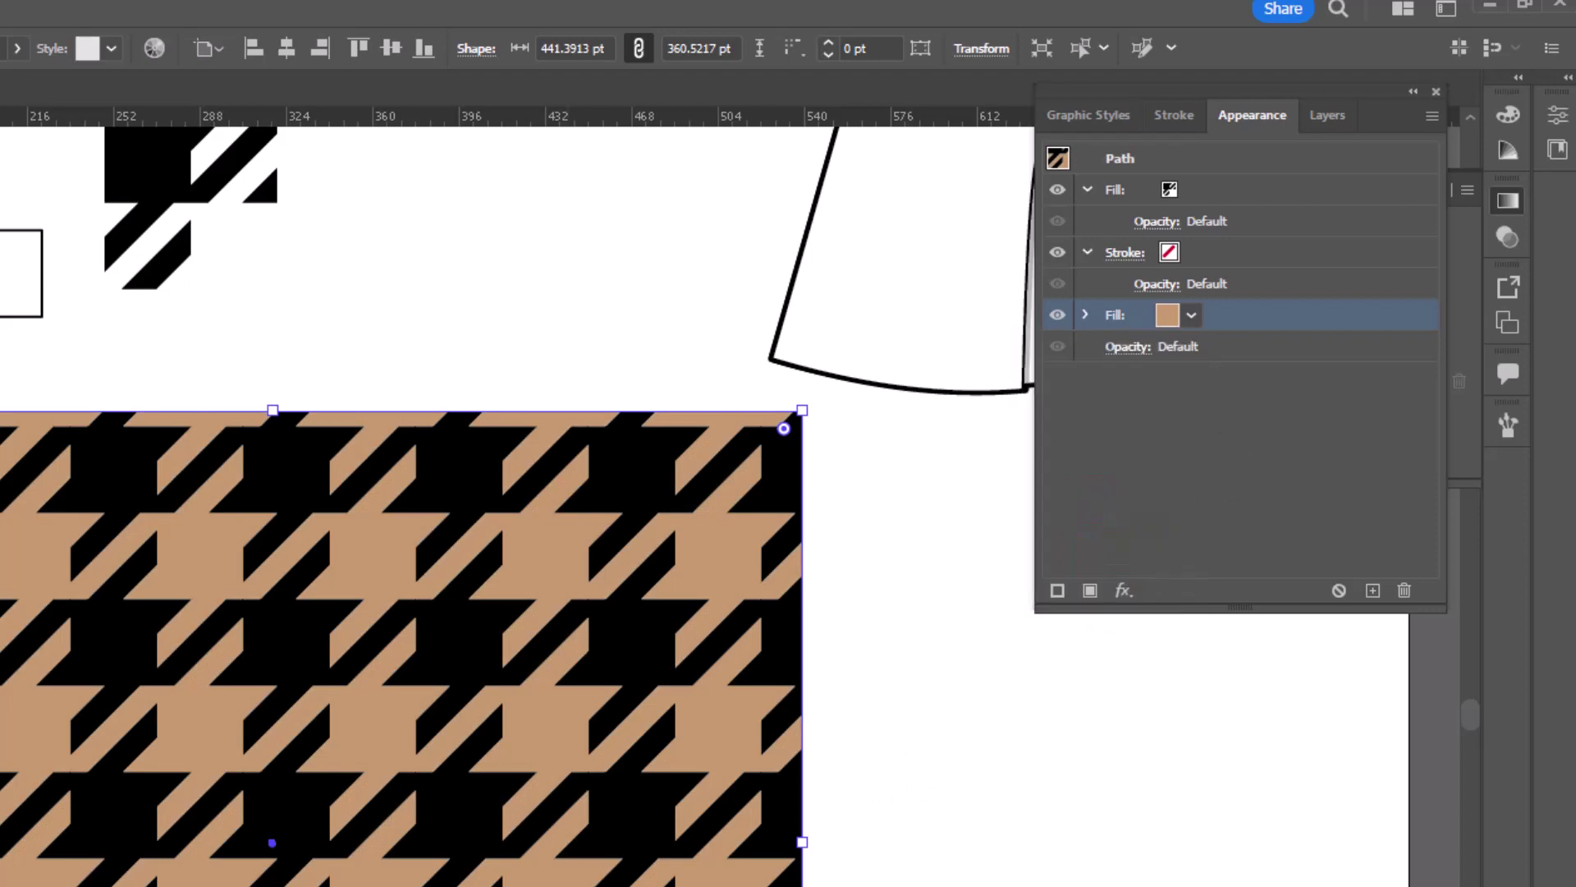
scroll(920, 858, "down", 3)
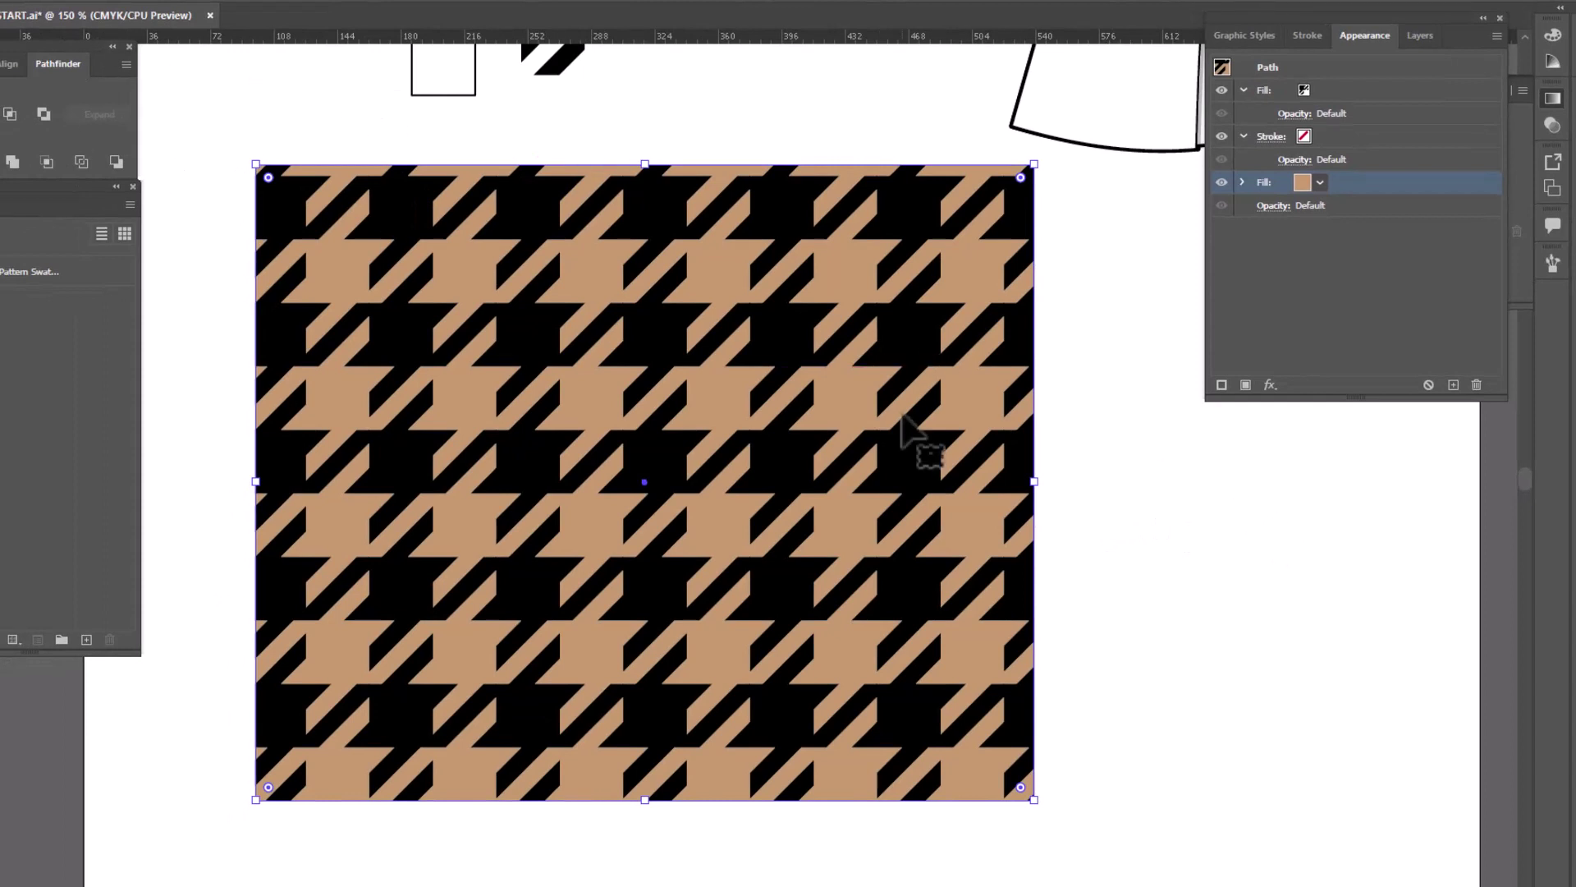
Delete the test rectangle and make a scaled copy of the small square
key("Delete")
left_click_drag(714, 248, 654, 481)
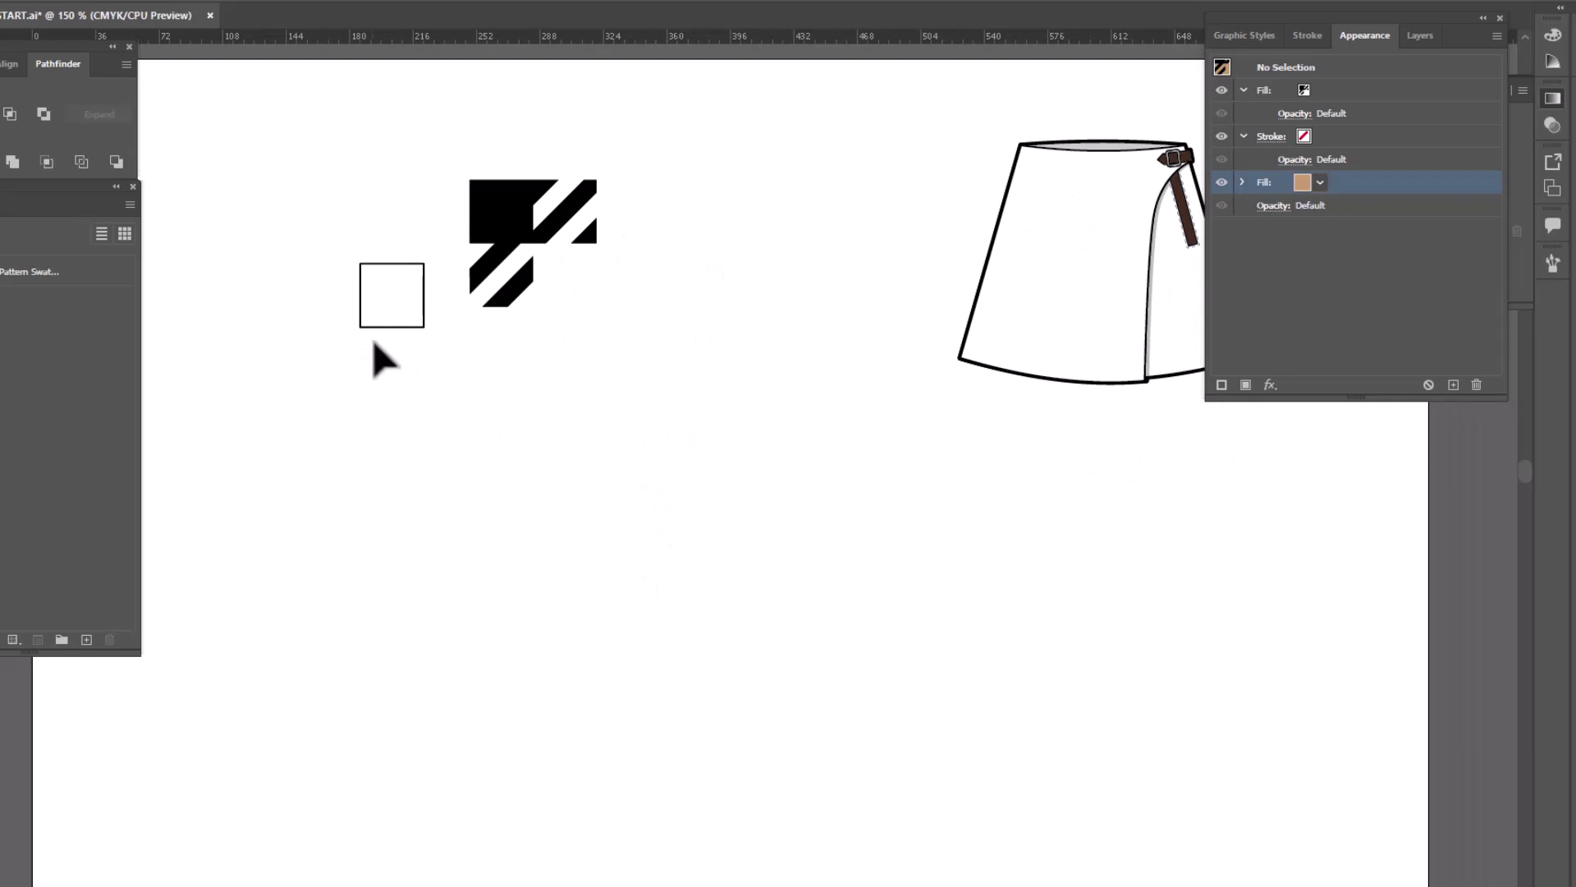
left_click_drag(396, 308, 263, 176)
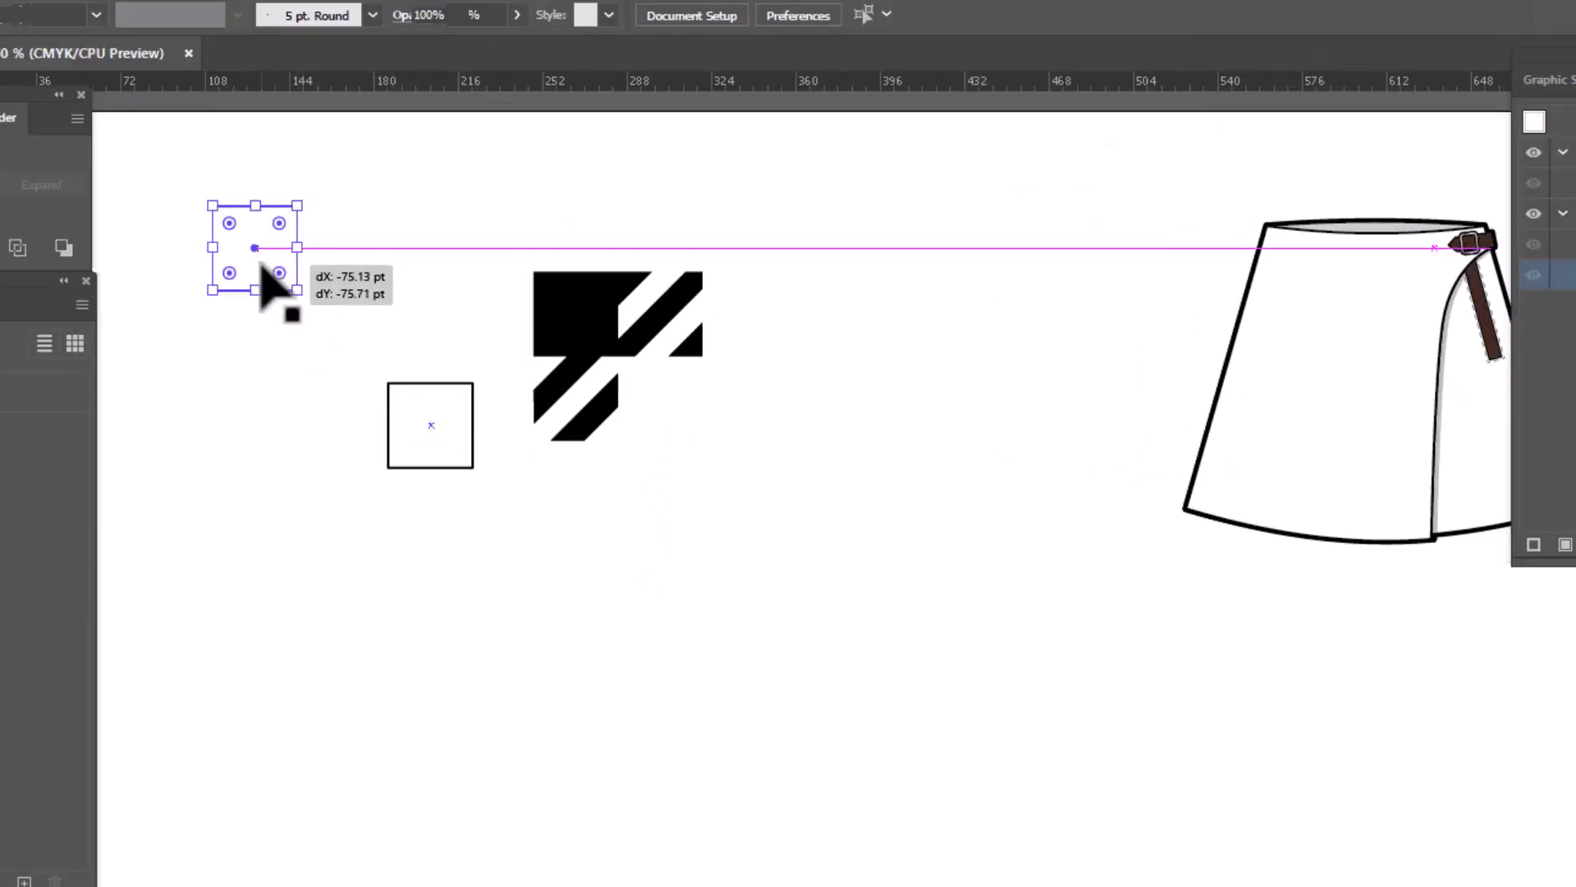
left_click_drag(261, 263, 261, 264)
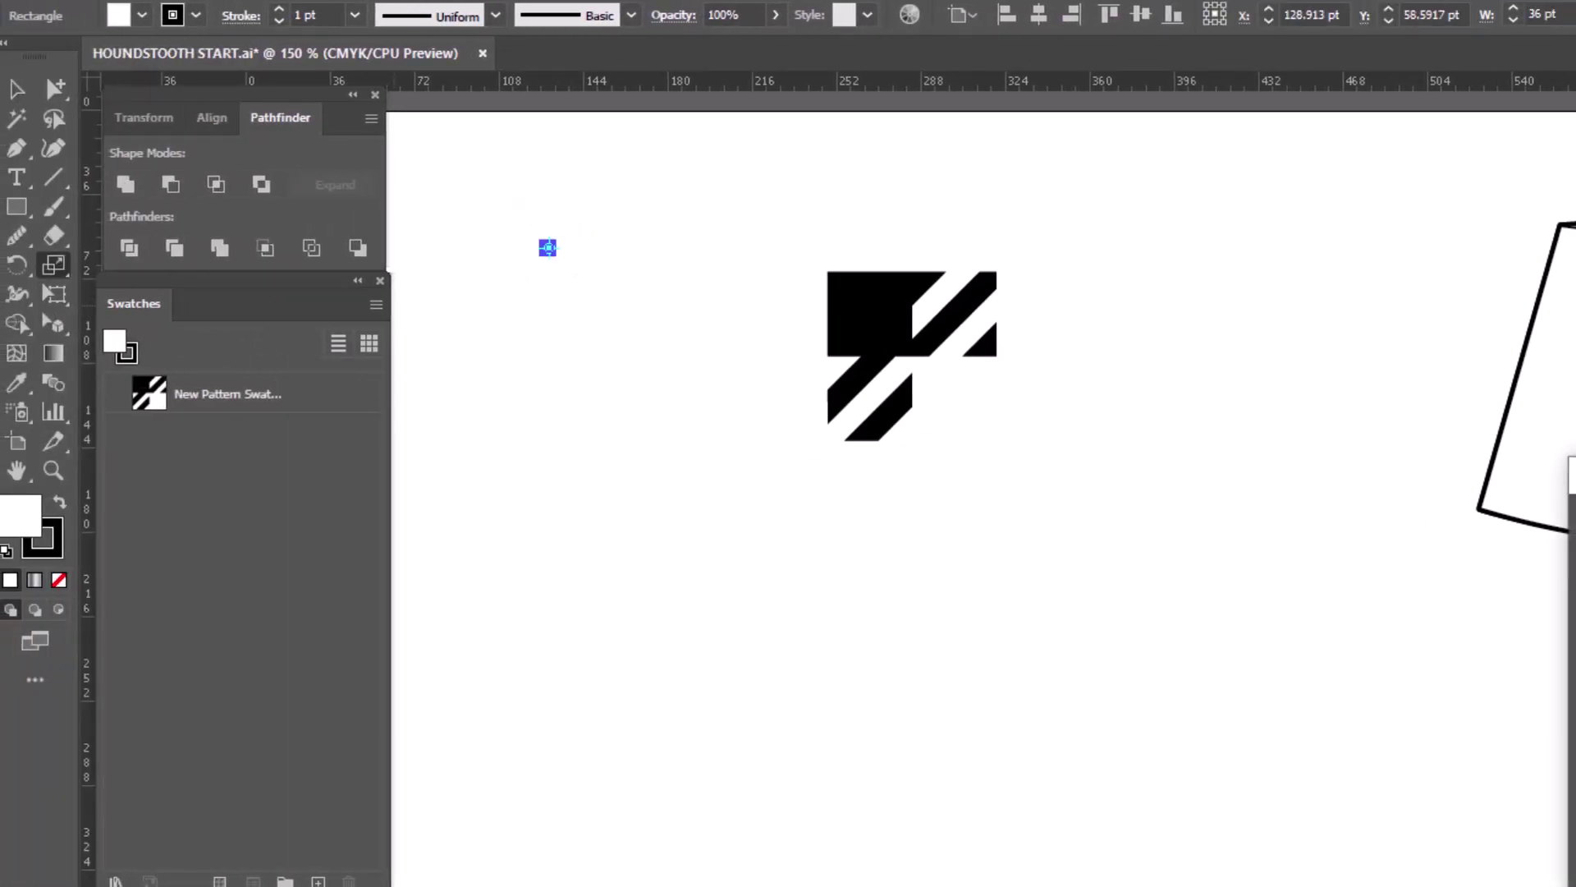
double_click(54, 265)
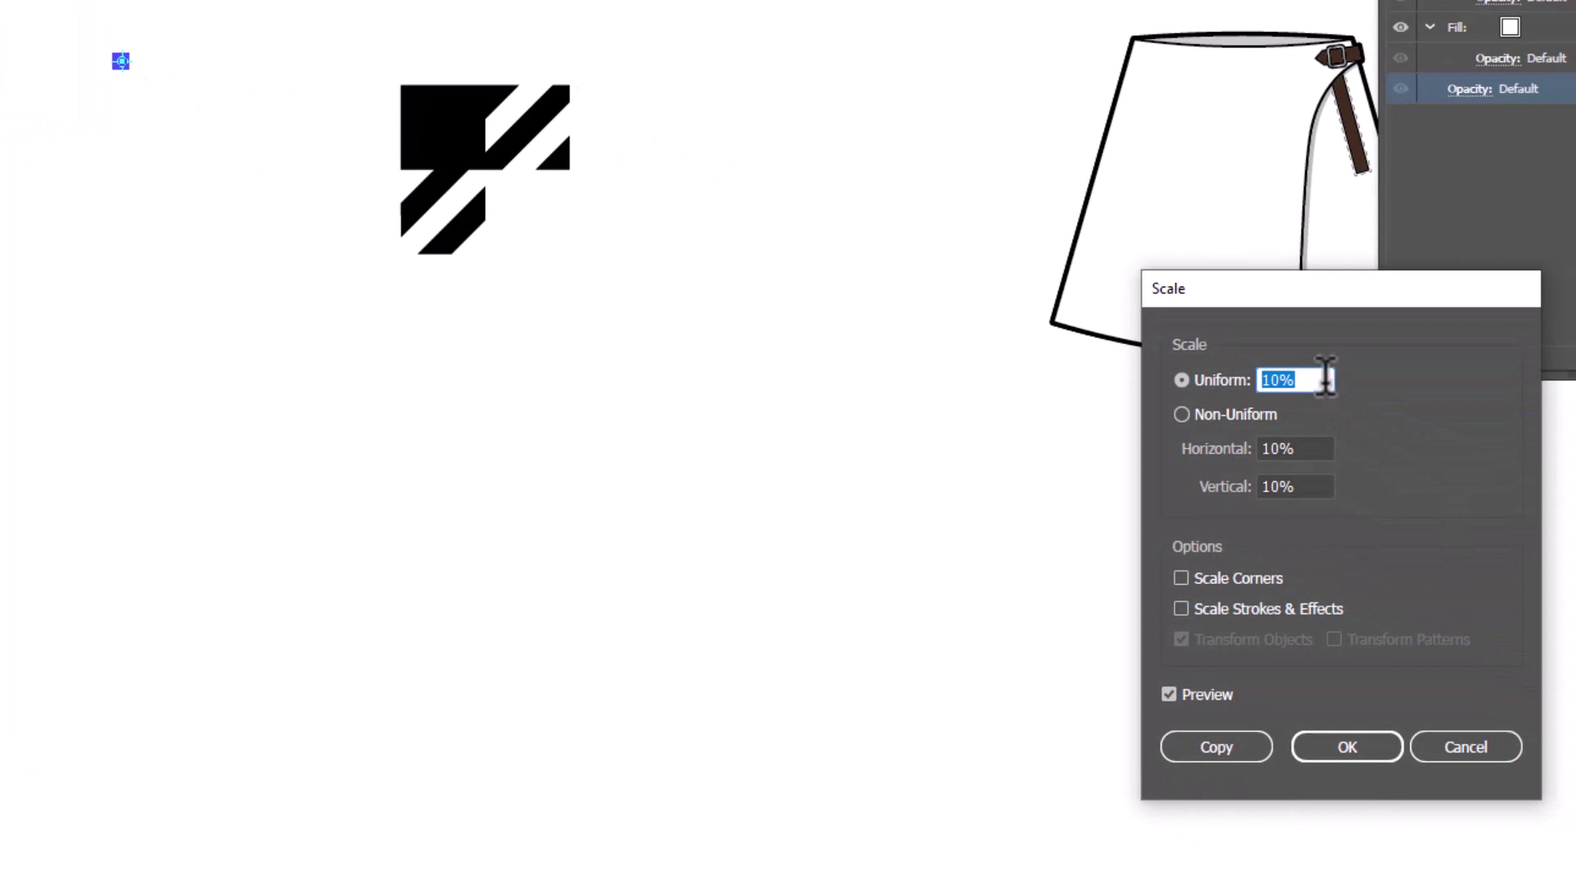
left_click(1258, 746)
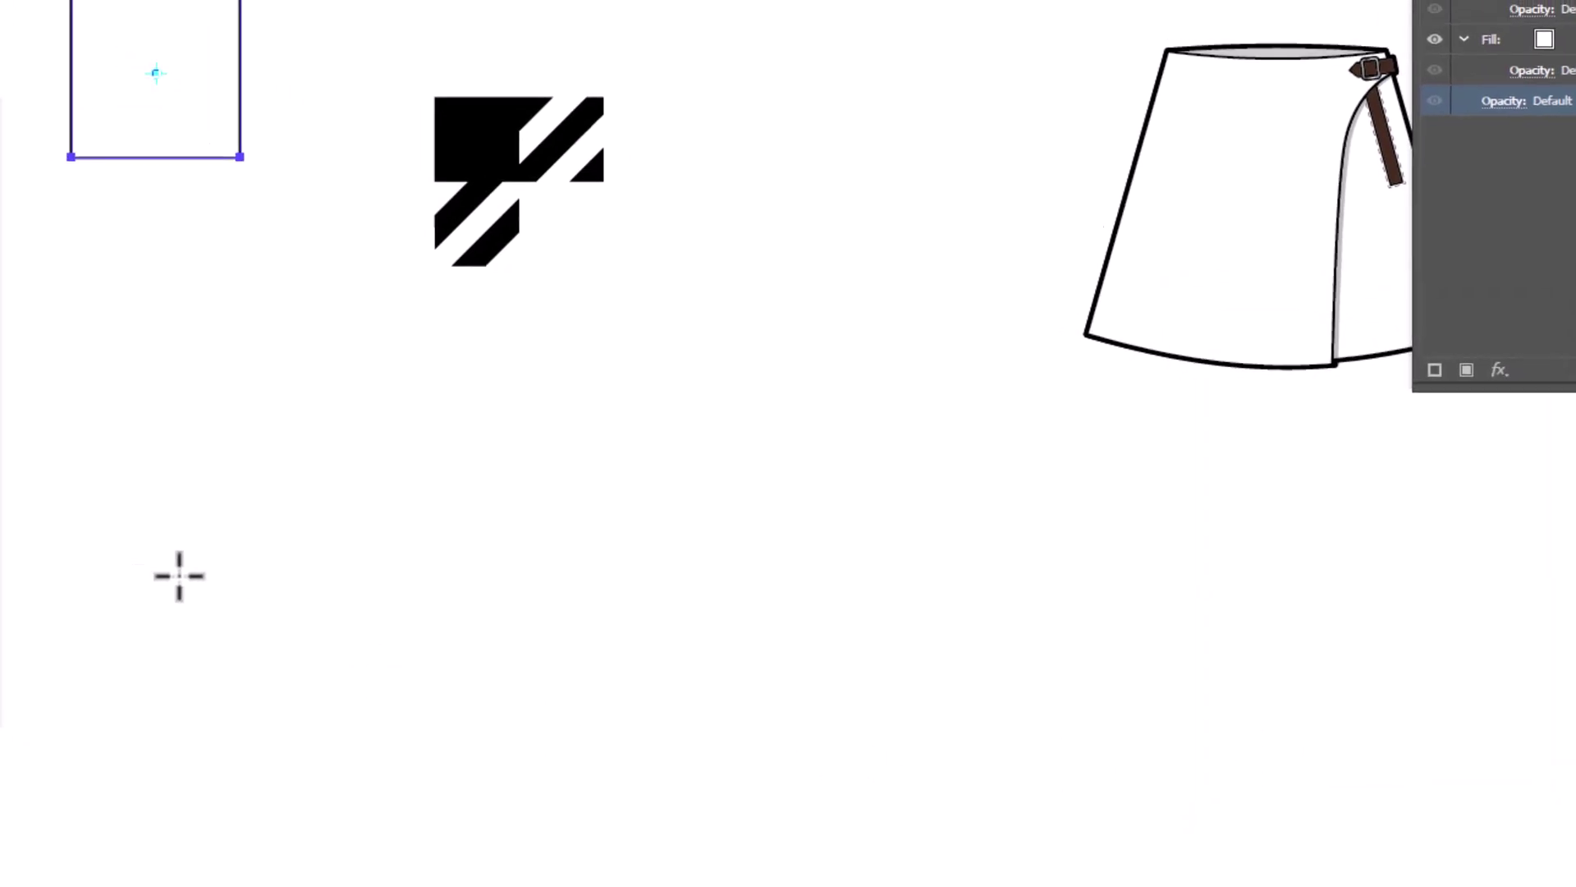
Place the scaled square over the houndstooth tile and drag both into Swatches as a second pattern
left_click(15, 55)
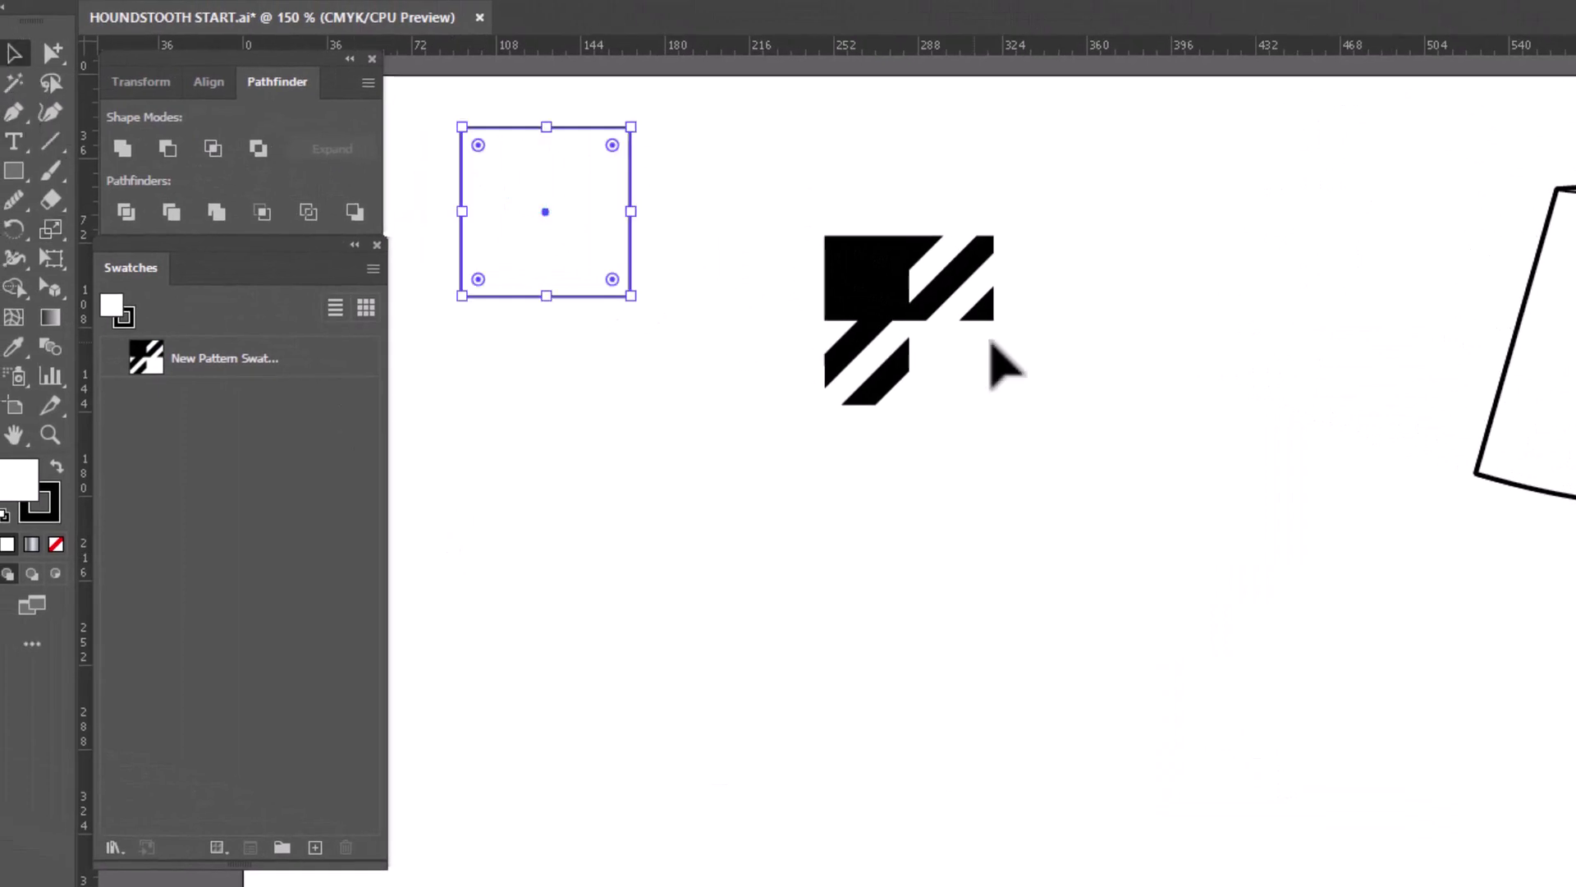
left_click_drag(624, 187, 967, 289)
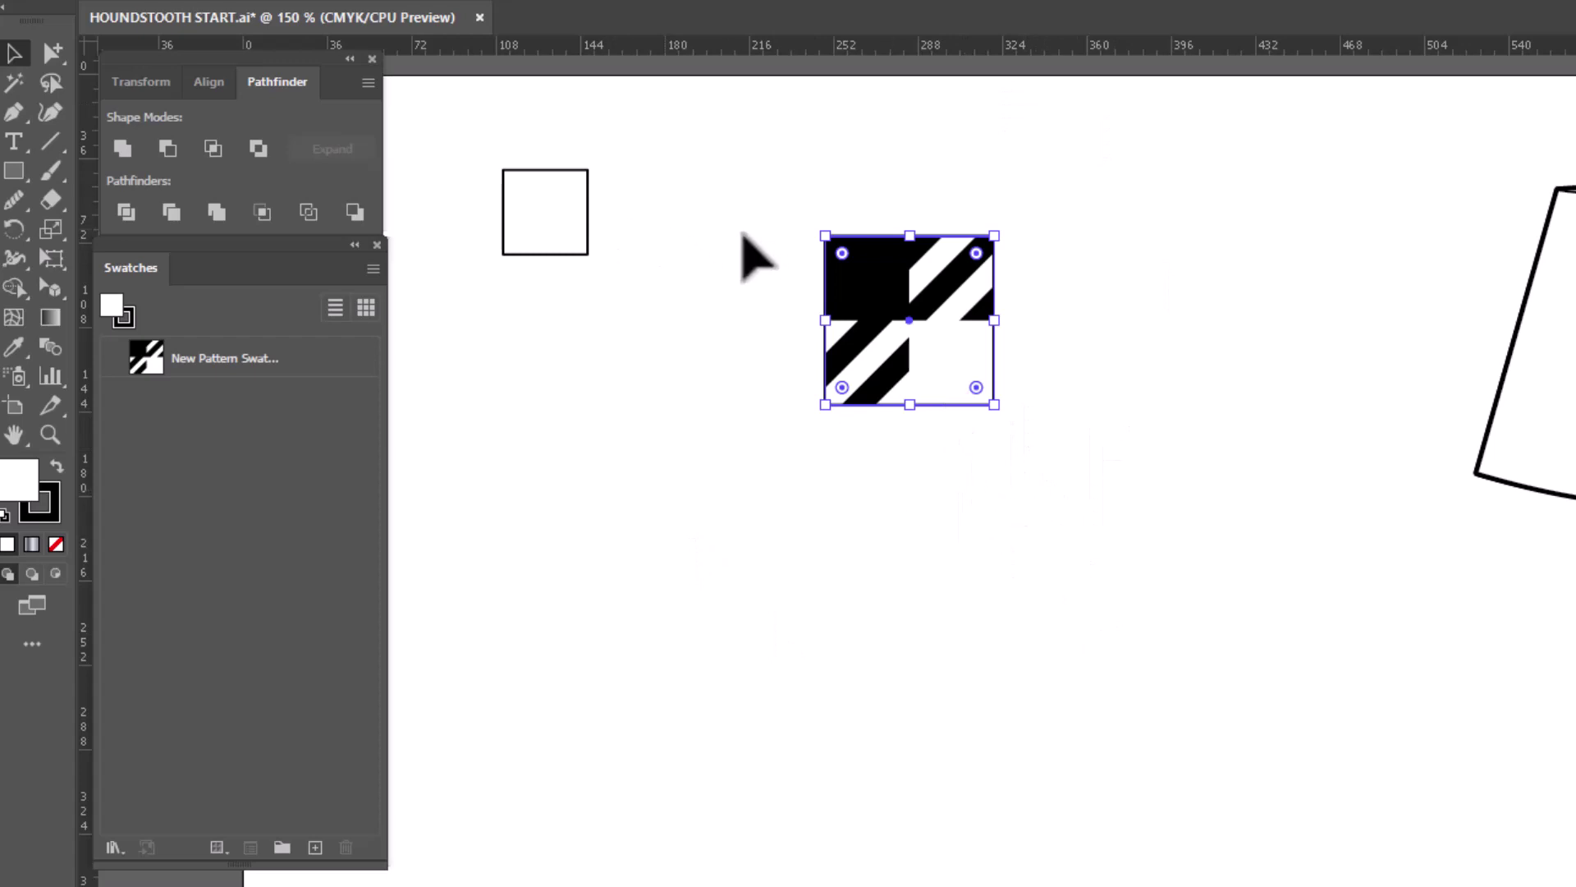
left_click_drag(749, 176, 1063, 484)
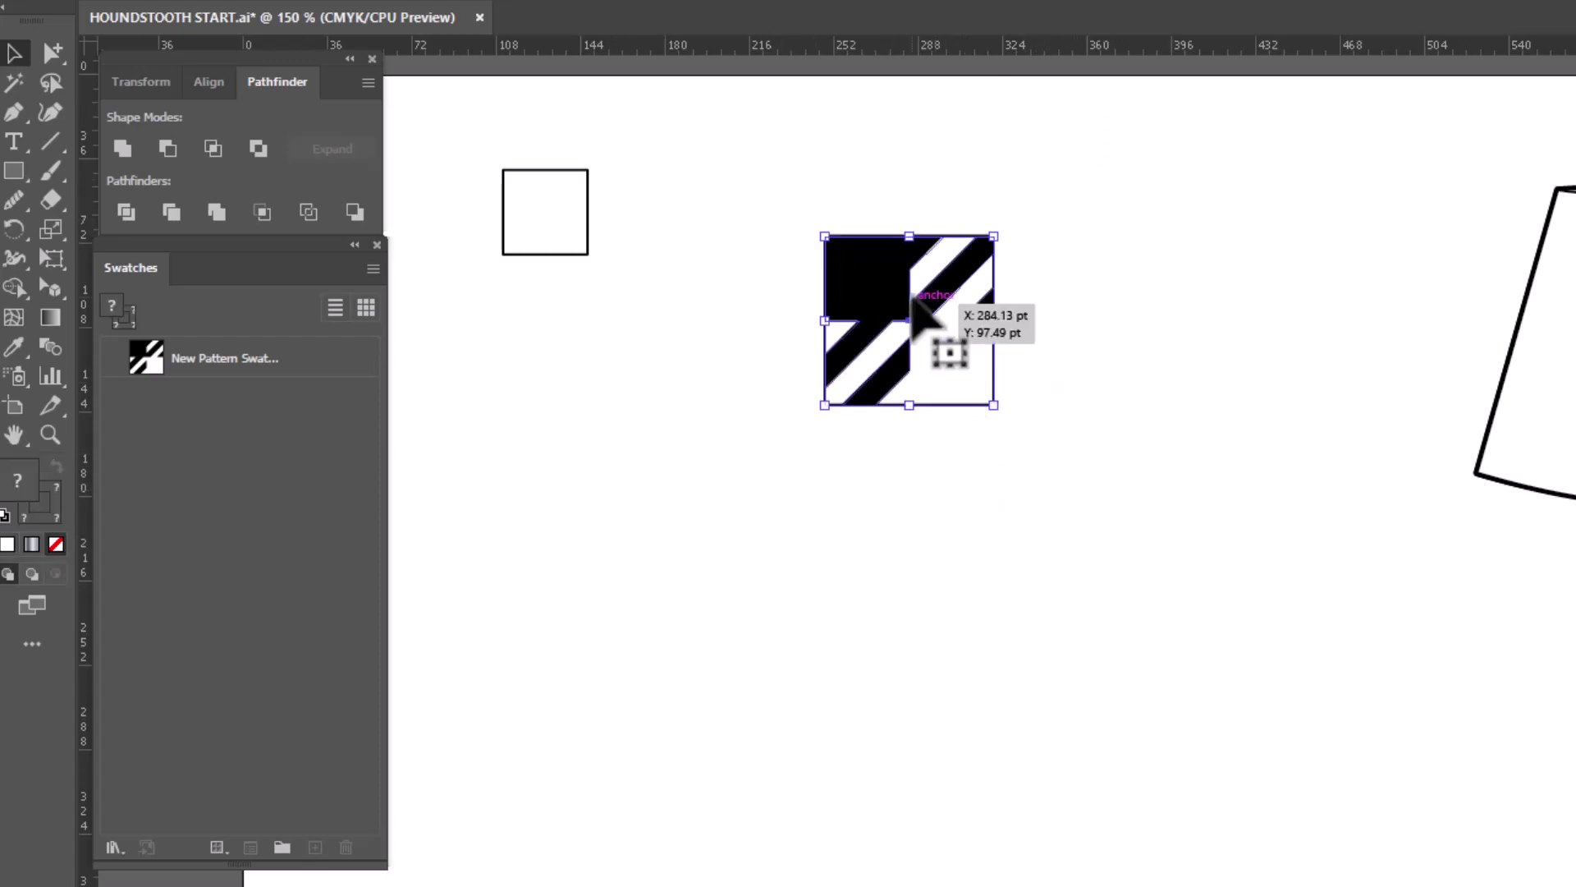
left_click_drag(888, 286, 243, 545)
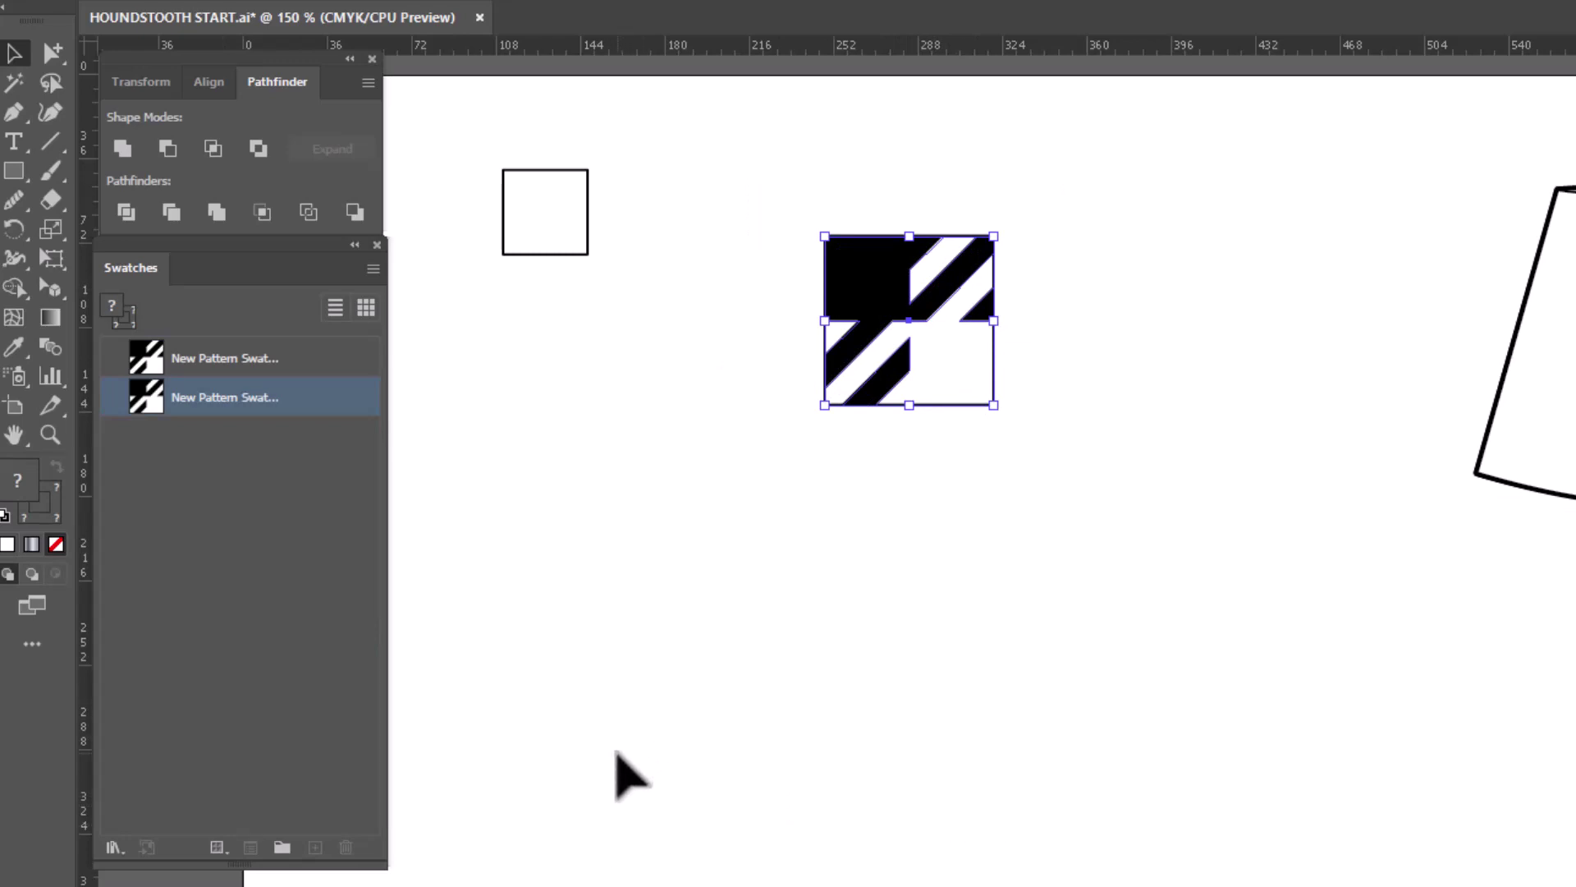
Draw a large test rectangle and fill it with the first, then the second, pattern swatch
left_click_drag(619, 813, 1481, 641)
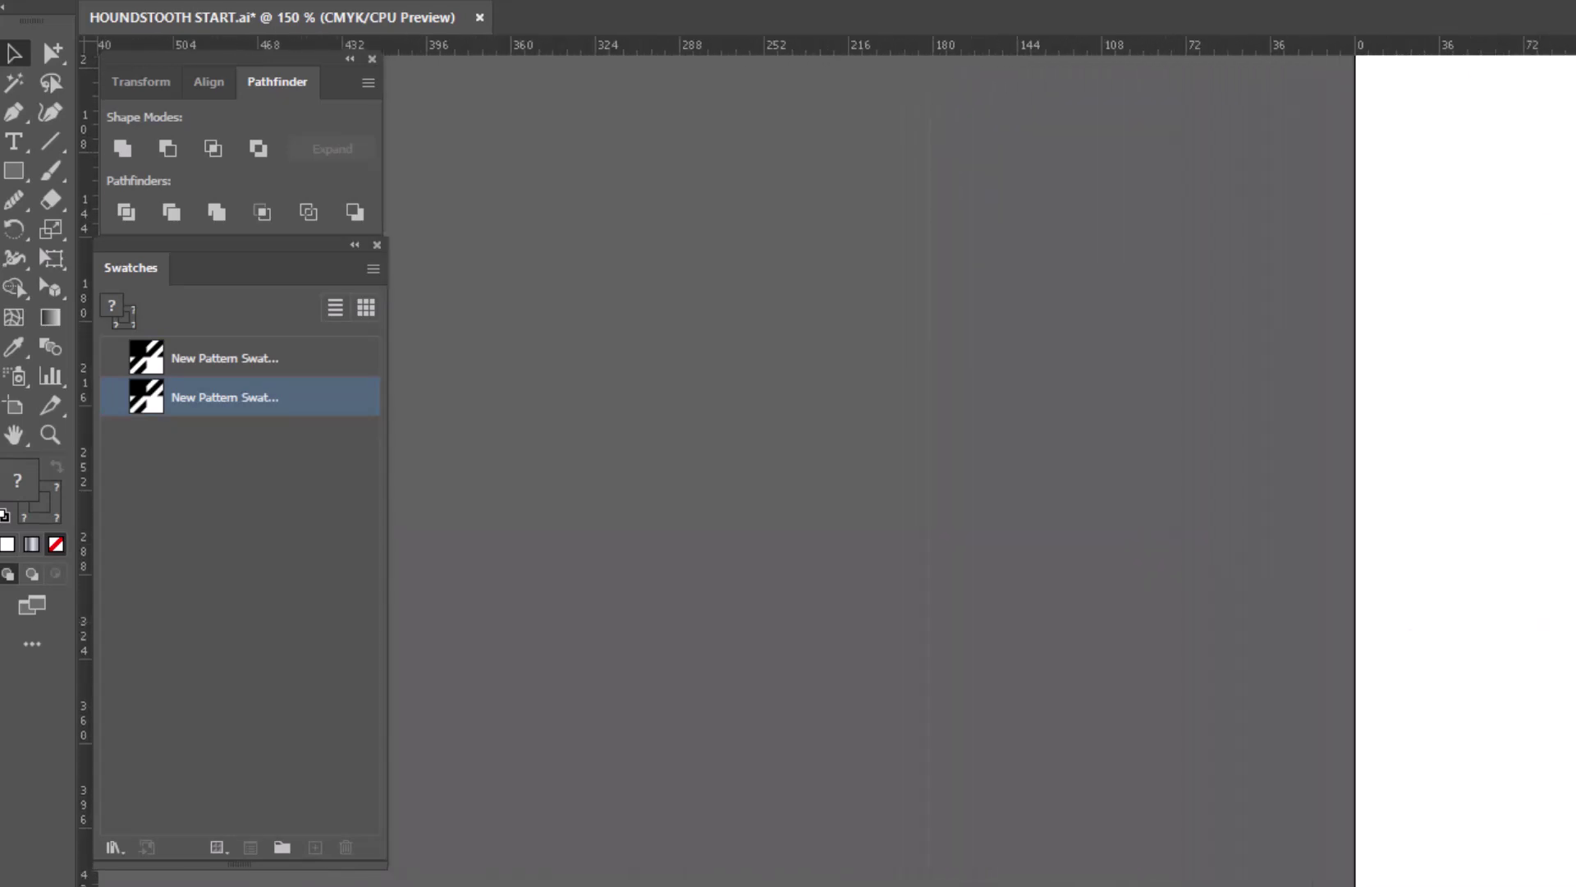
left_click(14, 170)
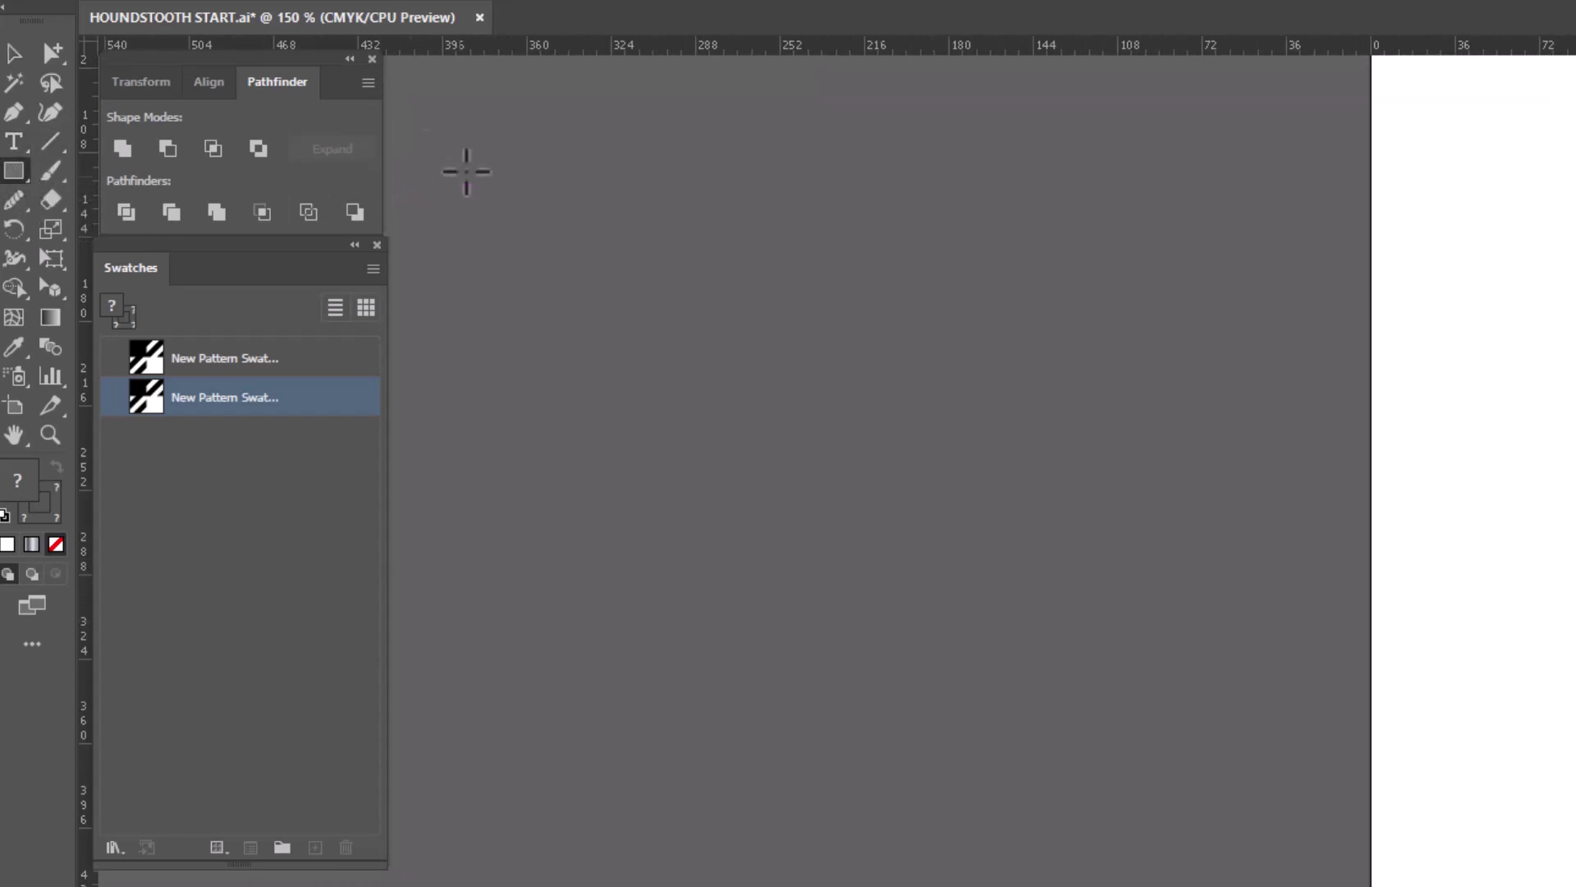
left_click_drag(472, 144, 1264, 883)
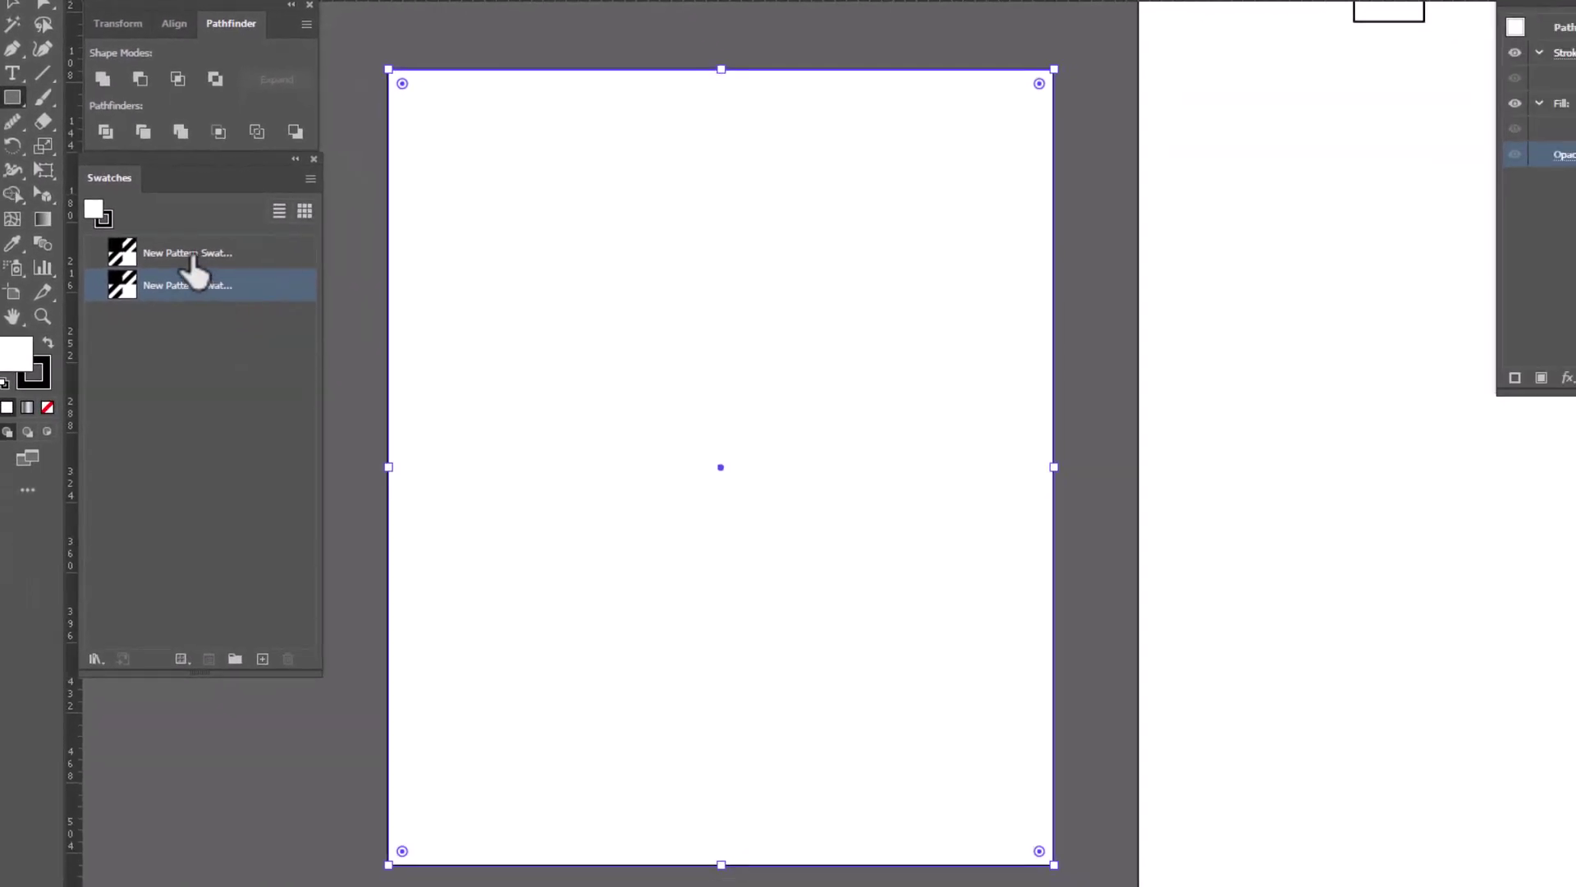
left_click(229, 345)
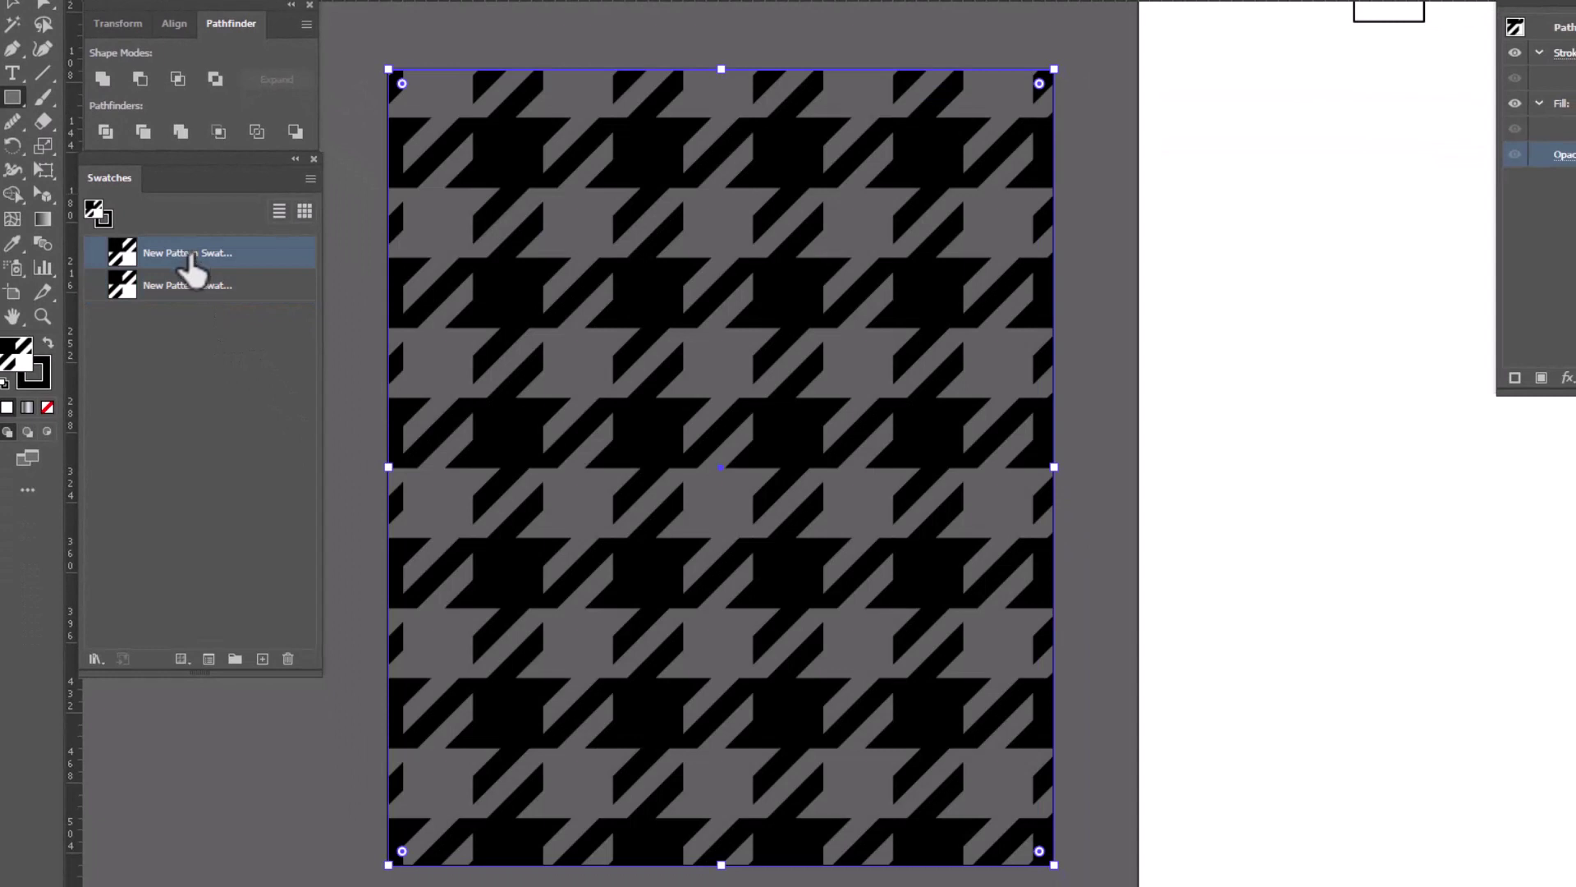
left_click(174, 287)
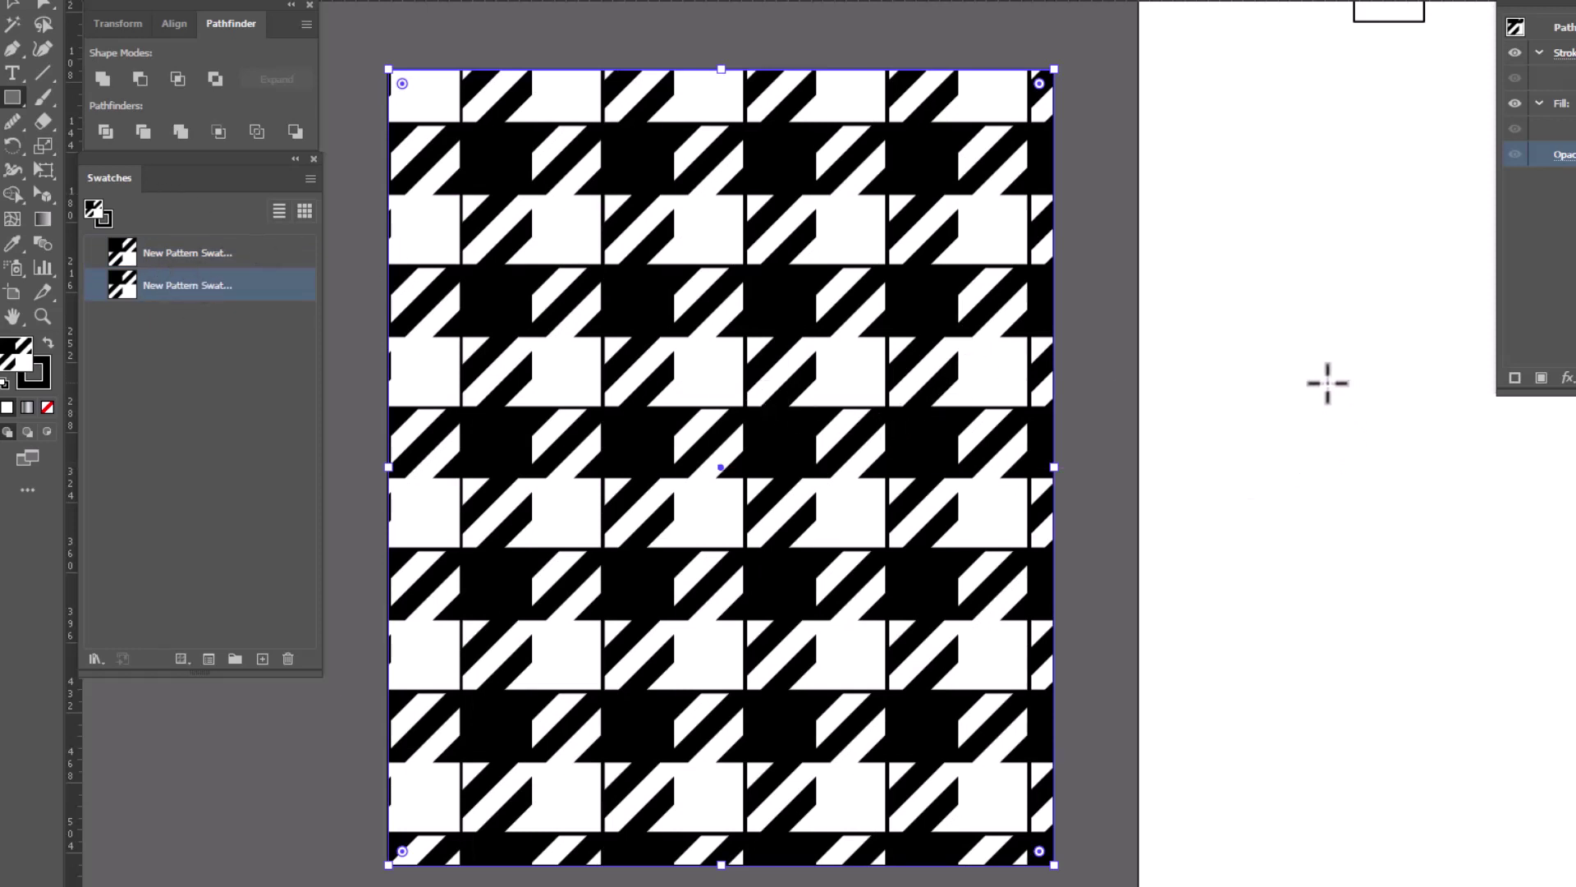
left_click_drag(1354, 288, 536, 424)
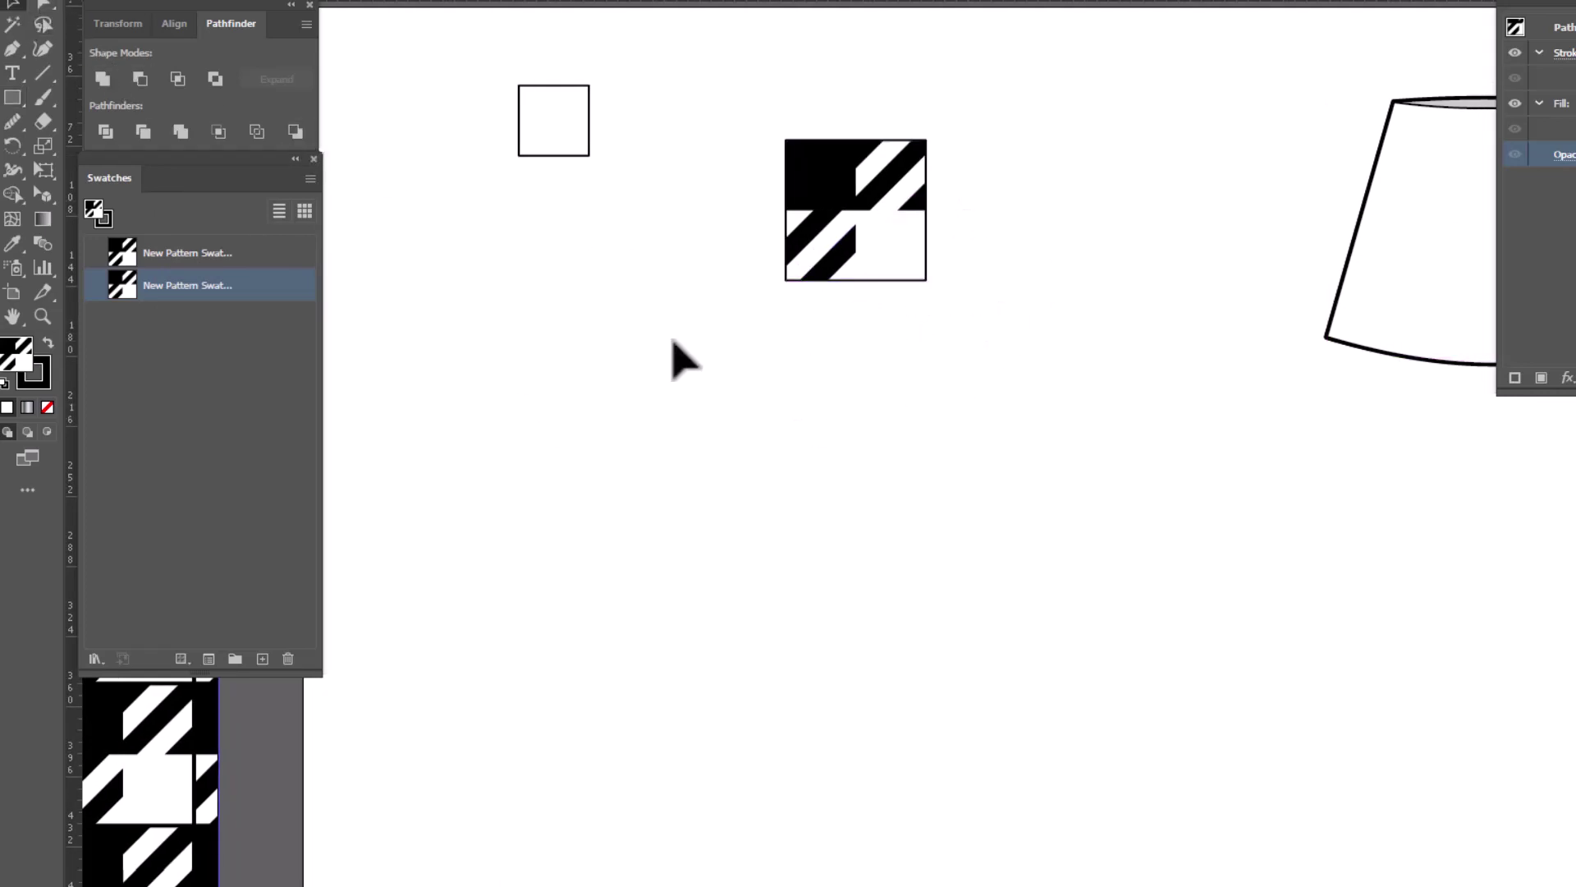
Set the tile's stroke to None and save it as a third pattern swatch
left_click(811, 376)
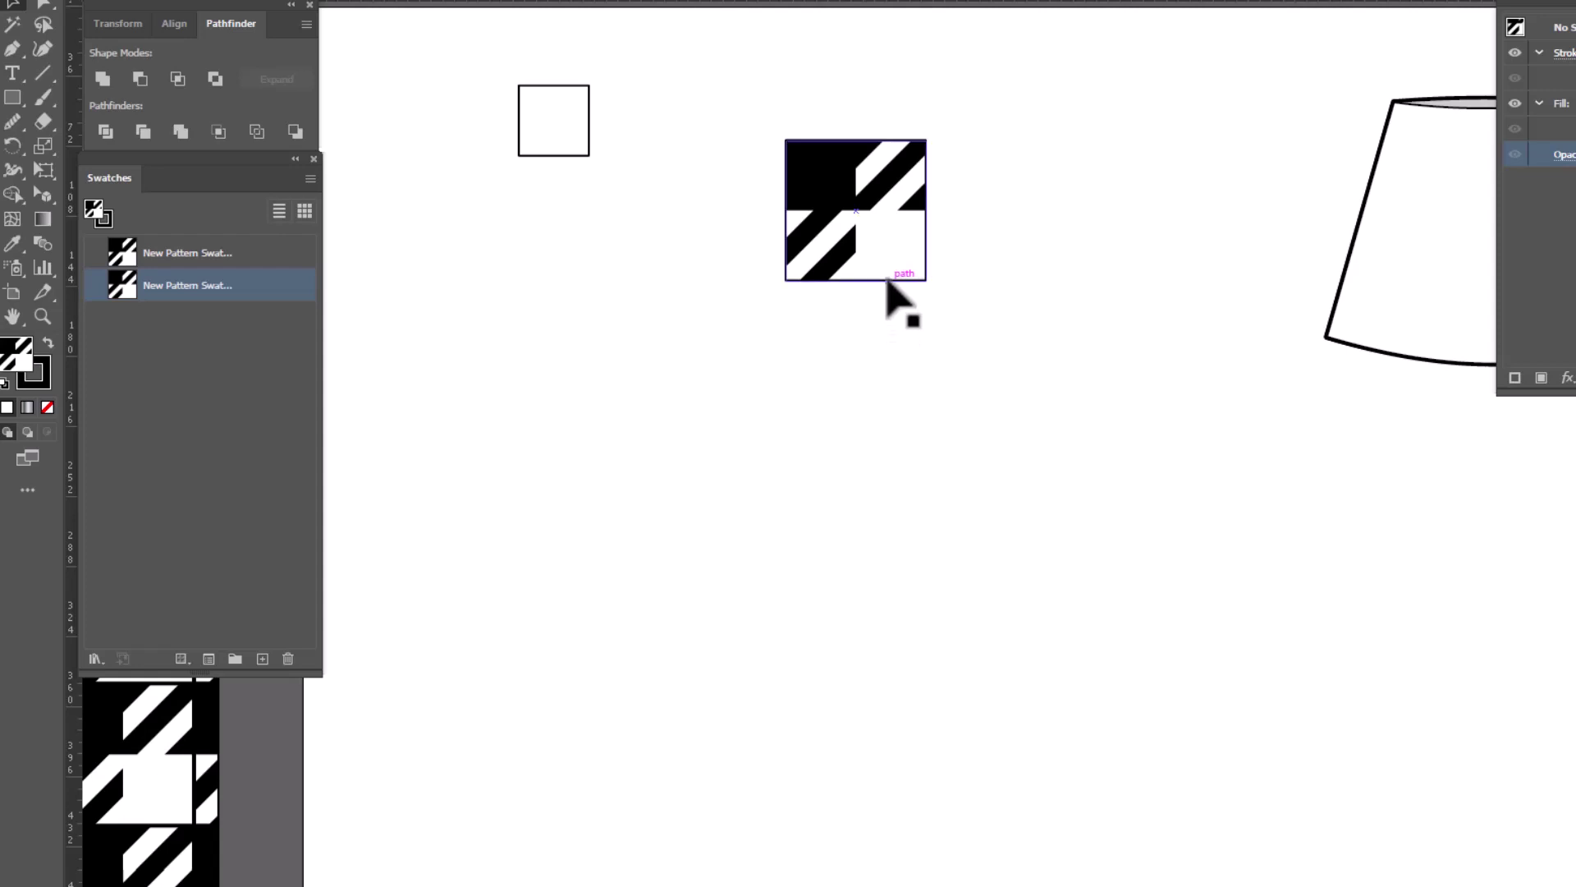
left_click(887, 281)
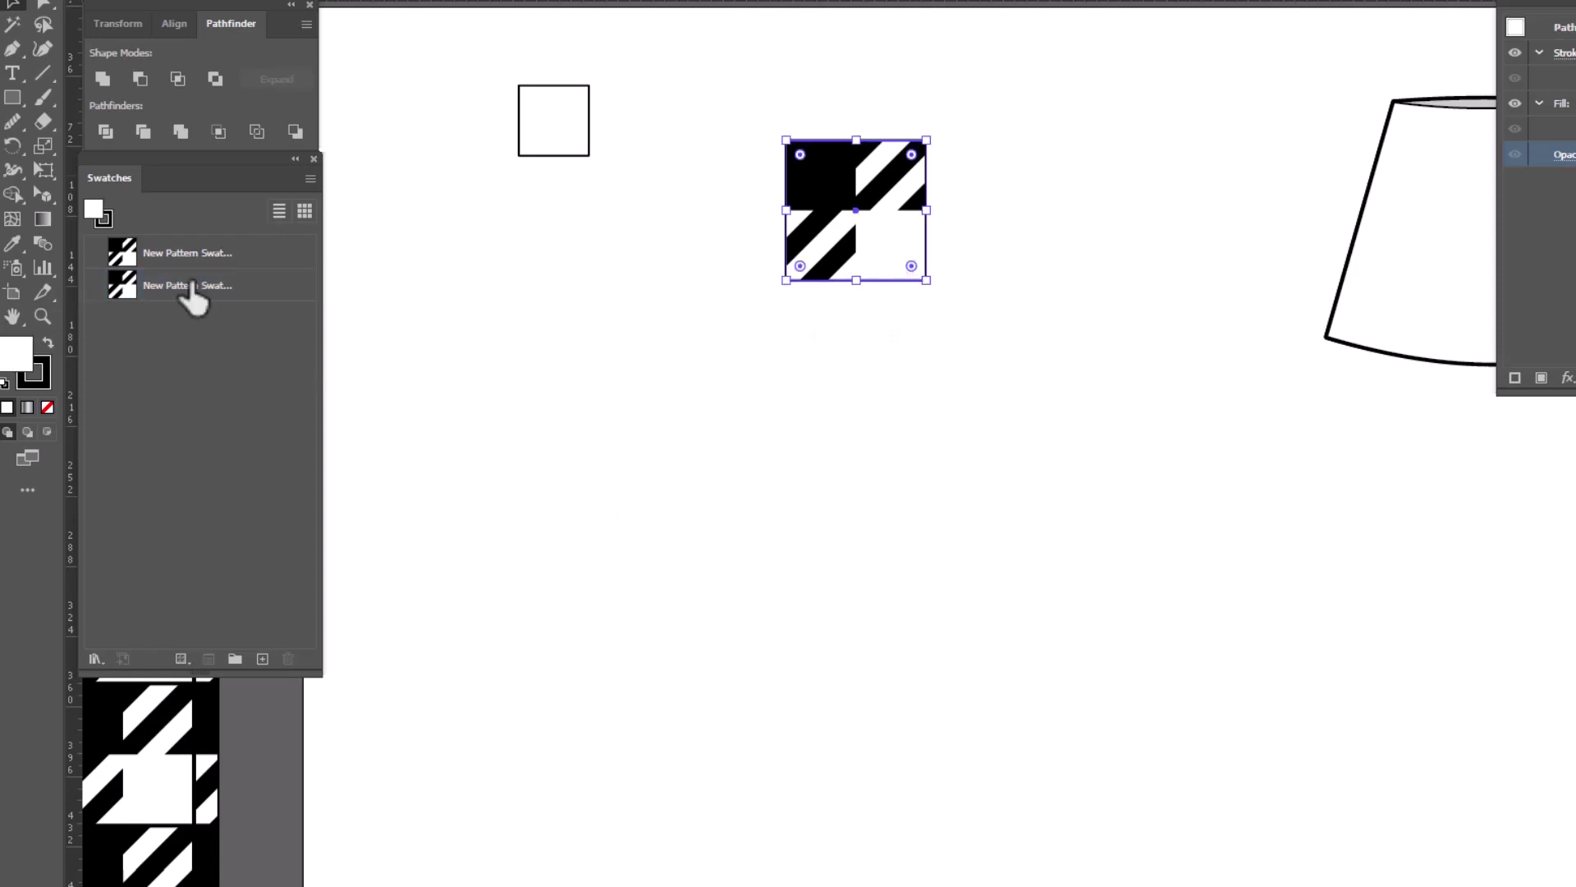
left_click(44, 404)
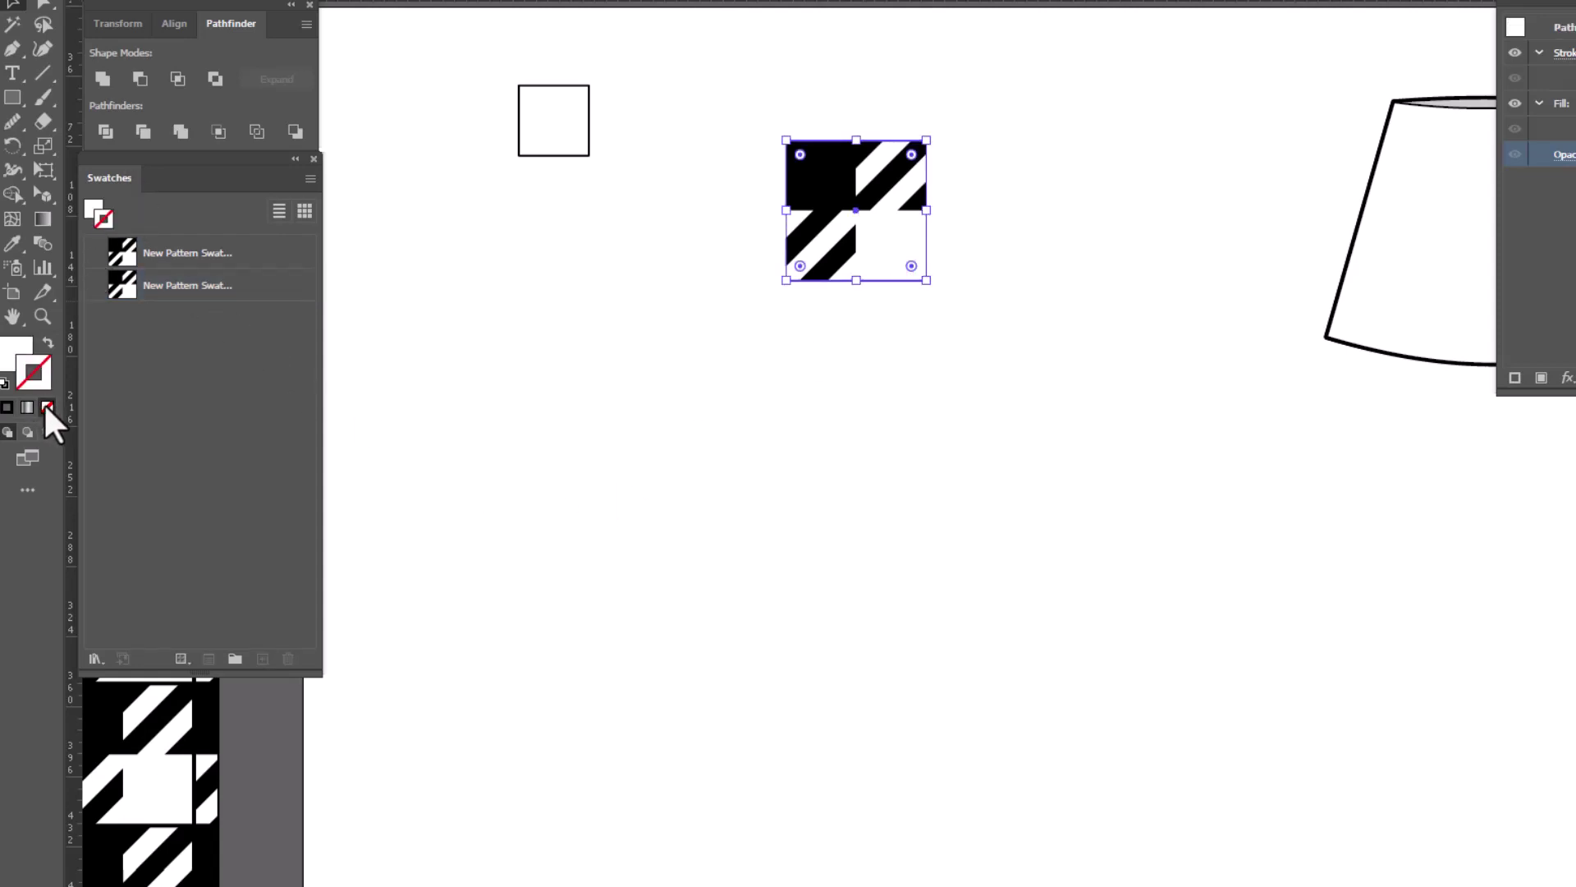
left_click(14, 351)
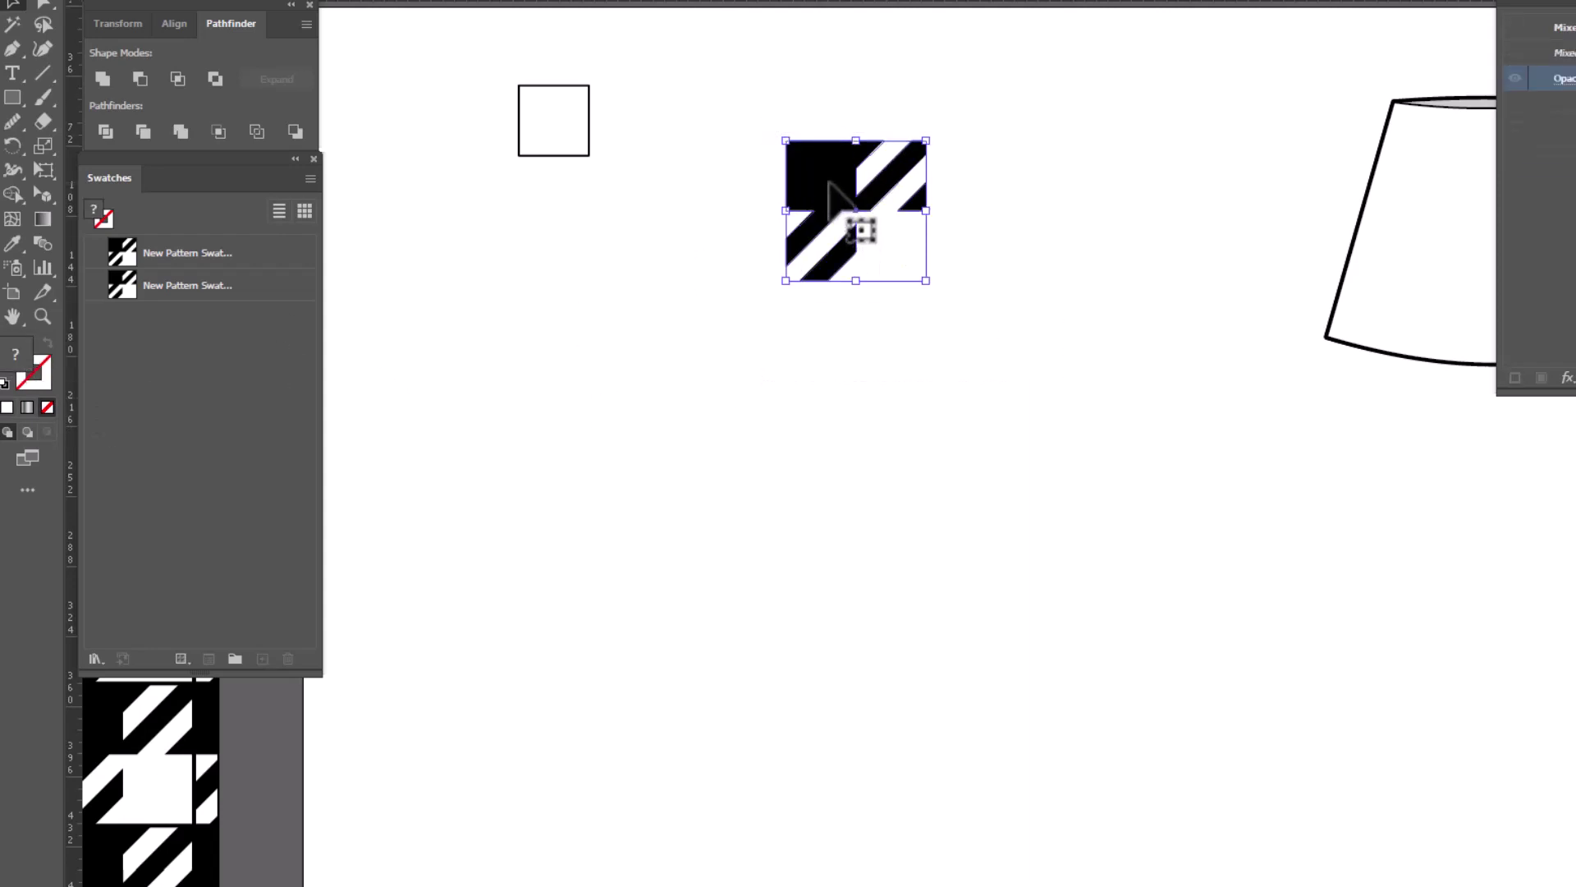
left_click_drag(858, 237, 182, 393)
Apply the third swatch to the large test rectangle, then delete the rectangle
key("space")
left_click_drag(485, 504, 1340, 377)
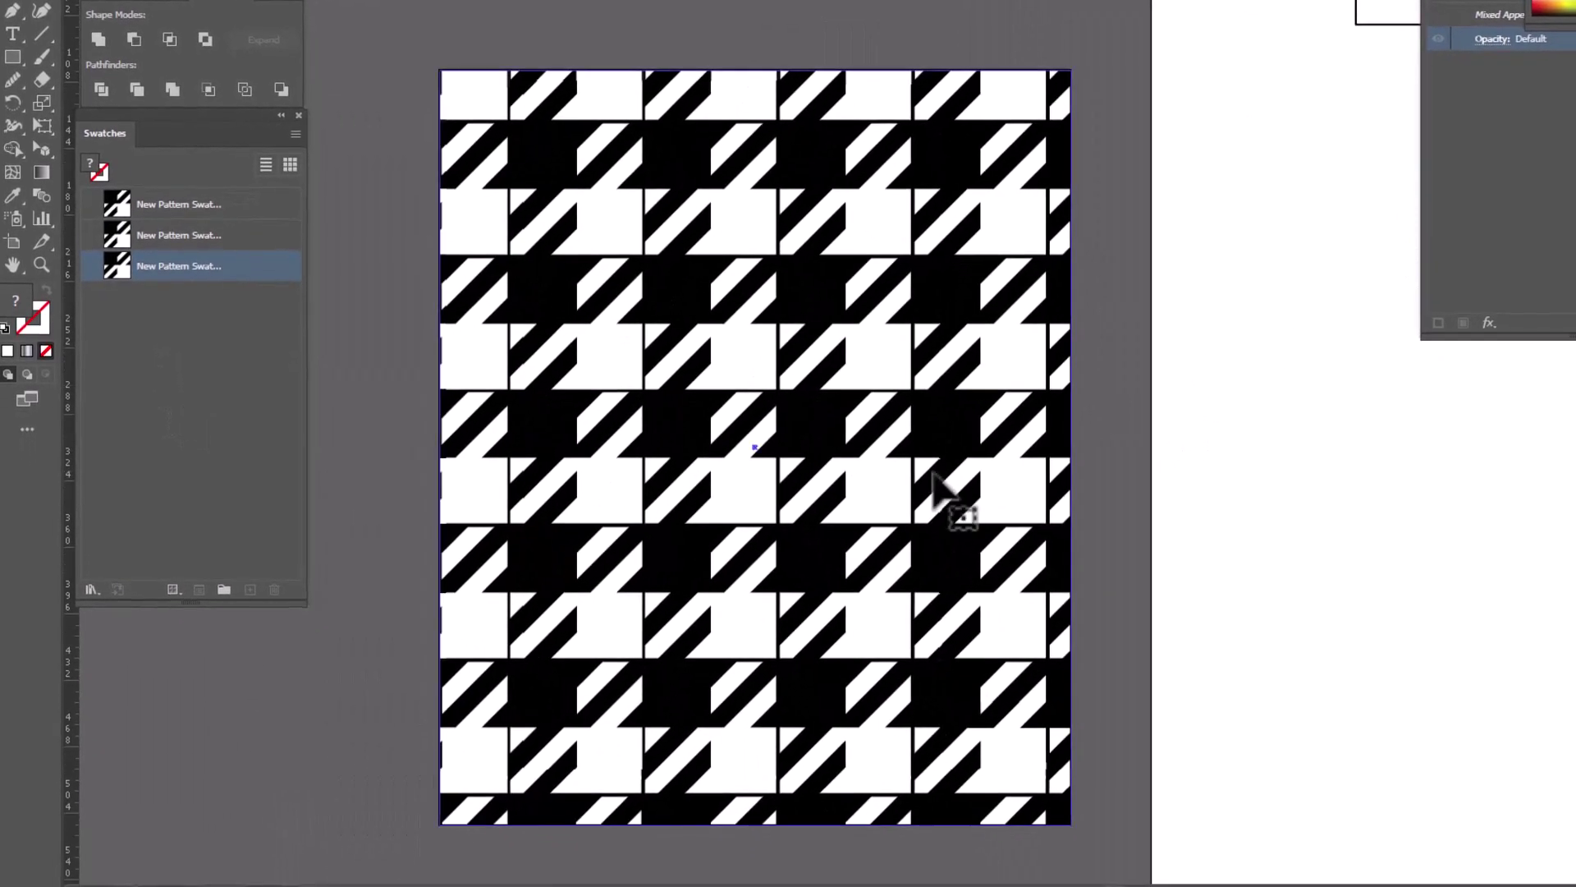
left_click(936, 505)
left_click(173, 271)
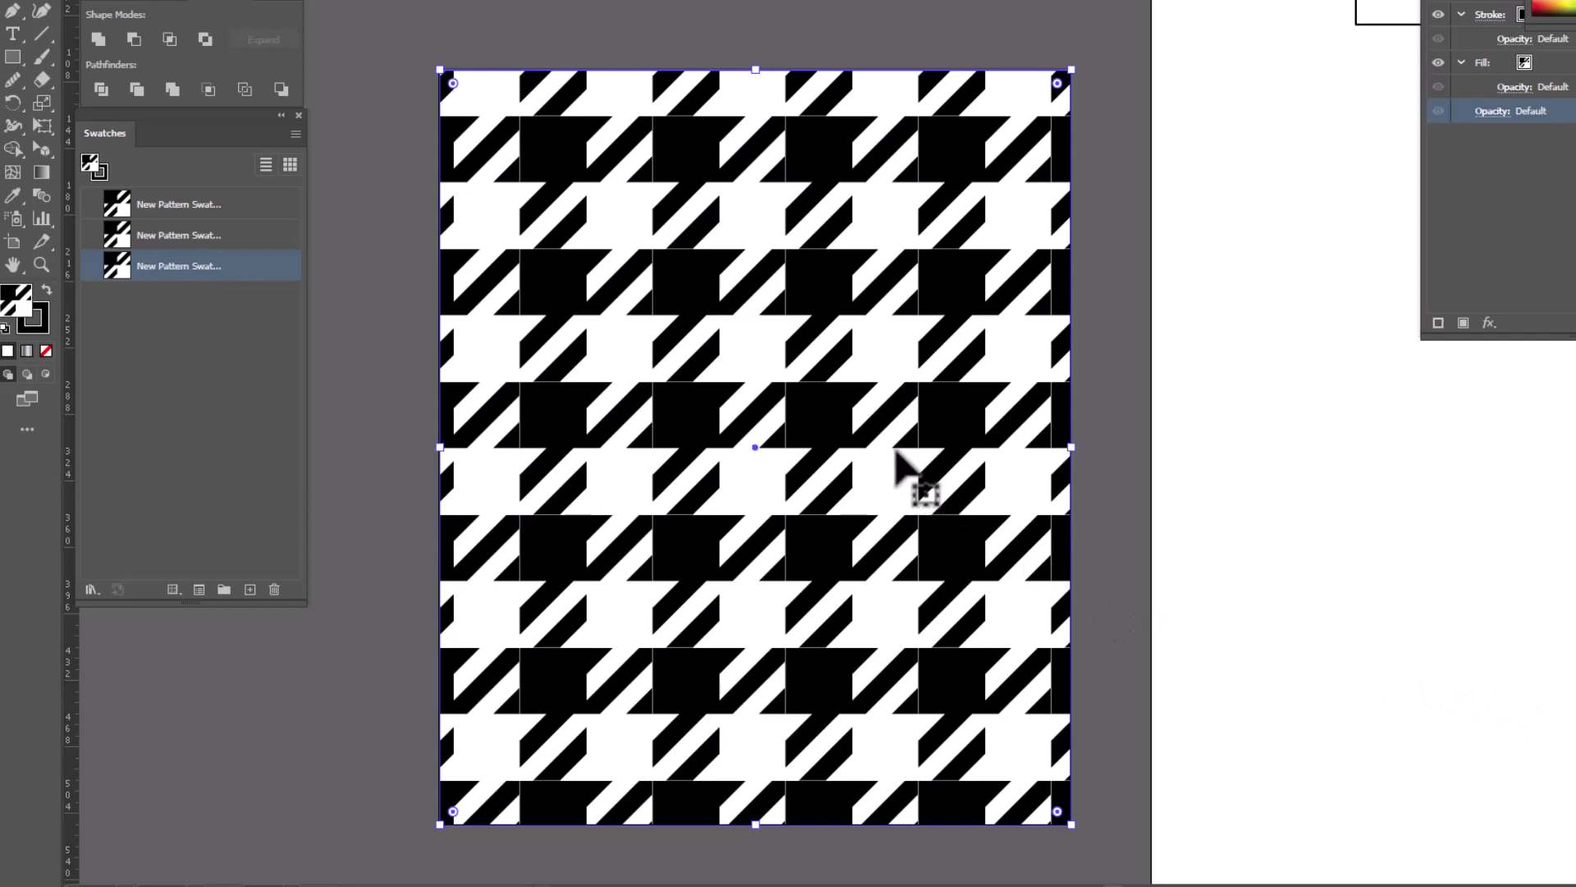
key("Delete")
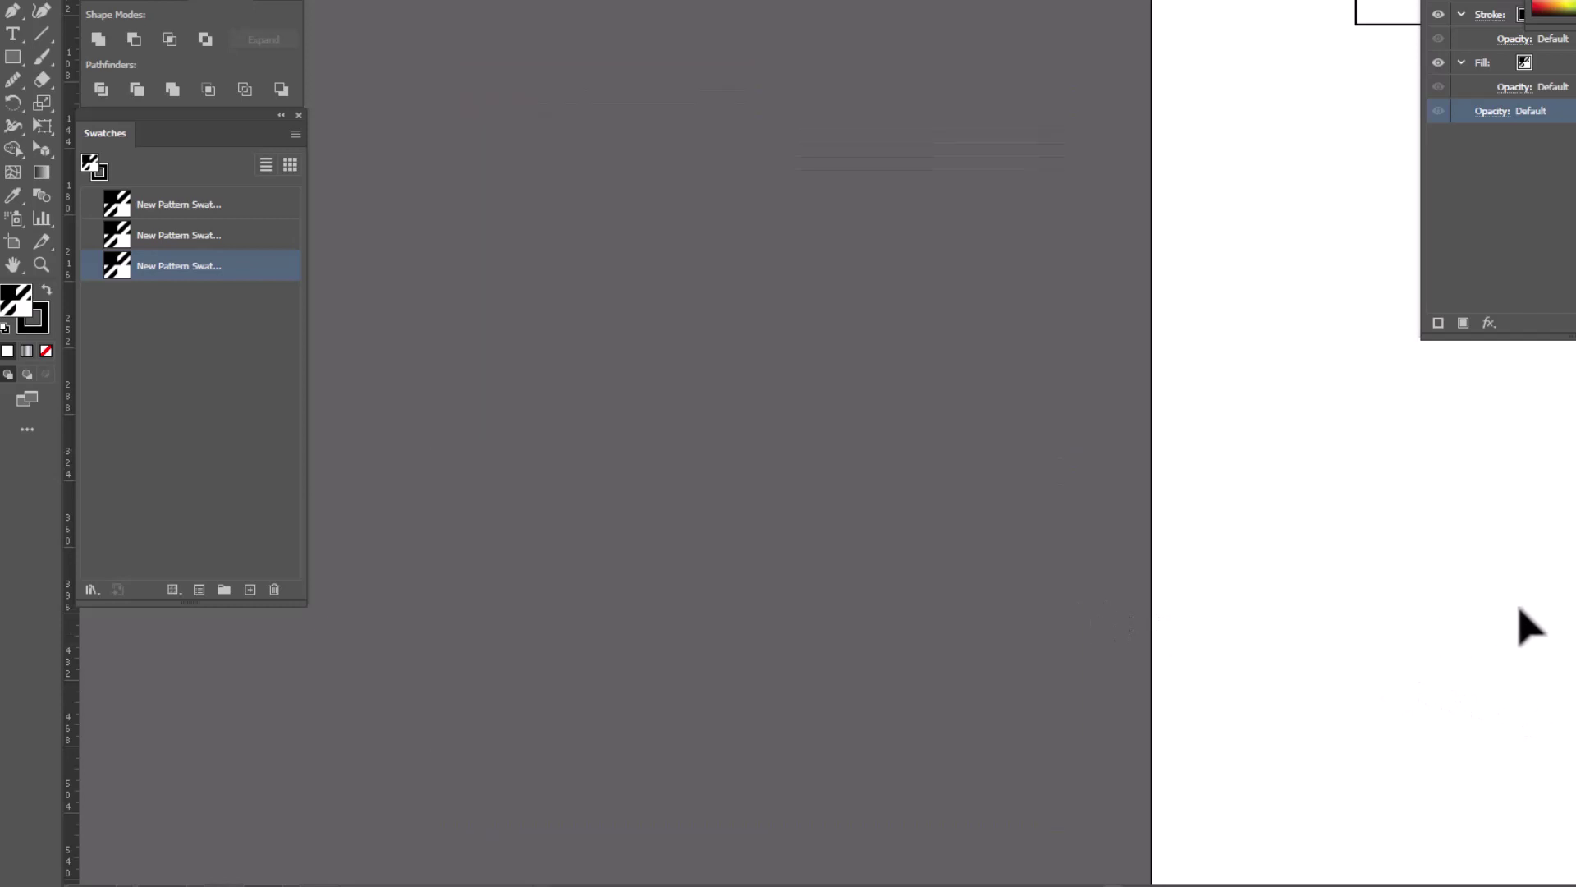
Group the tile's parts and place a copy directly to its right
mouse_move(1519, 608)
left_mouse_down()
mouse_move(1249, 658)
mouse_move(873, 623)
mouse_move(599, 637)
mouse_move(538, 688)
left_mouse_up()
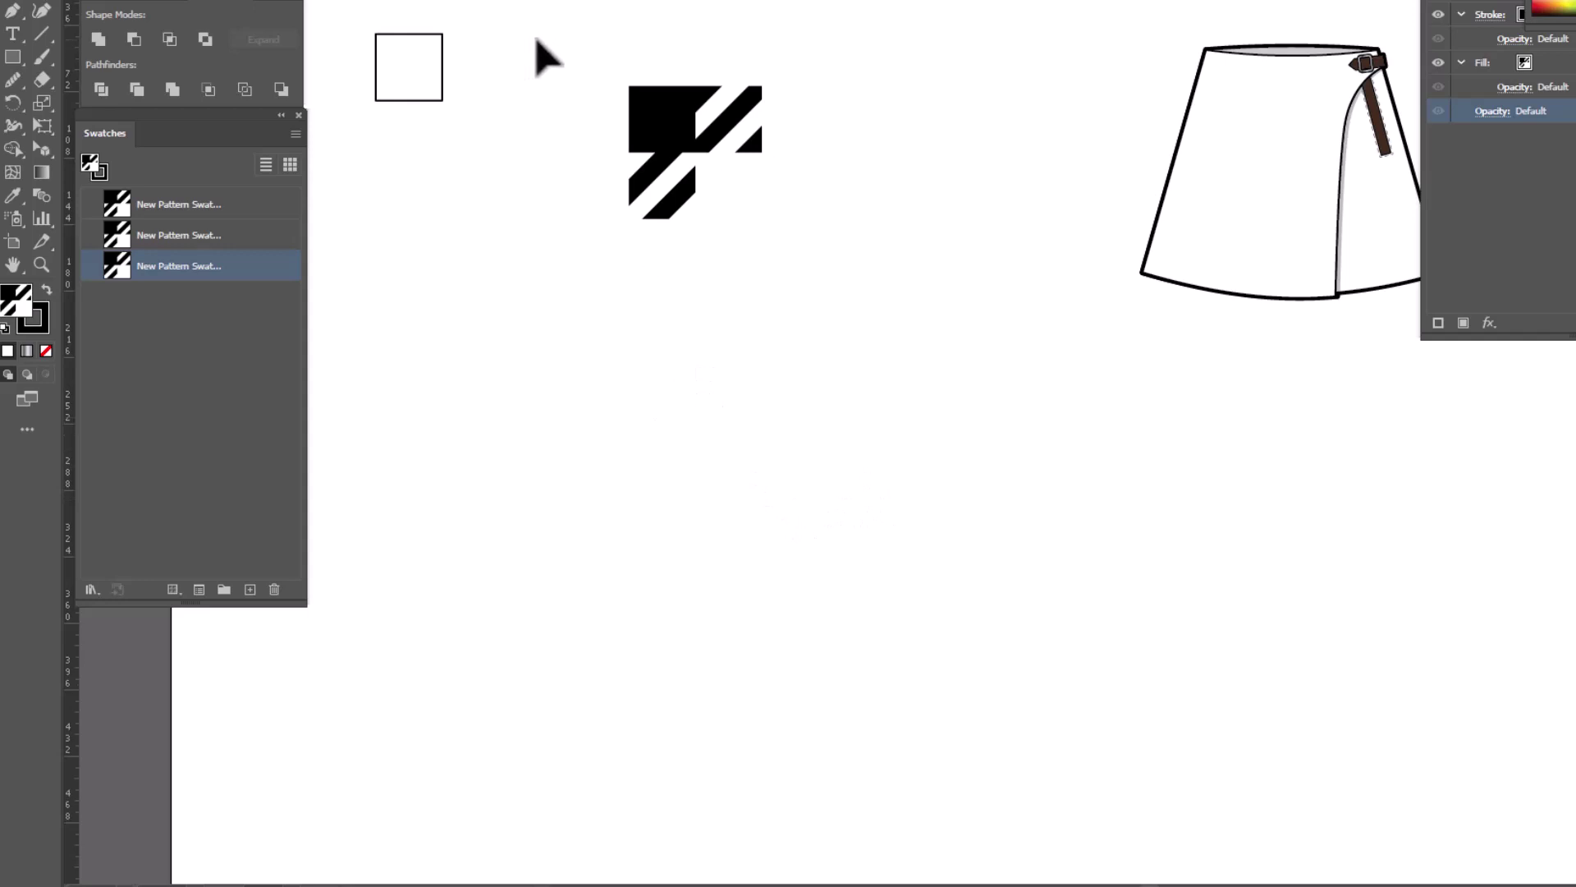
left_click_drag(546, 57, 813, 254)
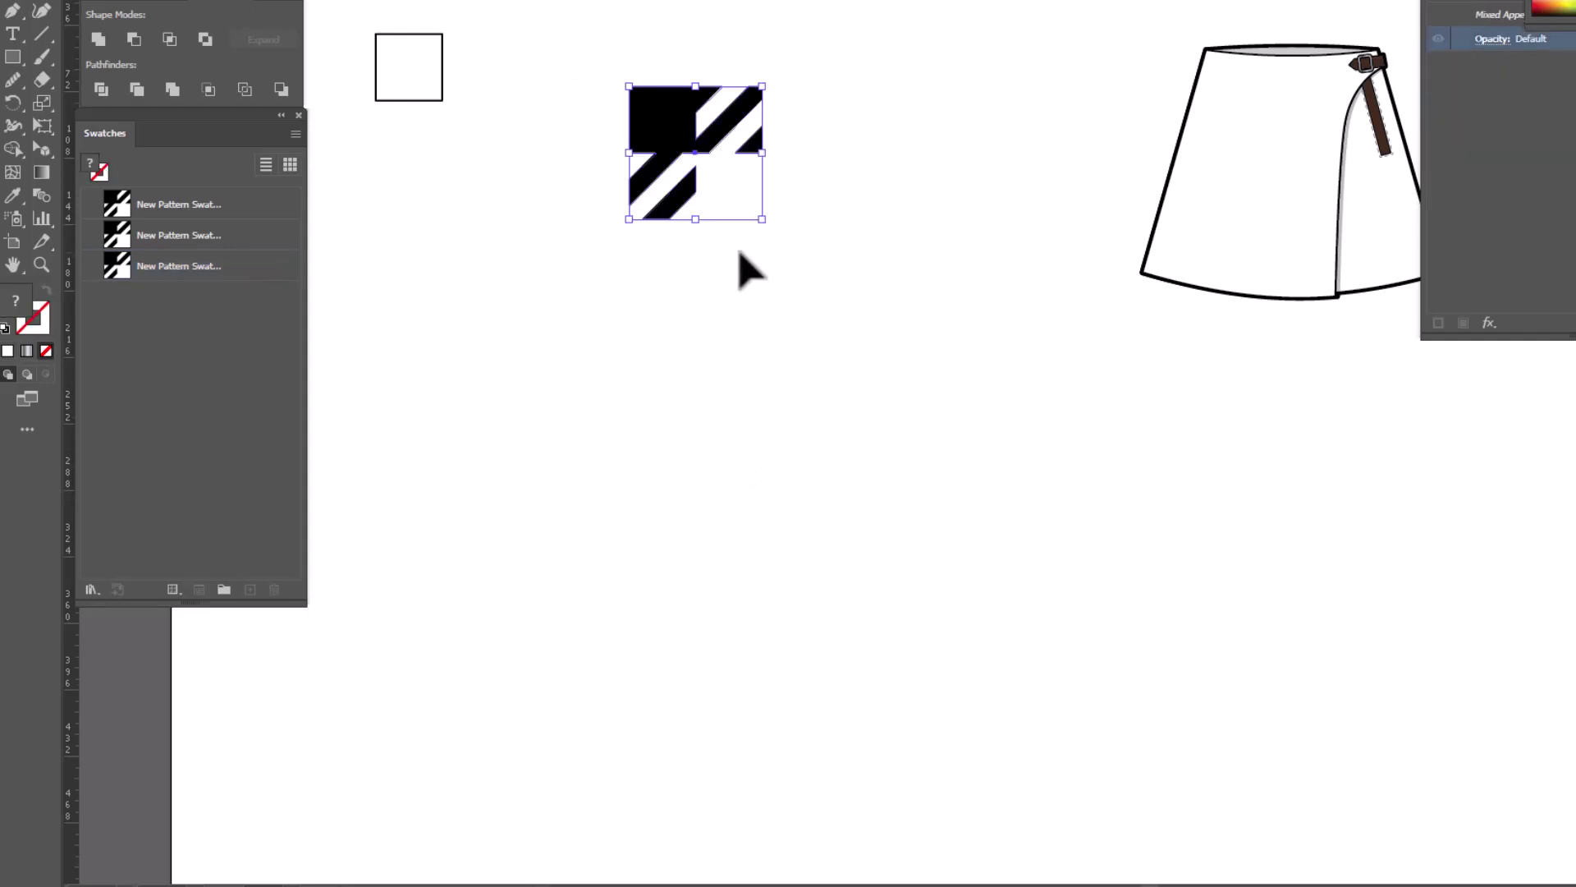
right_click(829, 161)
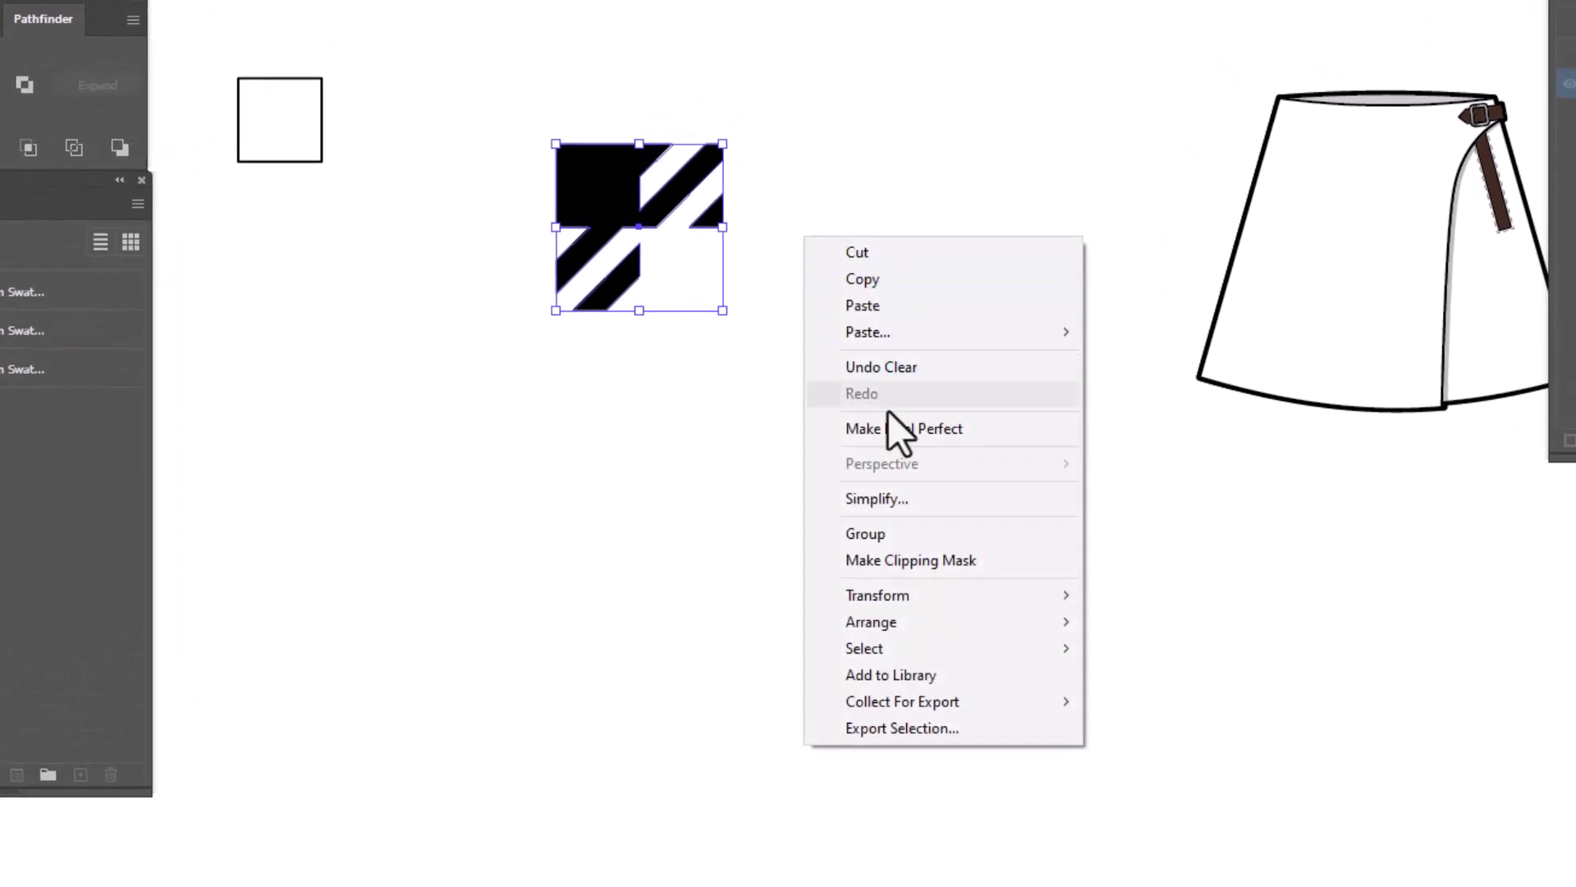
left_click(880, 535)
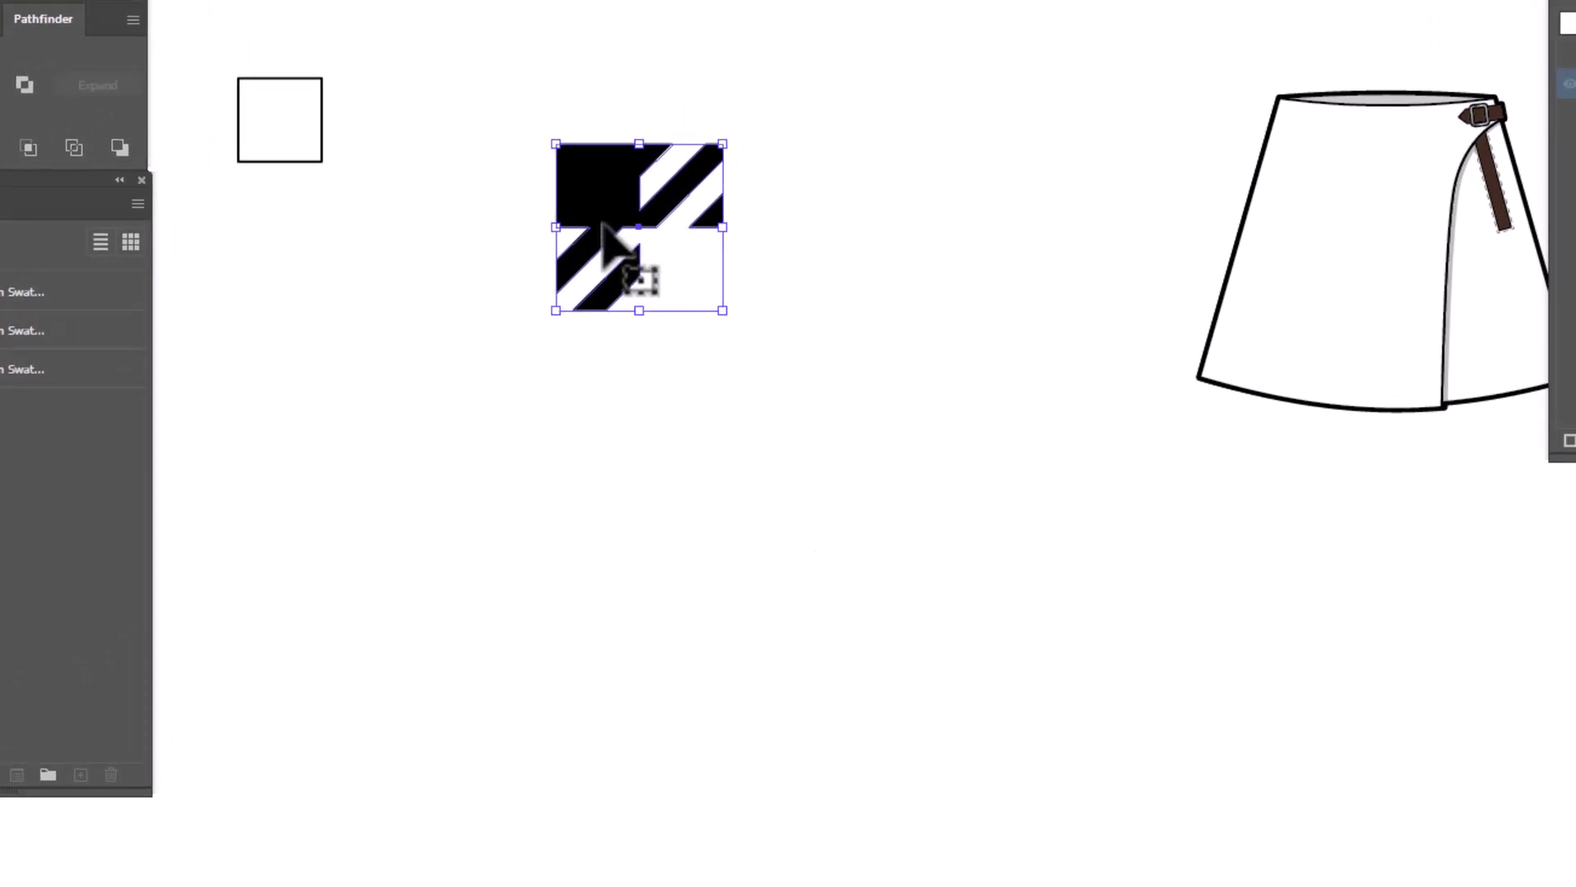
left_click_drag(605, 238, 777, 230)
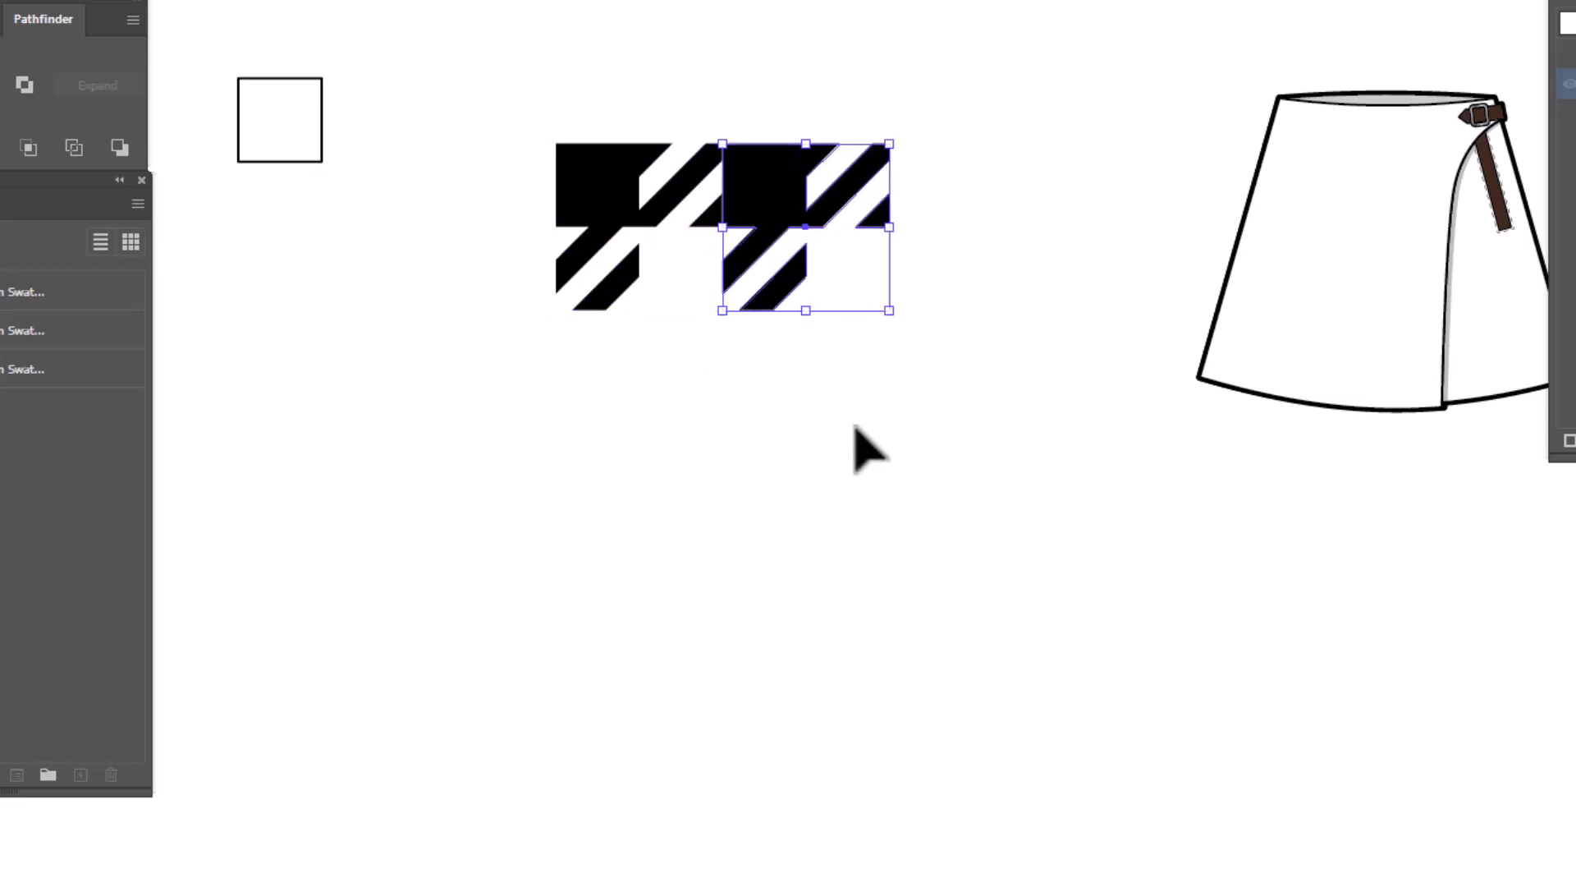
left_click(825, 548)
Copy both tiles down into a second row and group all four into one
mouse_move(637, 67)
left_mouse_down()
mouse_move(655, 115)
mouse_move(809, 239)
mouse_move(825, 206)
mouse_move(784, 210)
mouse_move(784, 359)
left_mouse_up()
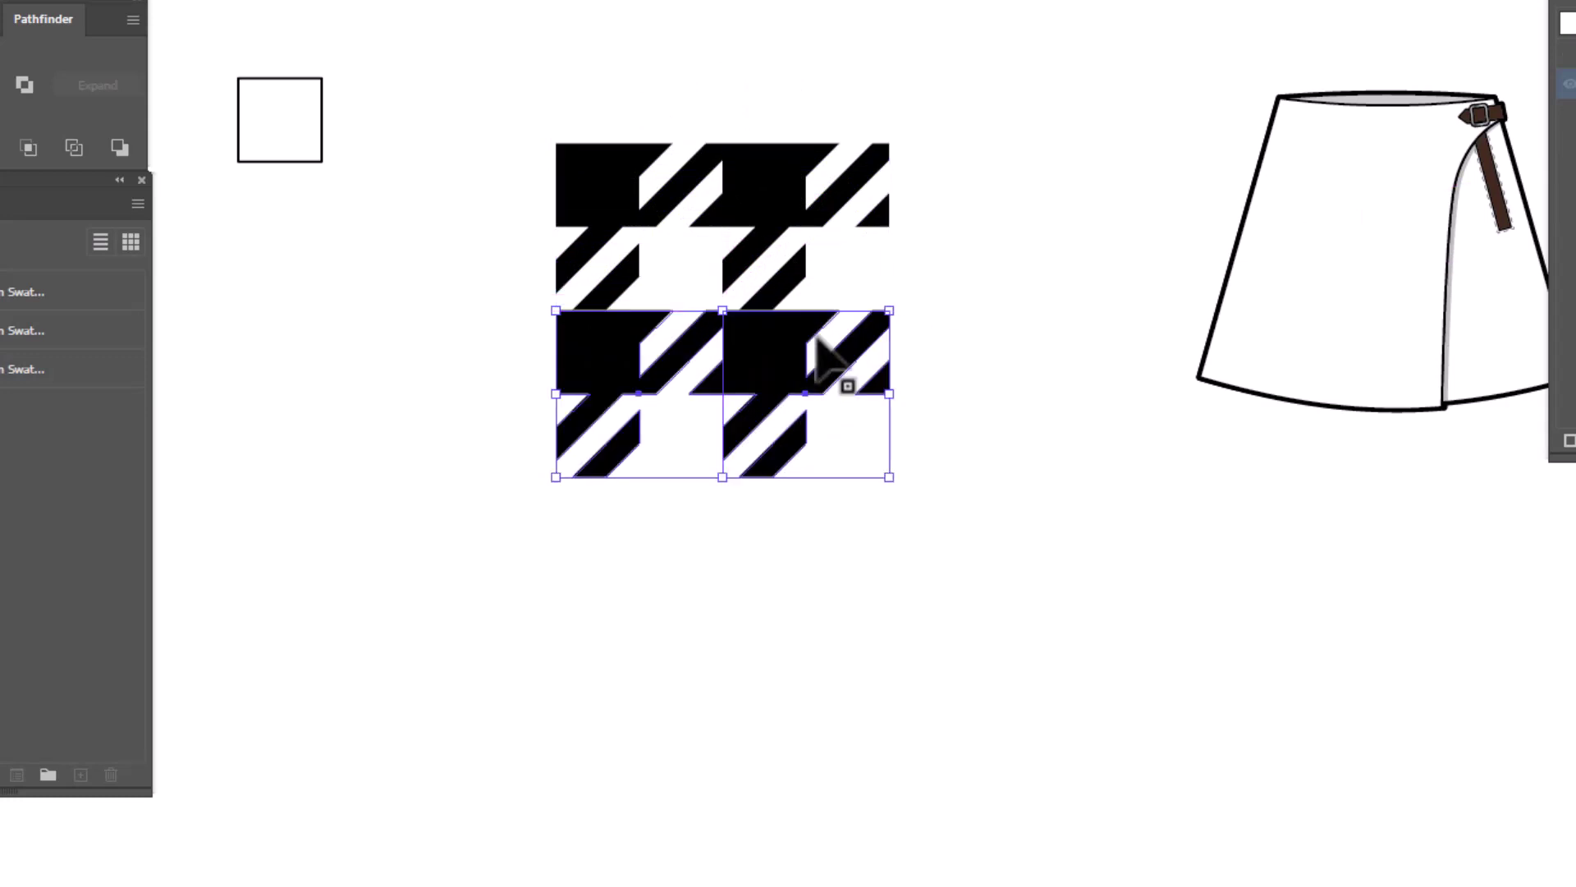
left_click(996, 324)
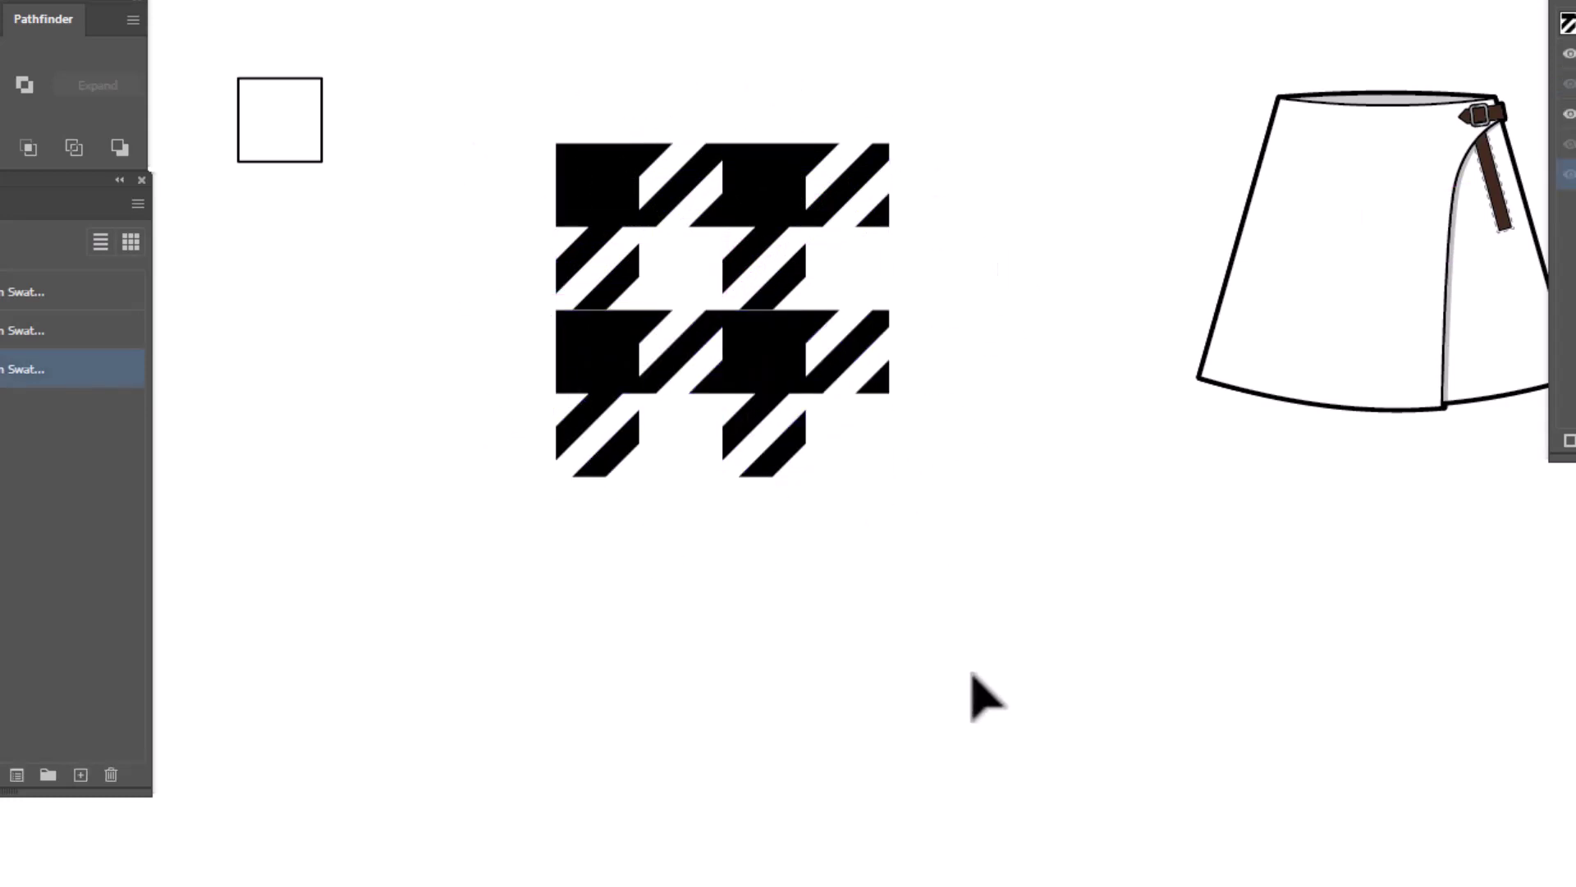
left_click_drag(495, 86, 936, 563)
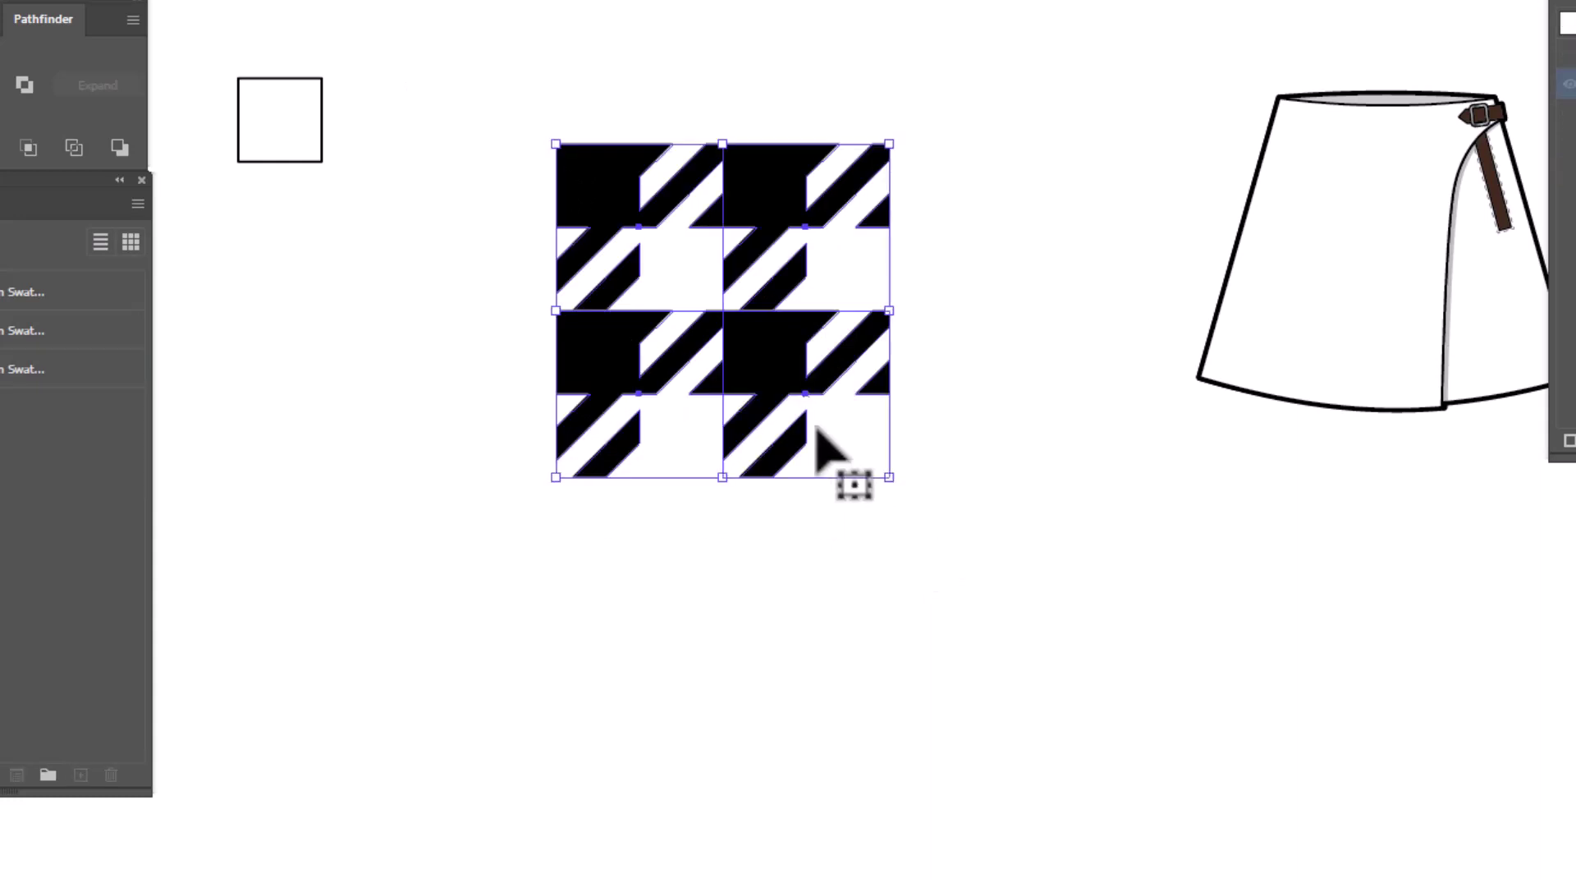
right_click(688, 309)
left_click(762, 601)
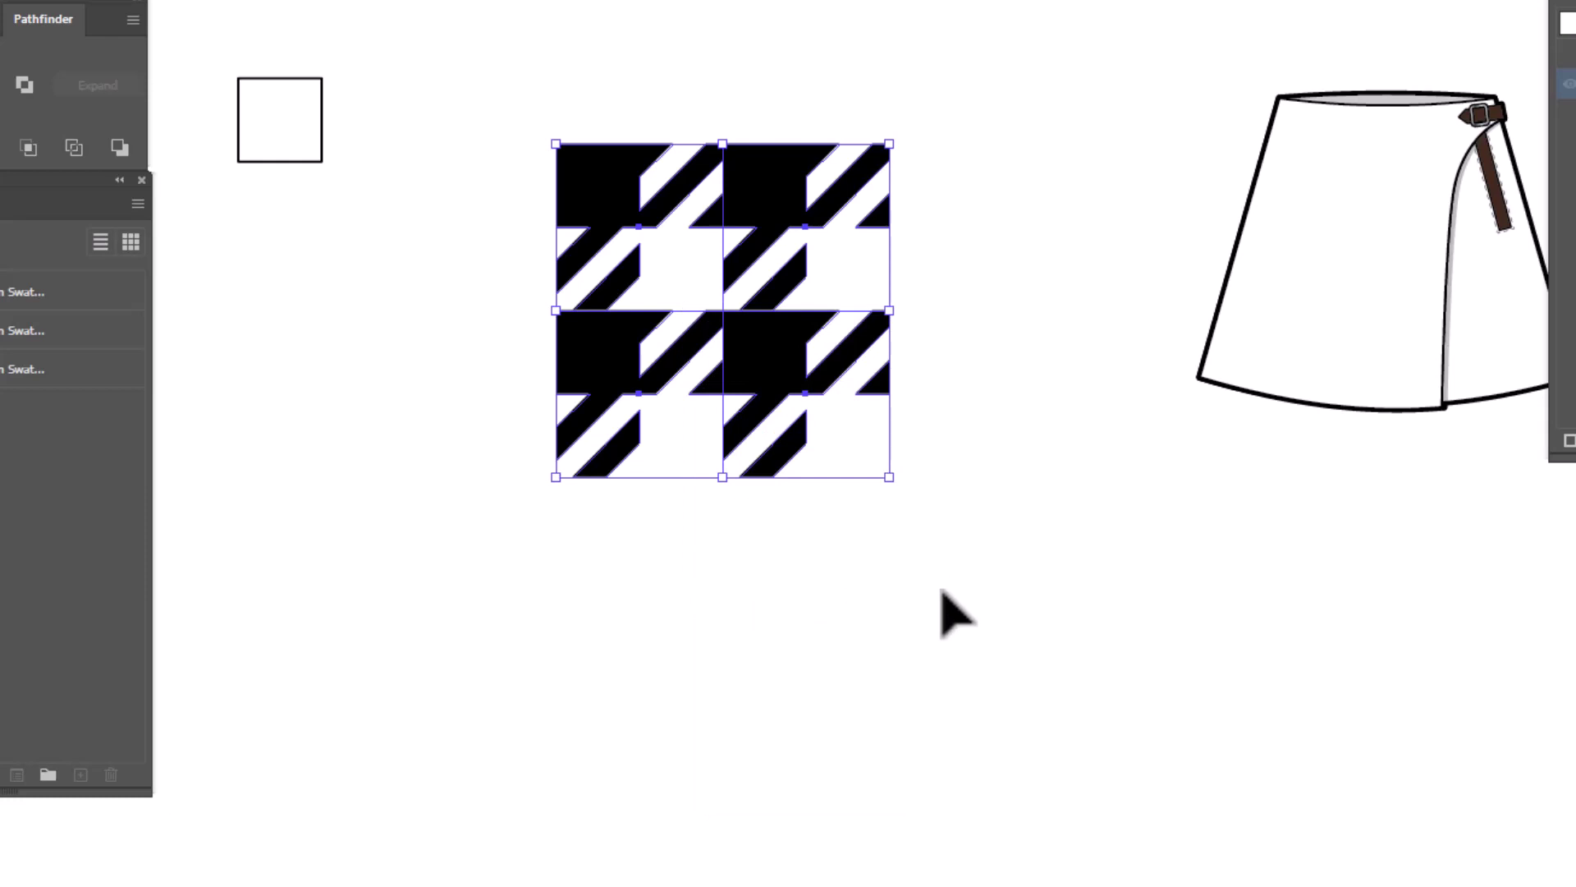
Apply Stained Glass (cell size 9, border 1) to the four tiles, then move the small square down beside them
left_click(134, 8)
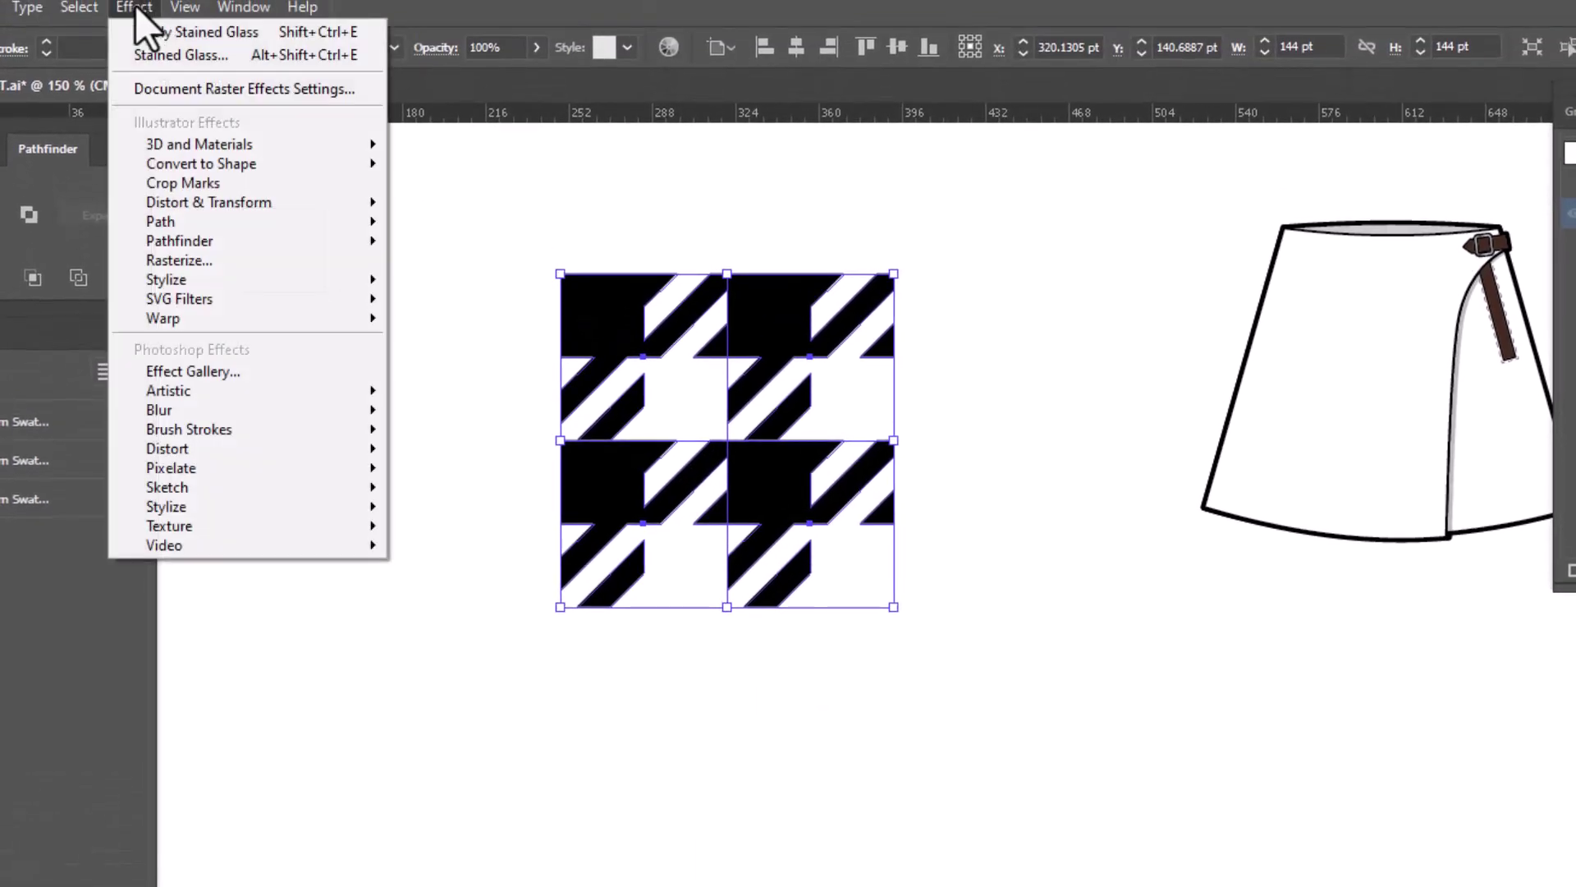
mouse_move(304, 530)
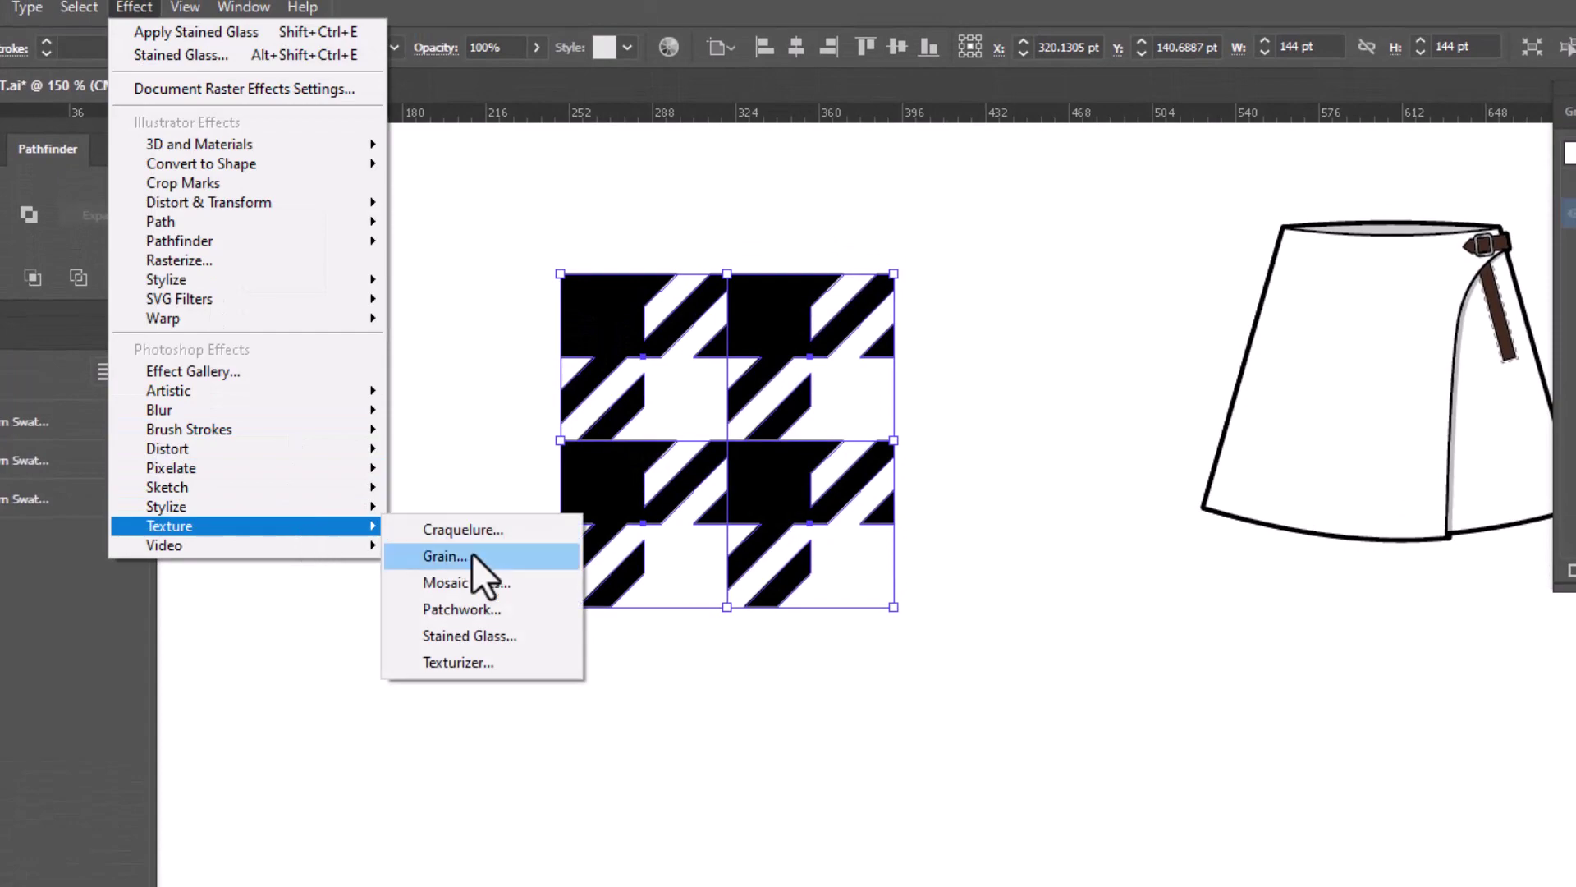
left_click(484, 635)
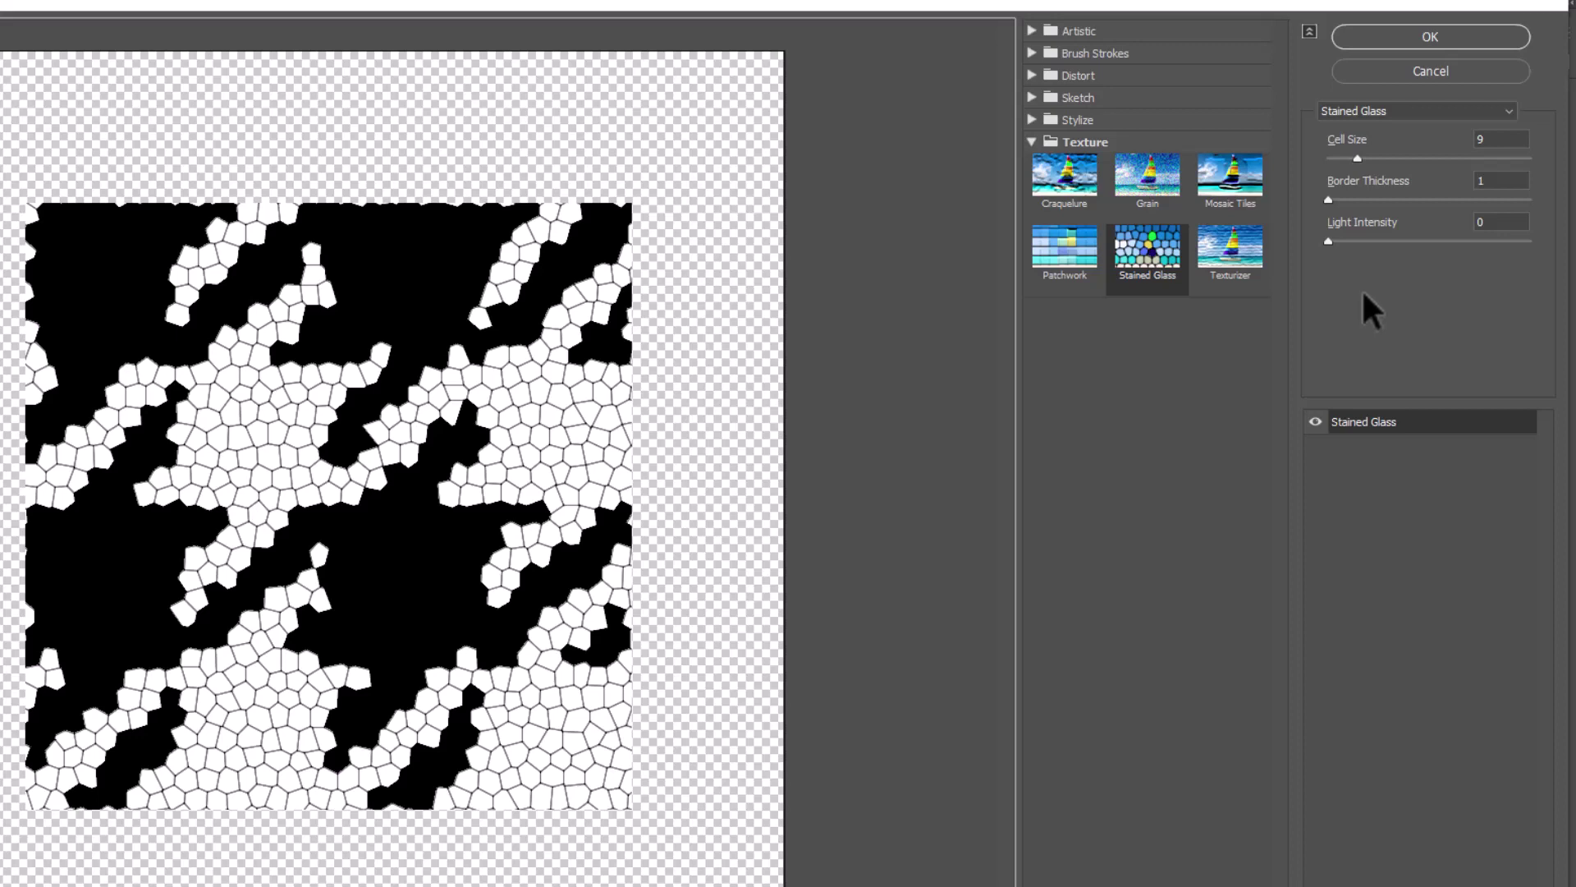
mouse_move(1331, 239)
left_mouse_down()
mouse_move(1485, 236)
mouse_move(1317, 245)
left_mouse_up()
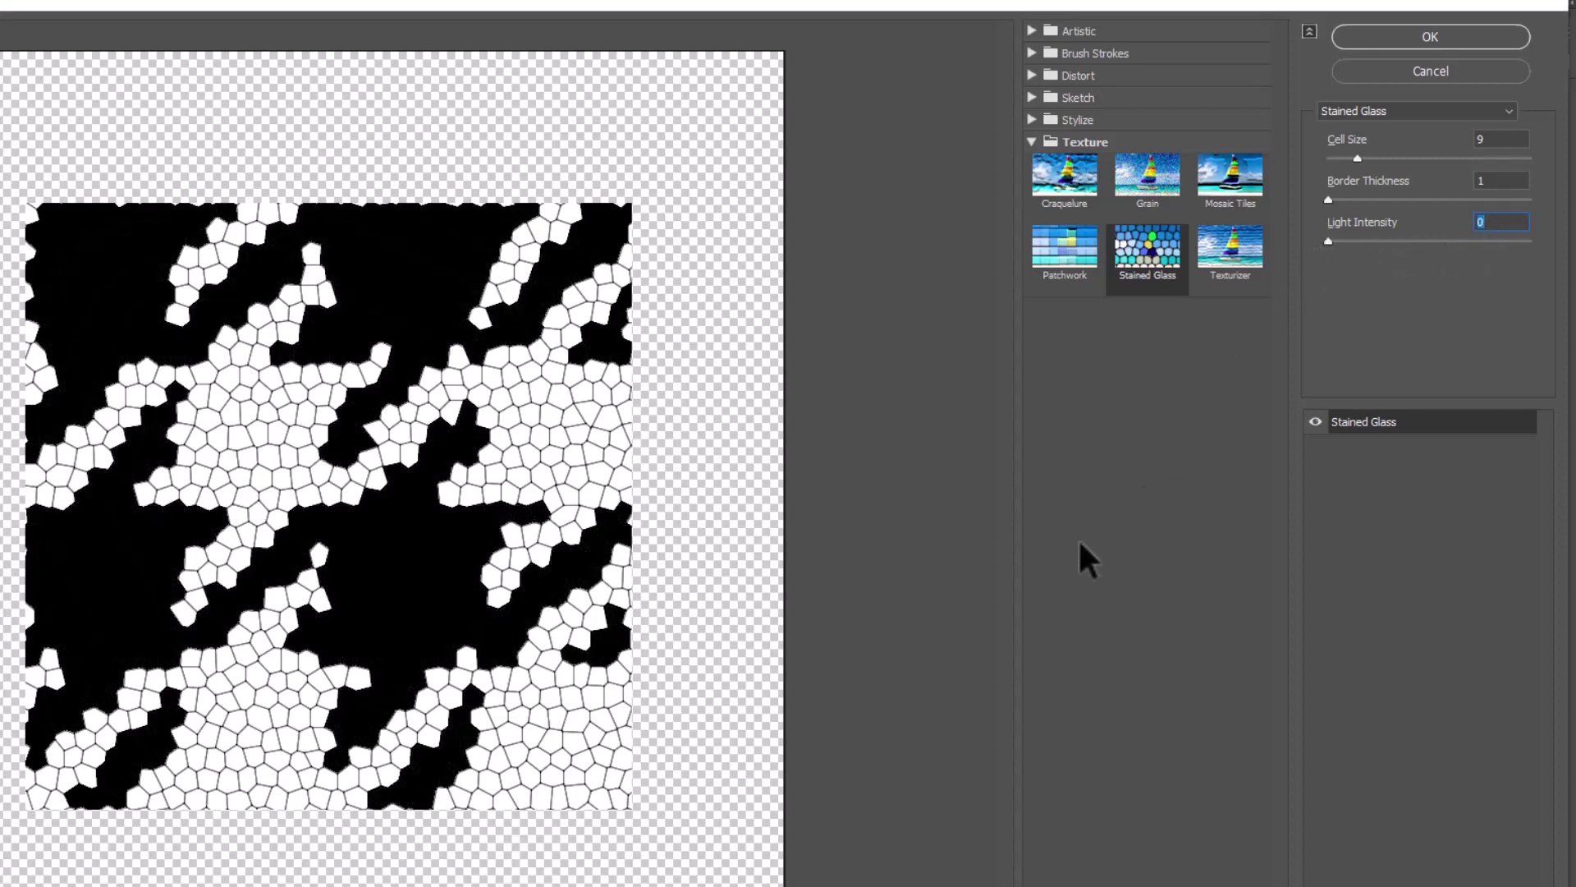
left_click(1390, 37)
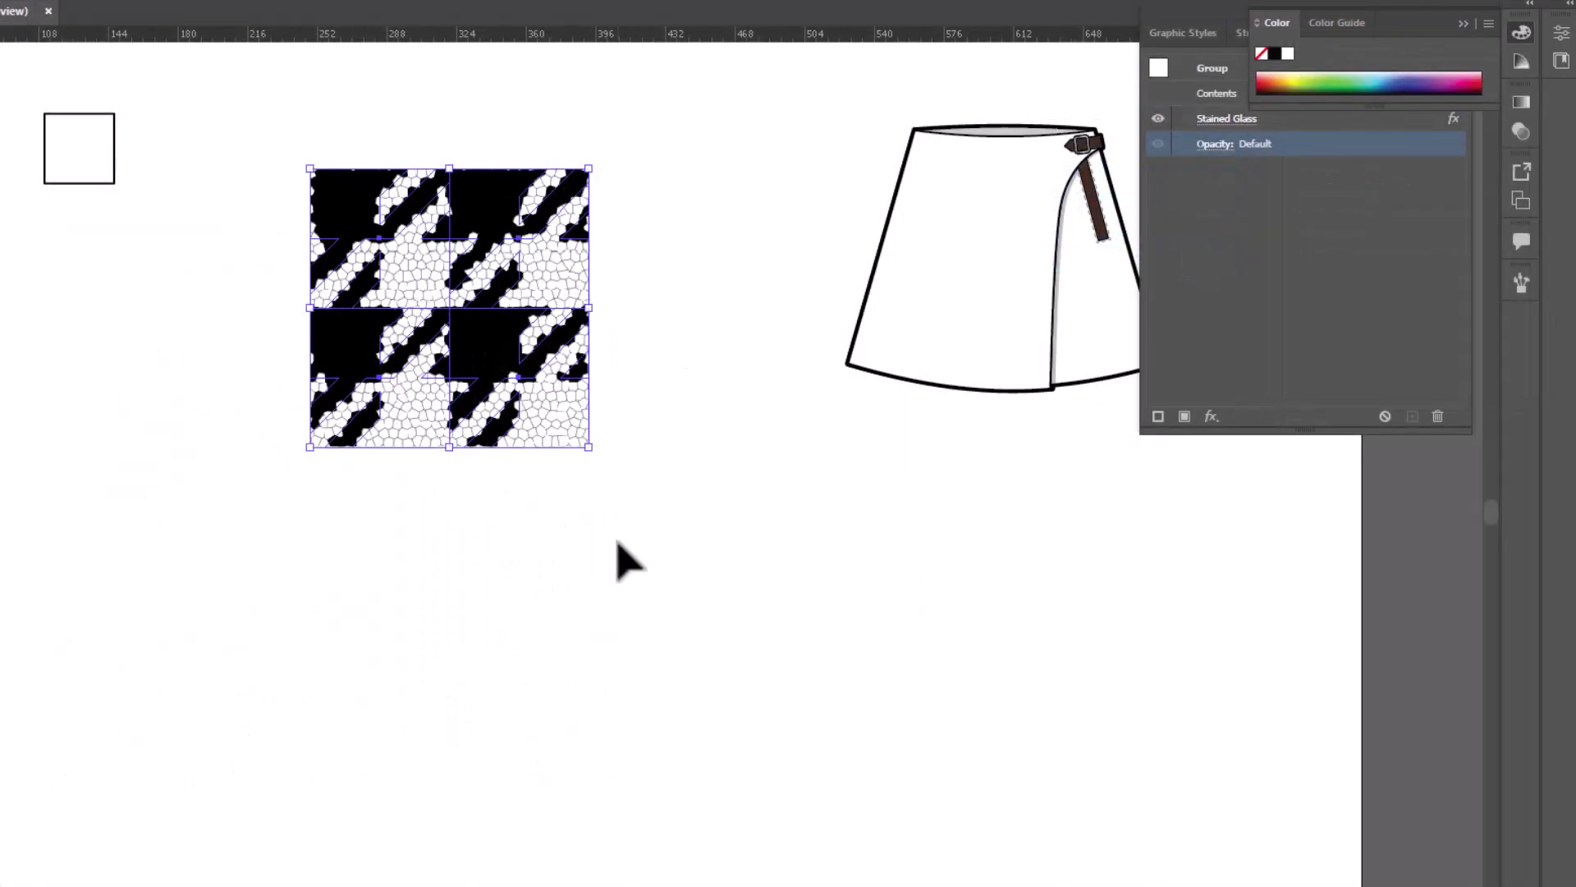
left_click(610, 543)
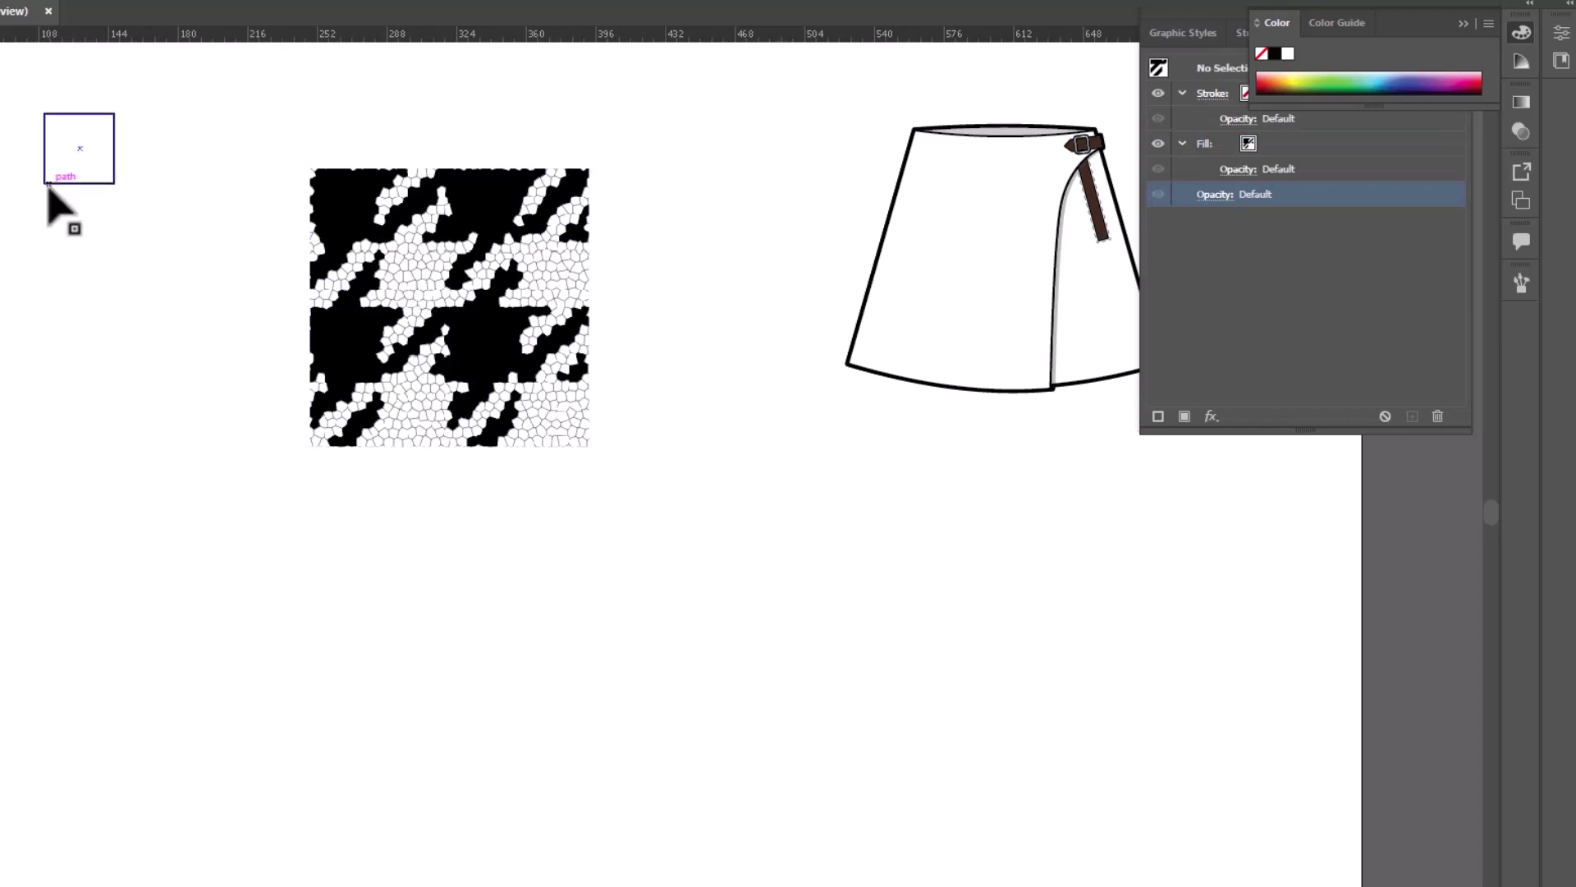
left_click_drag(48, 186, 102, 353)
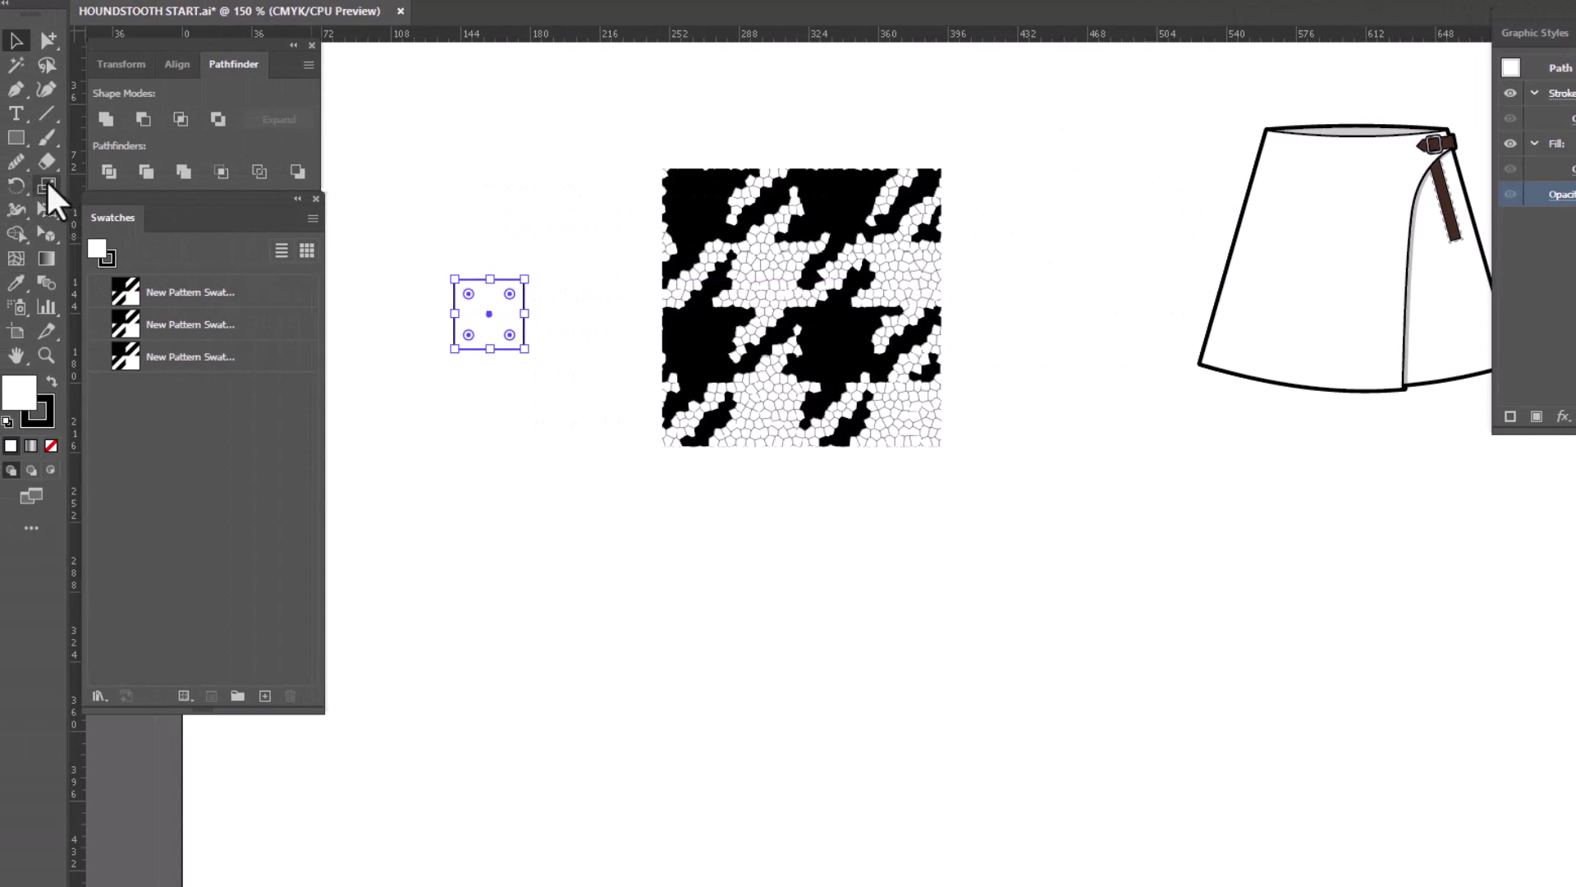
Scale the small square to 200% and remove its fill and stroke
double_click(47, 185)
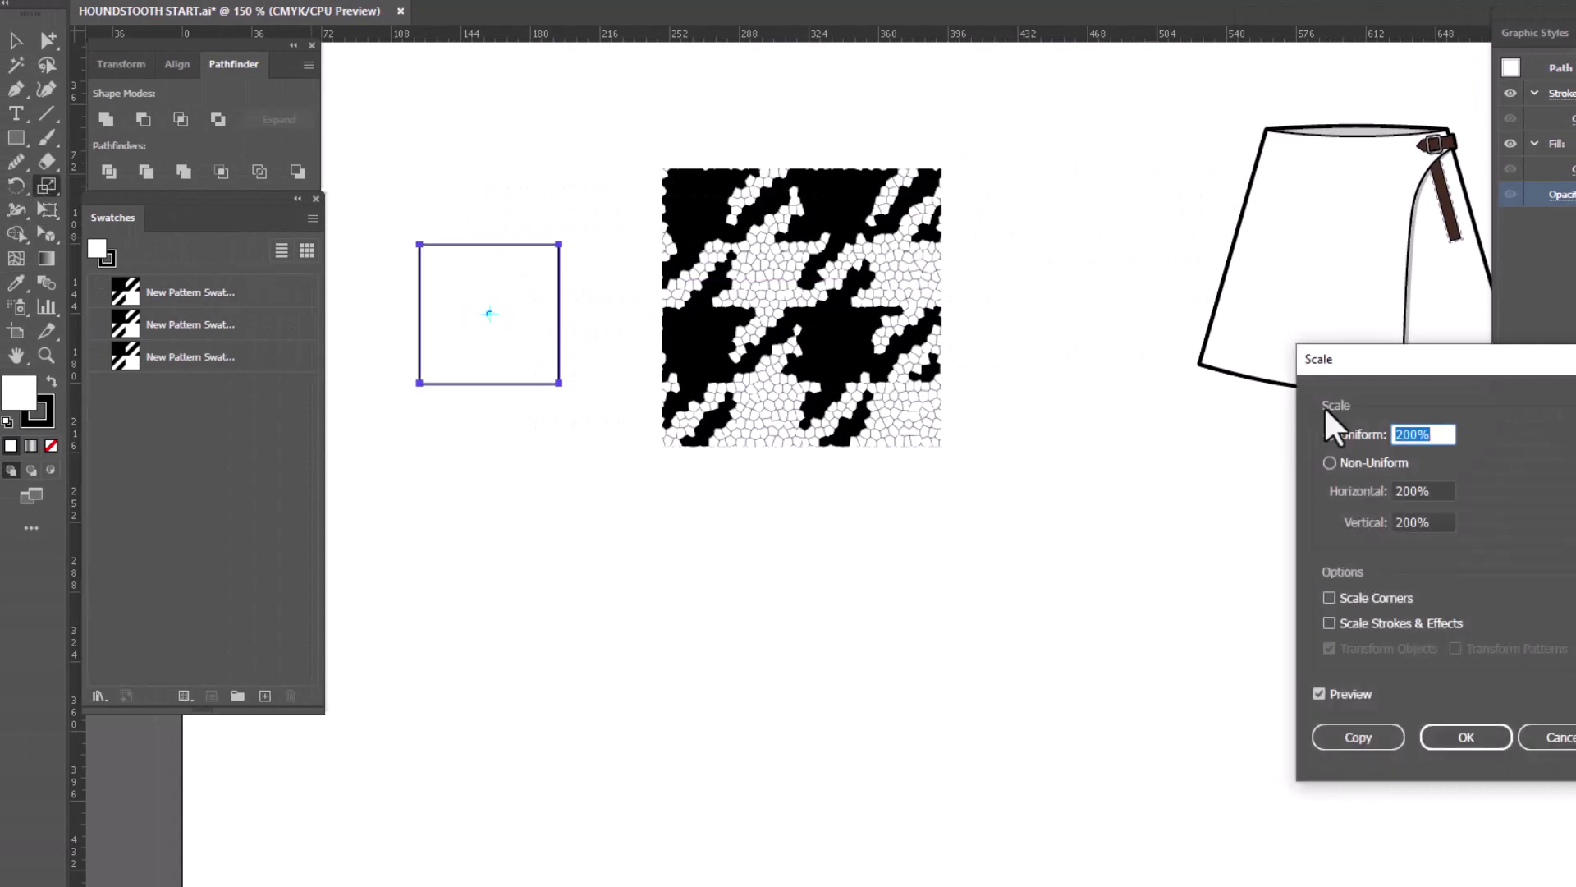
left_click_drag(1333, 362, 678, 141)
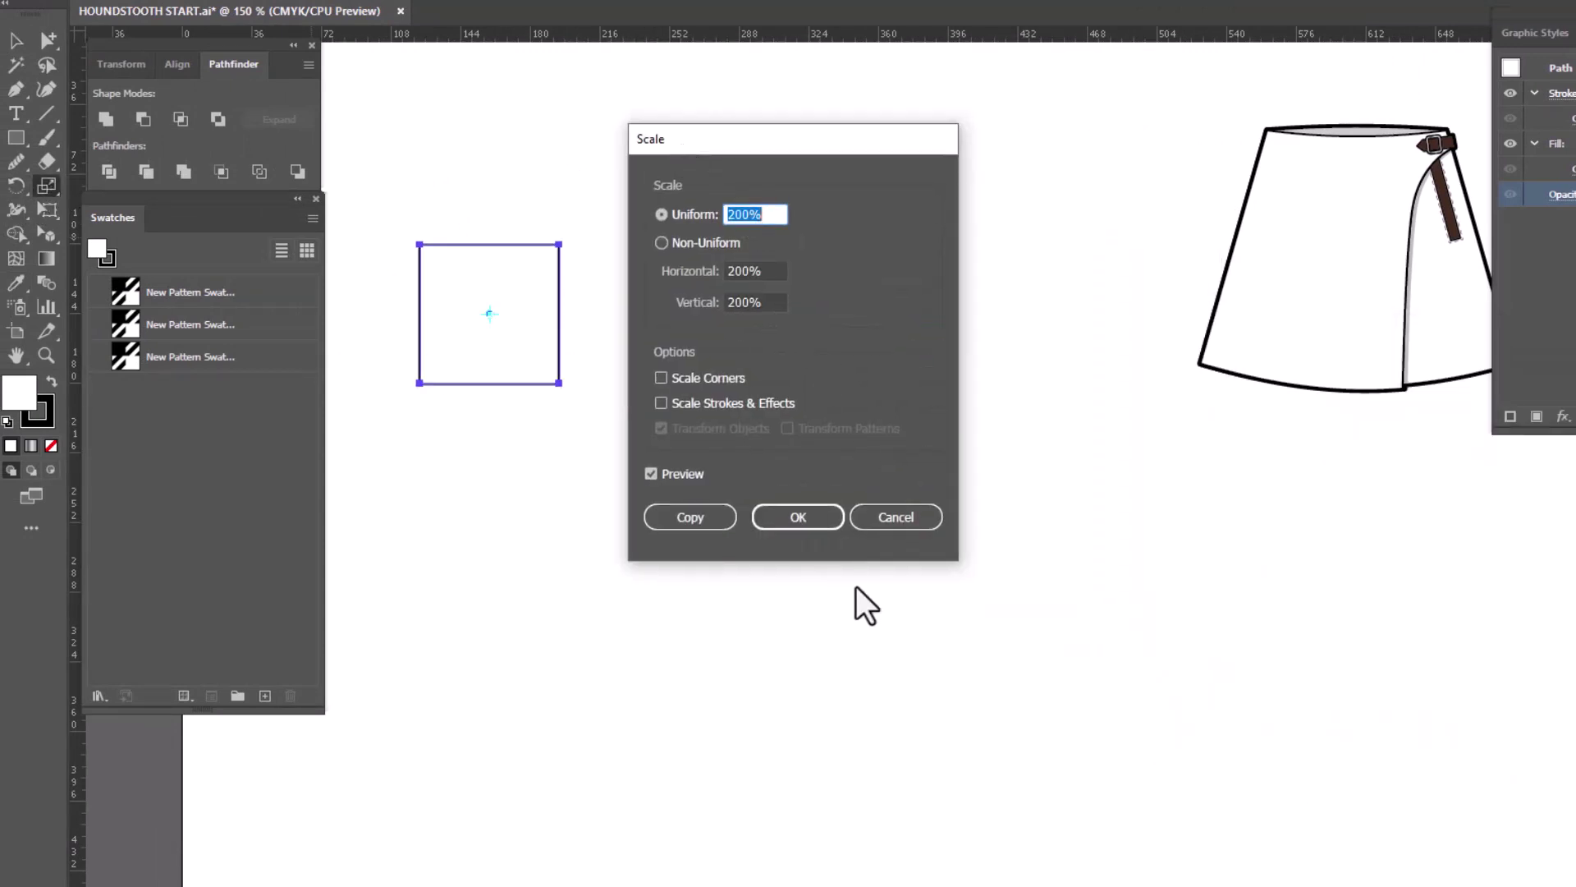
left_click(759, 519)
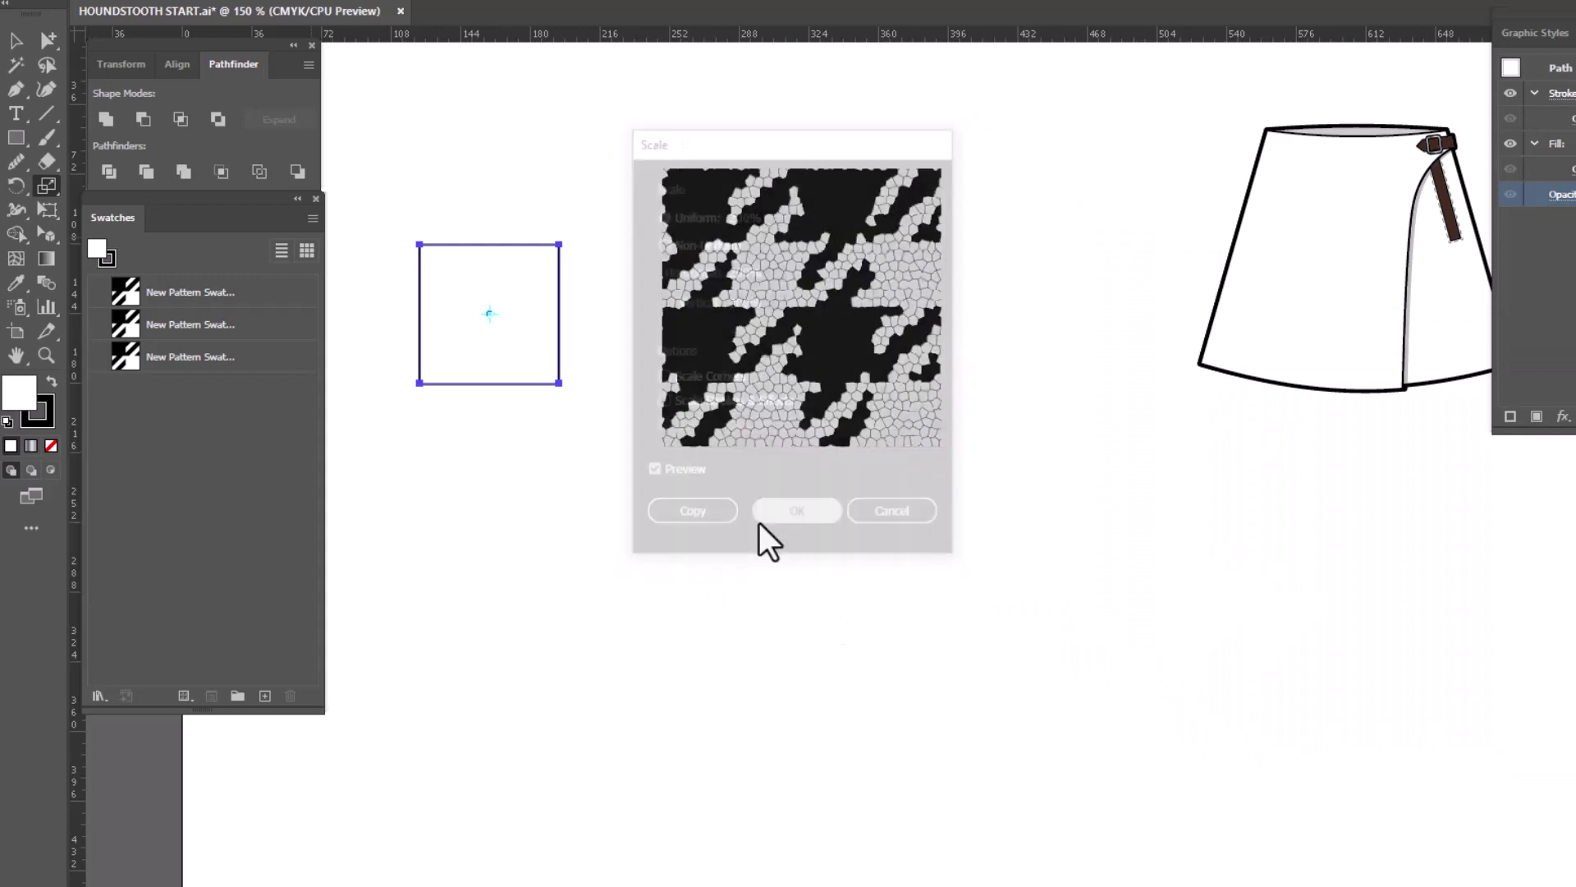
left_click(50, 446)
left_click(46, 422)
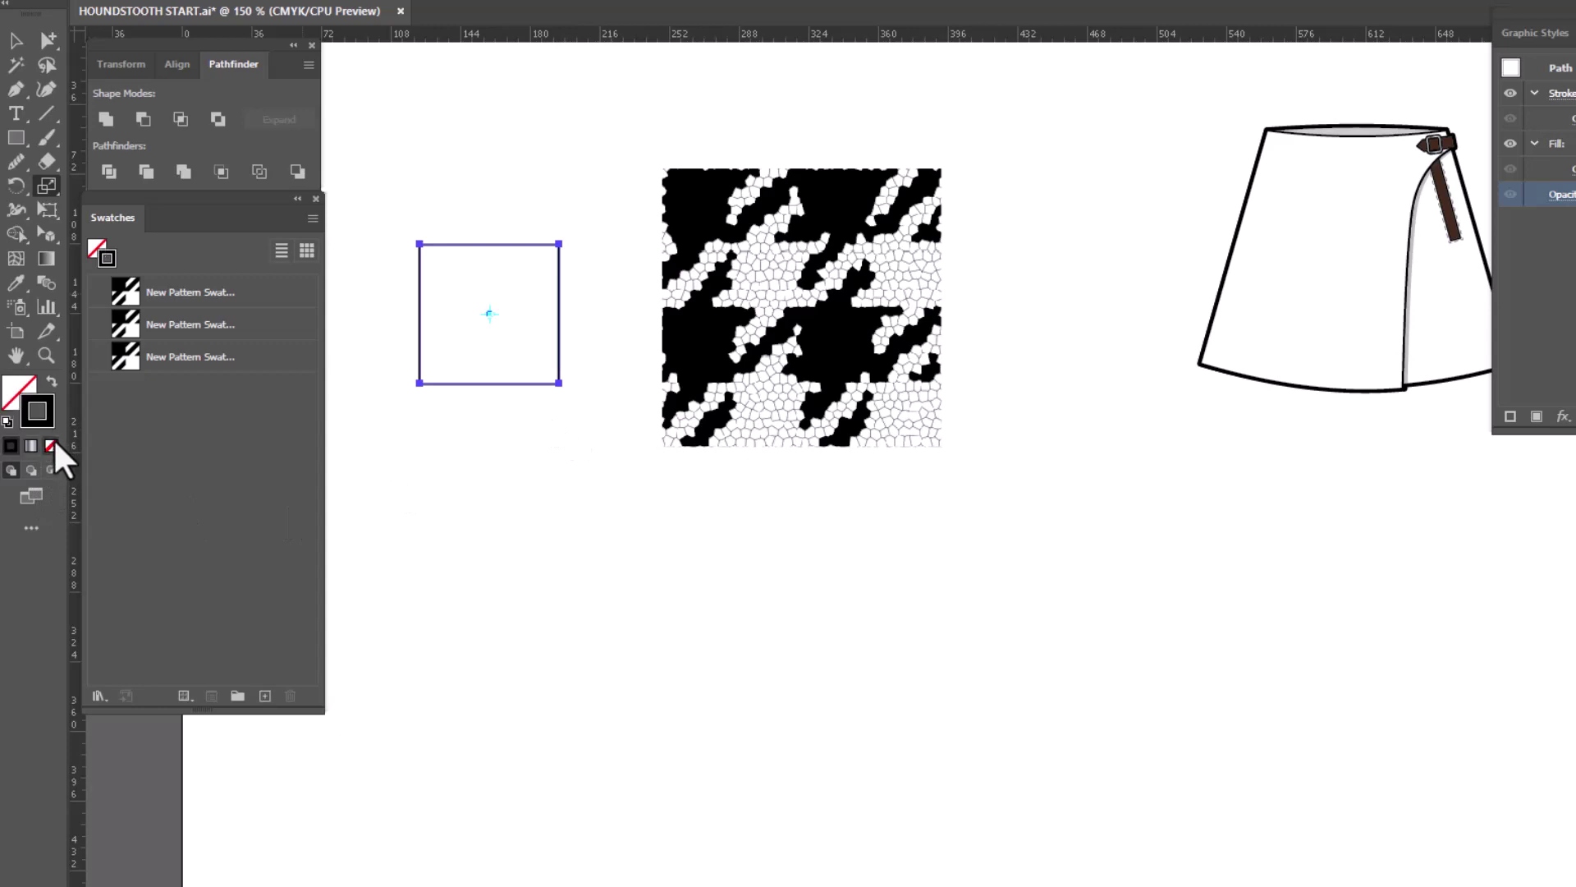
left_click(50, 443)
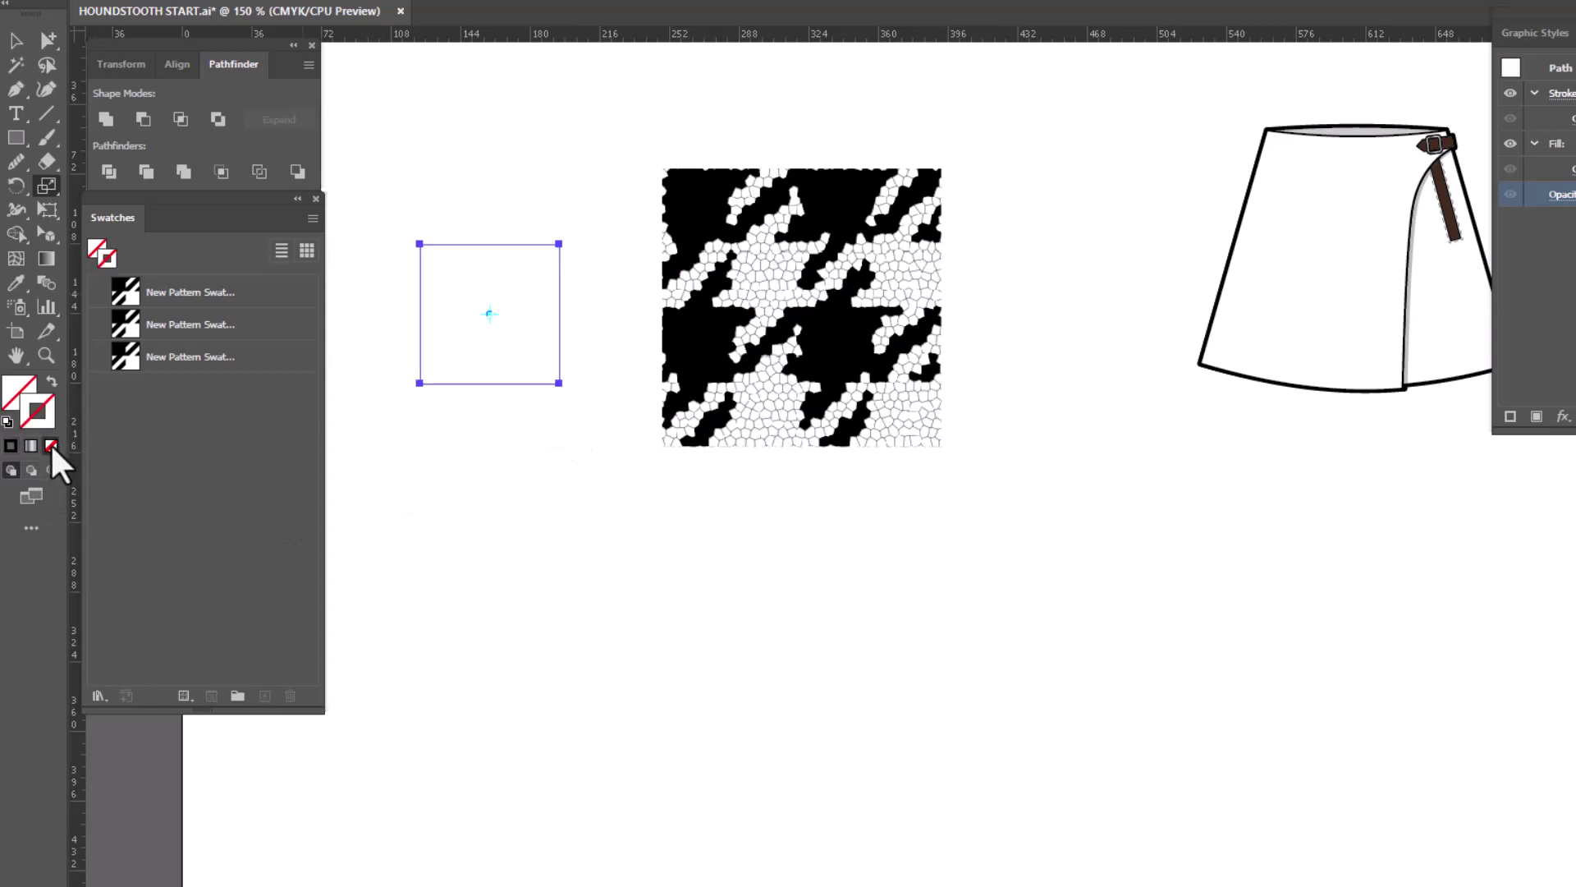
Move the empty square onto the houndstooth tiles and send it to back
left_click(18, 37)
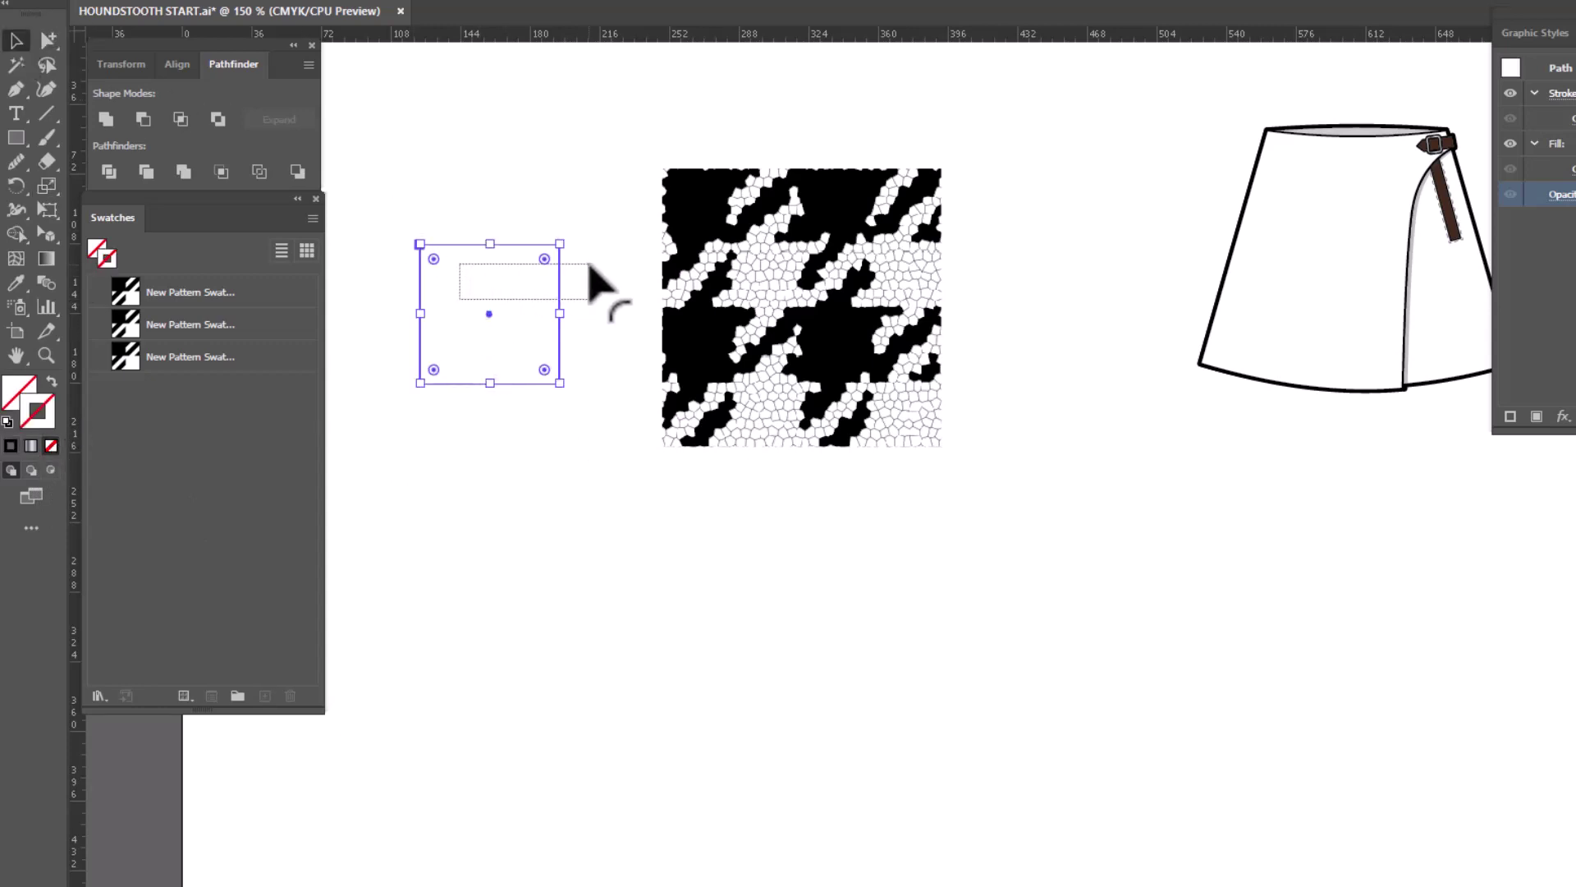
left_click(563, 313)
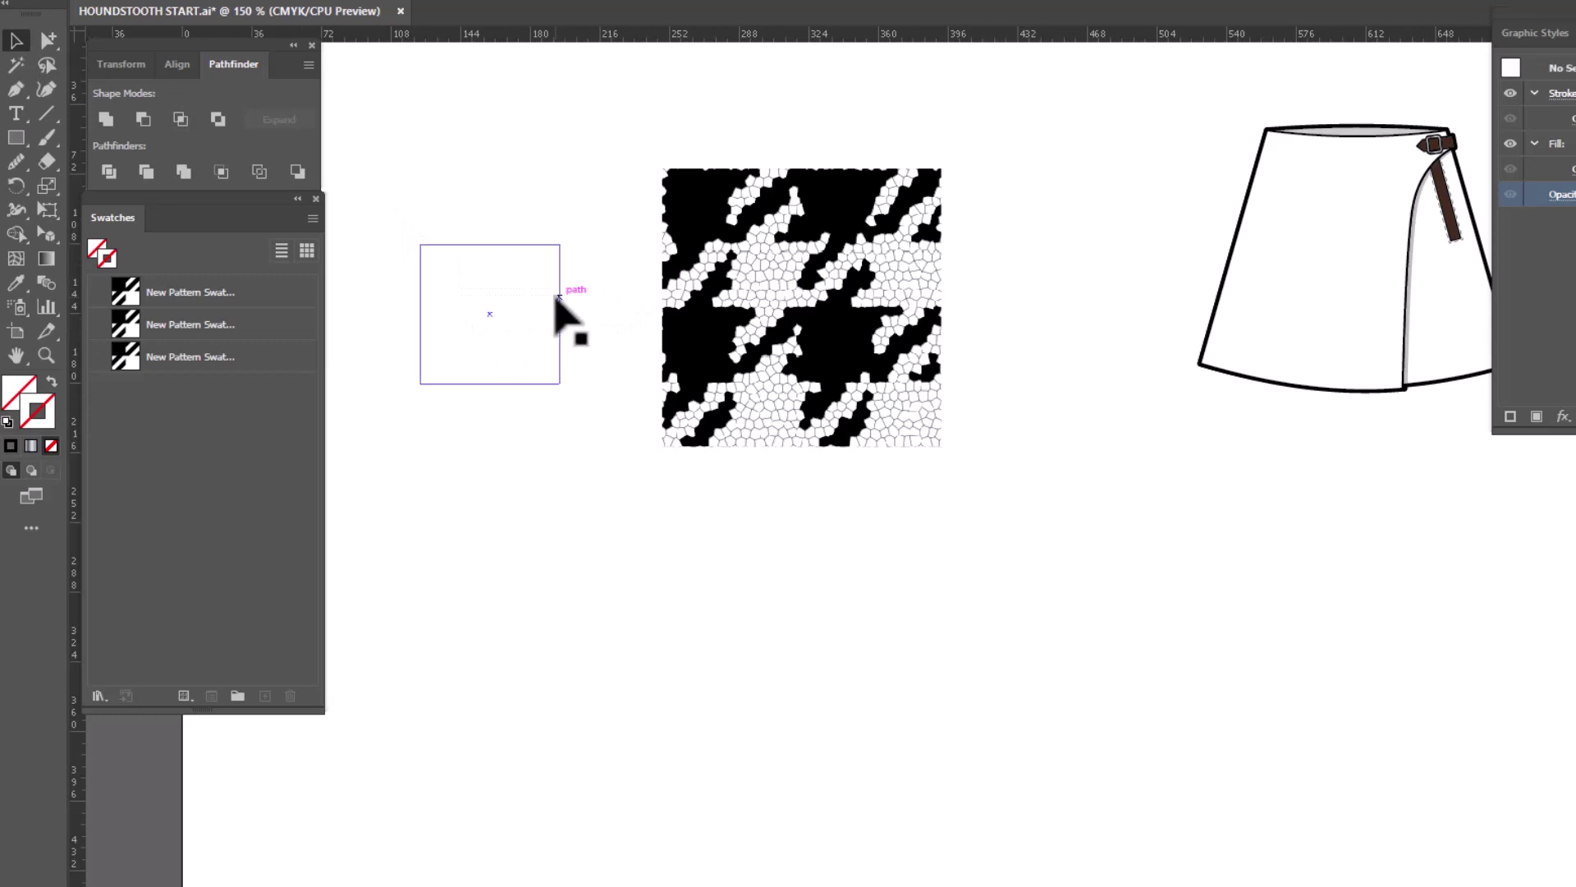
left_click_drag(561, 316, 898, 315)
right_click(1014, 267)
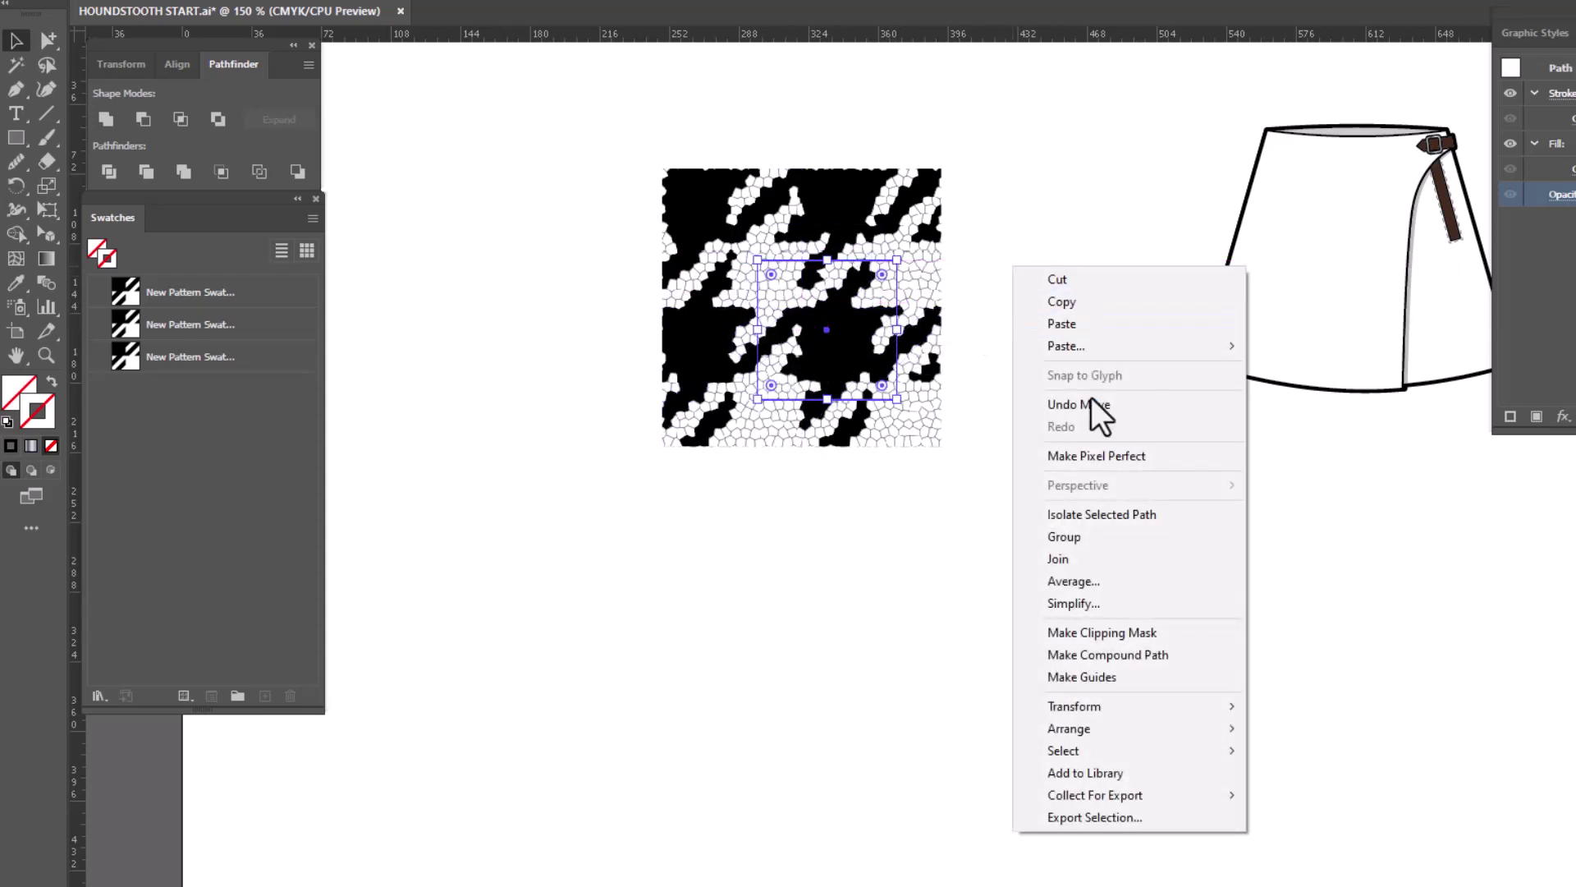
mouse_move(1084, 732)
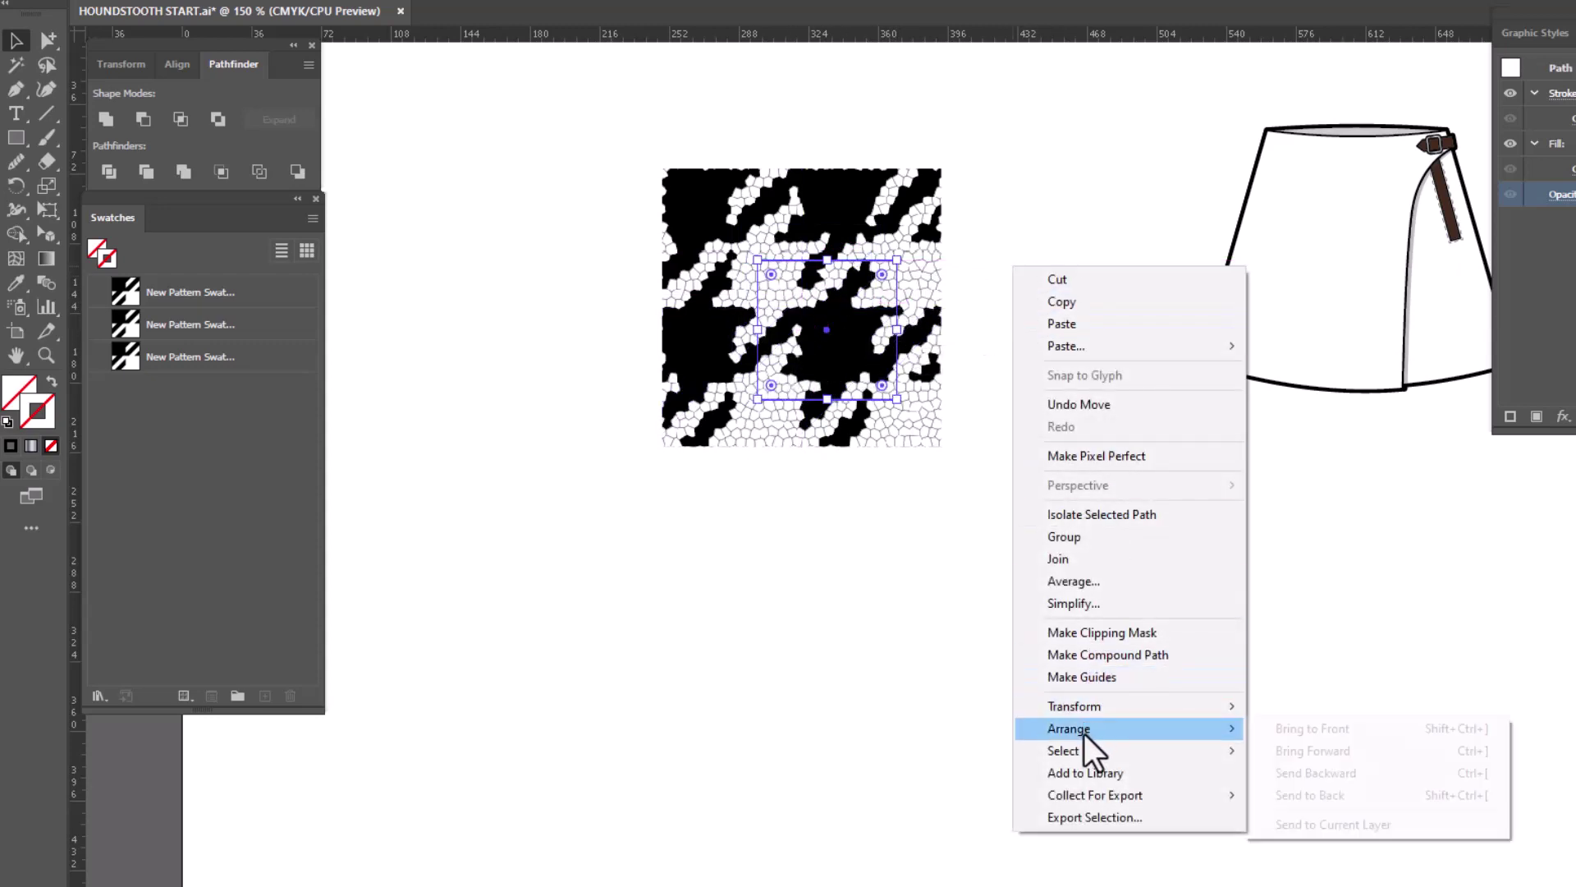
left_click(1367, 796)
Save the selected stained-glass tile artwork as a new pattern swatch
left_click(835, 575)
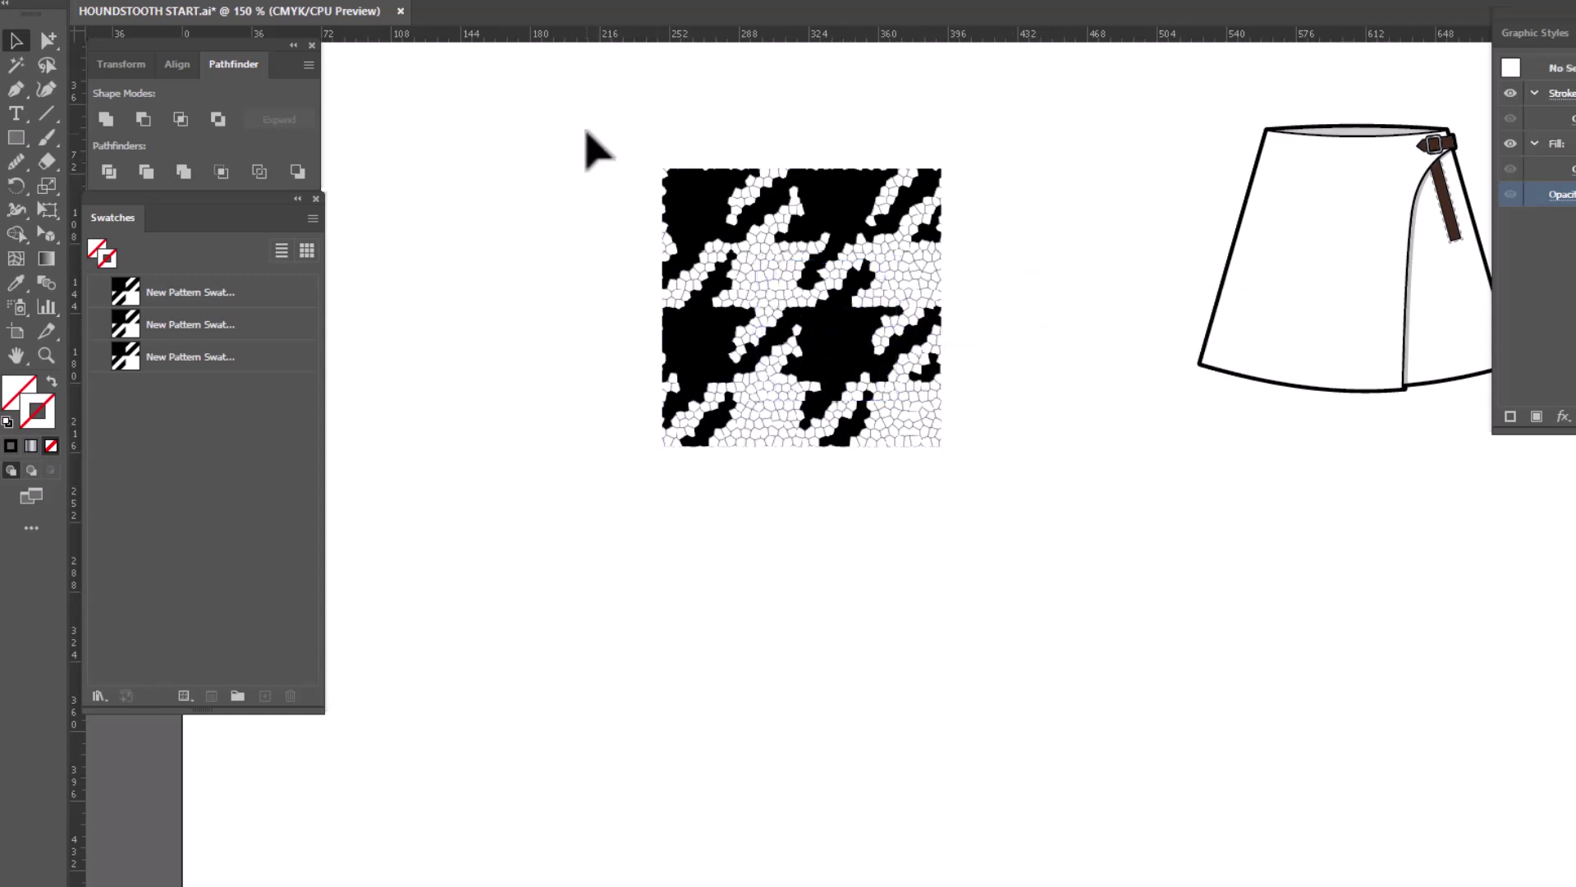
left_click_drag(591, 125, 1122, 555)
left_click_drag(872, 345, 209, 488)
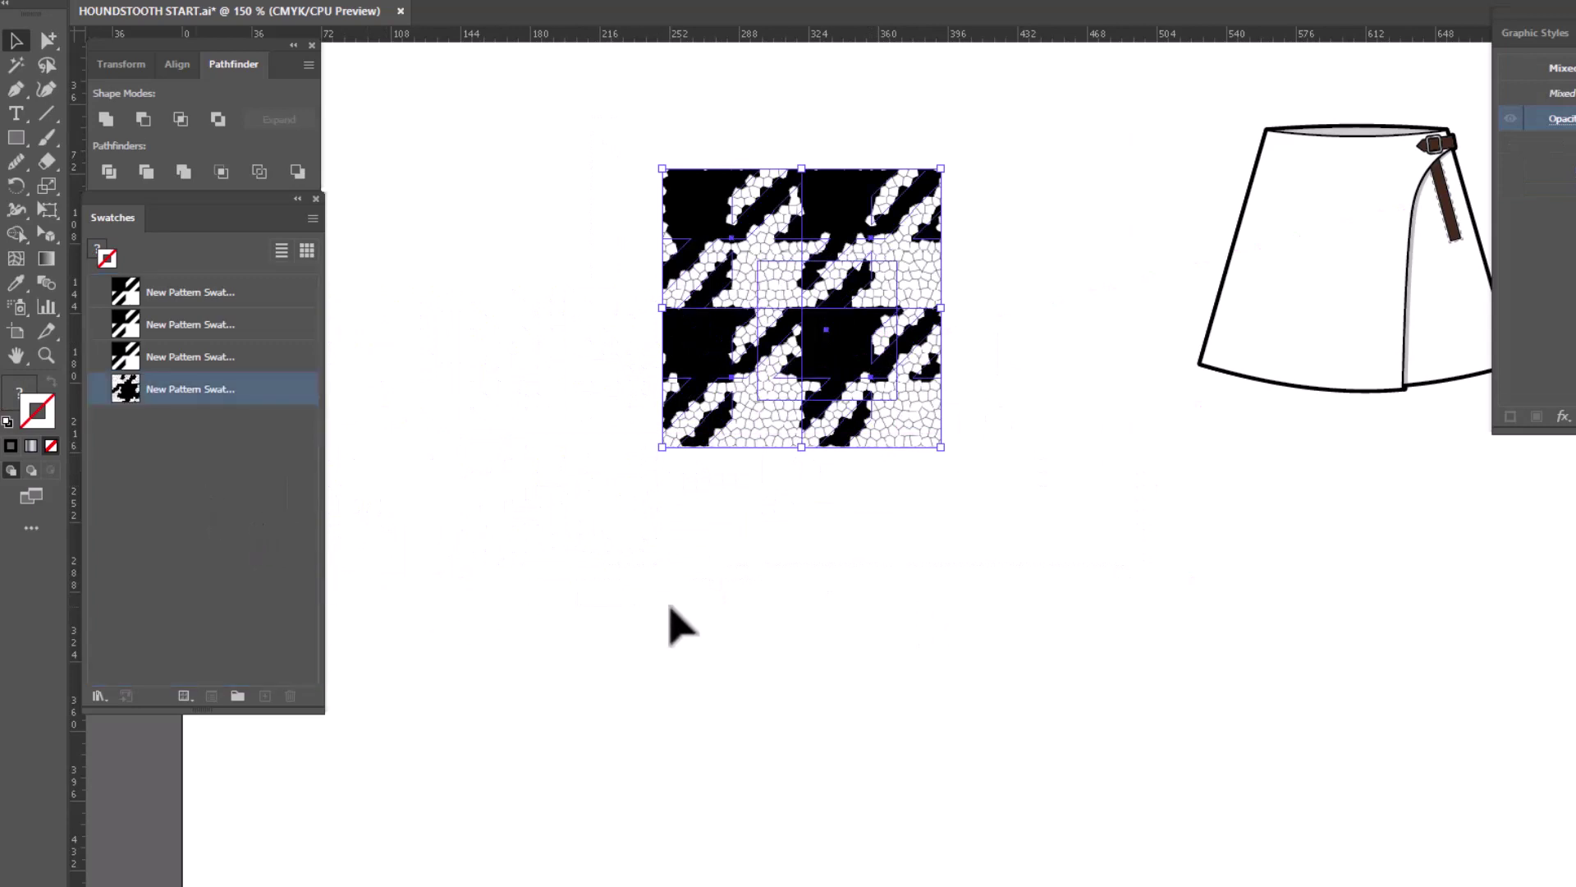
Draw a large rectangle with no stroke, filled with the new houndstooth pattern
left_click_drag(739, 644, 566, 295)
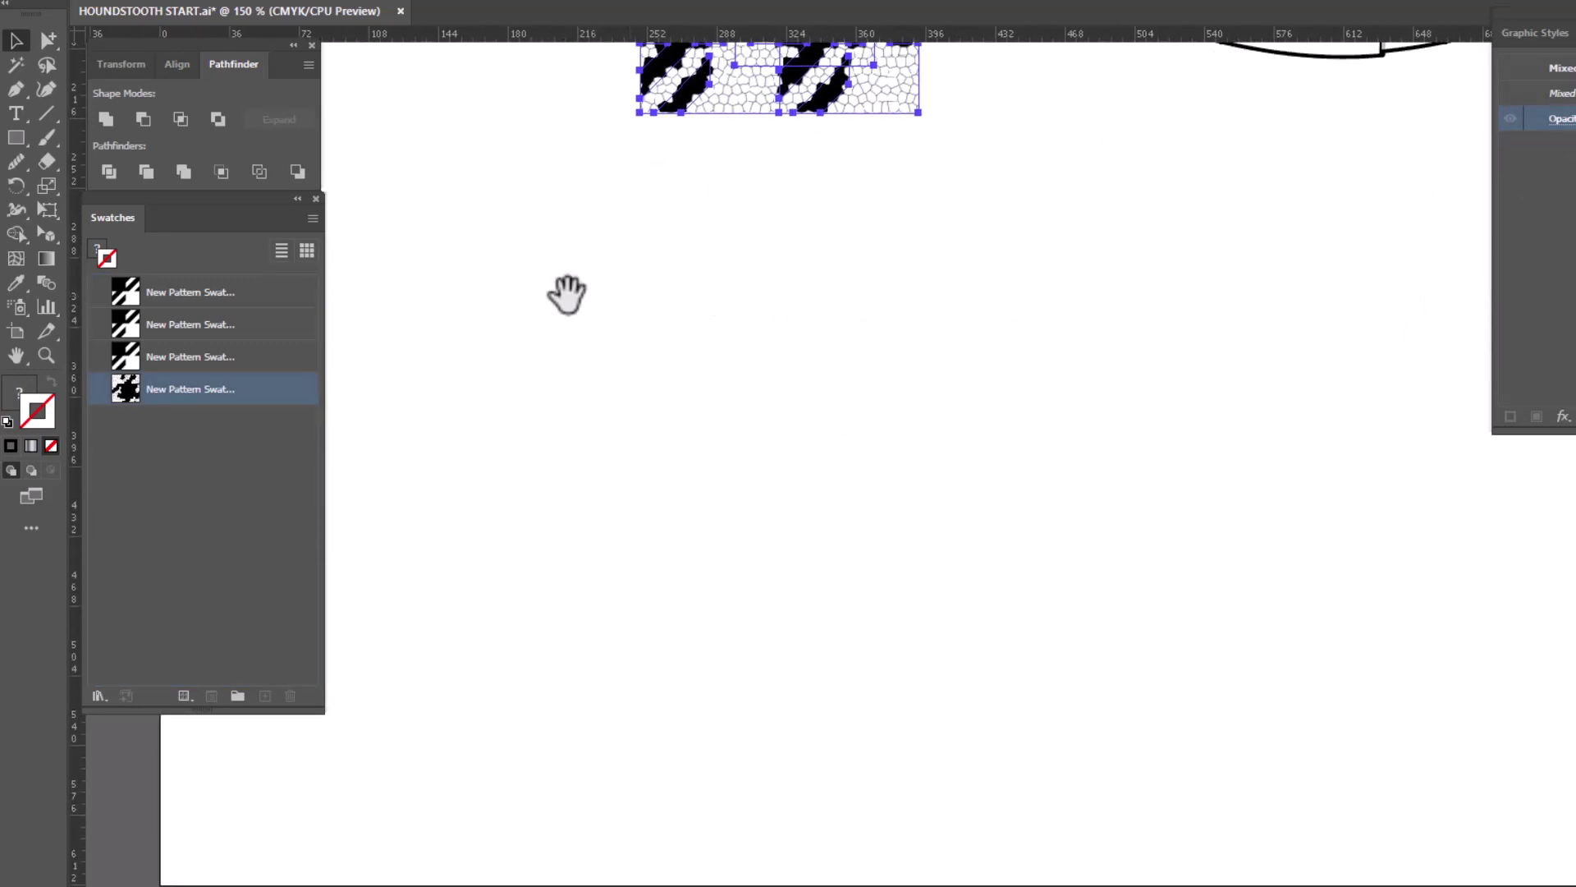
left_click(16, 137)
mouse_move(423, 149)
left_mouse_down()
mouse_move(820, 714)
mouse_move(1341, 844)
mouse_move(1551, 835)
left_mouse_up()
left_click(197, 394)
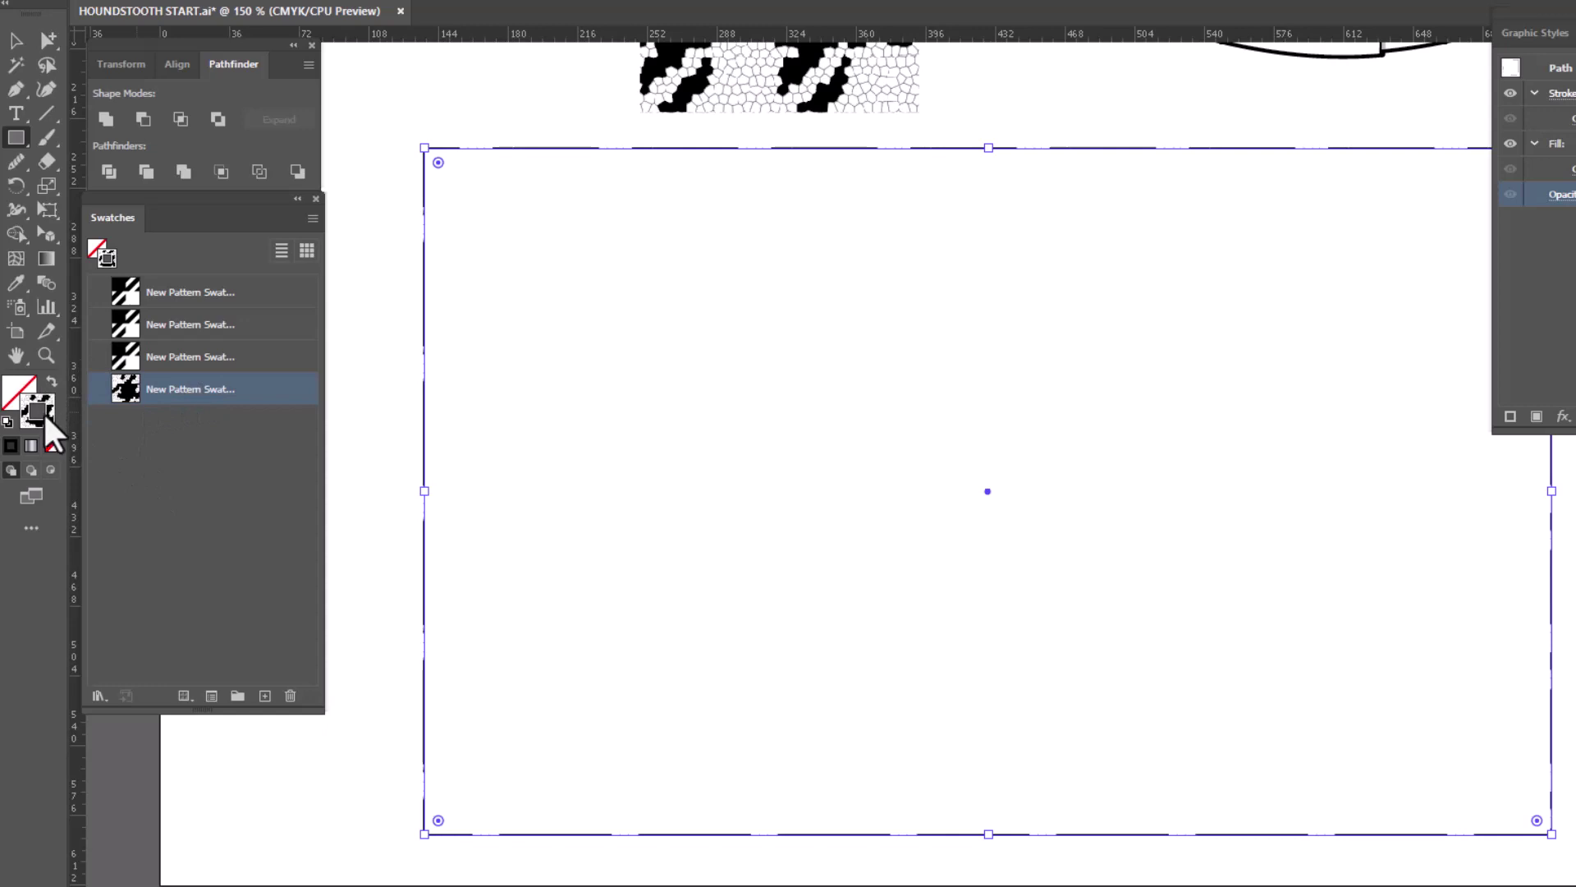
left_click(49, 446)
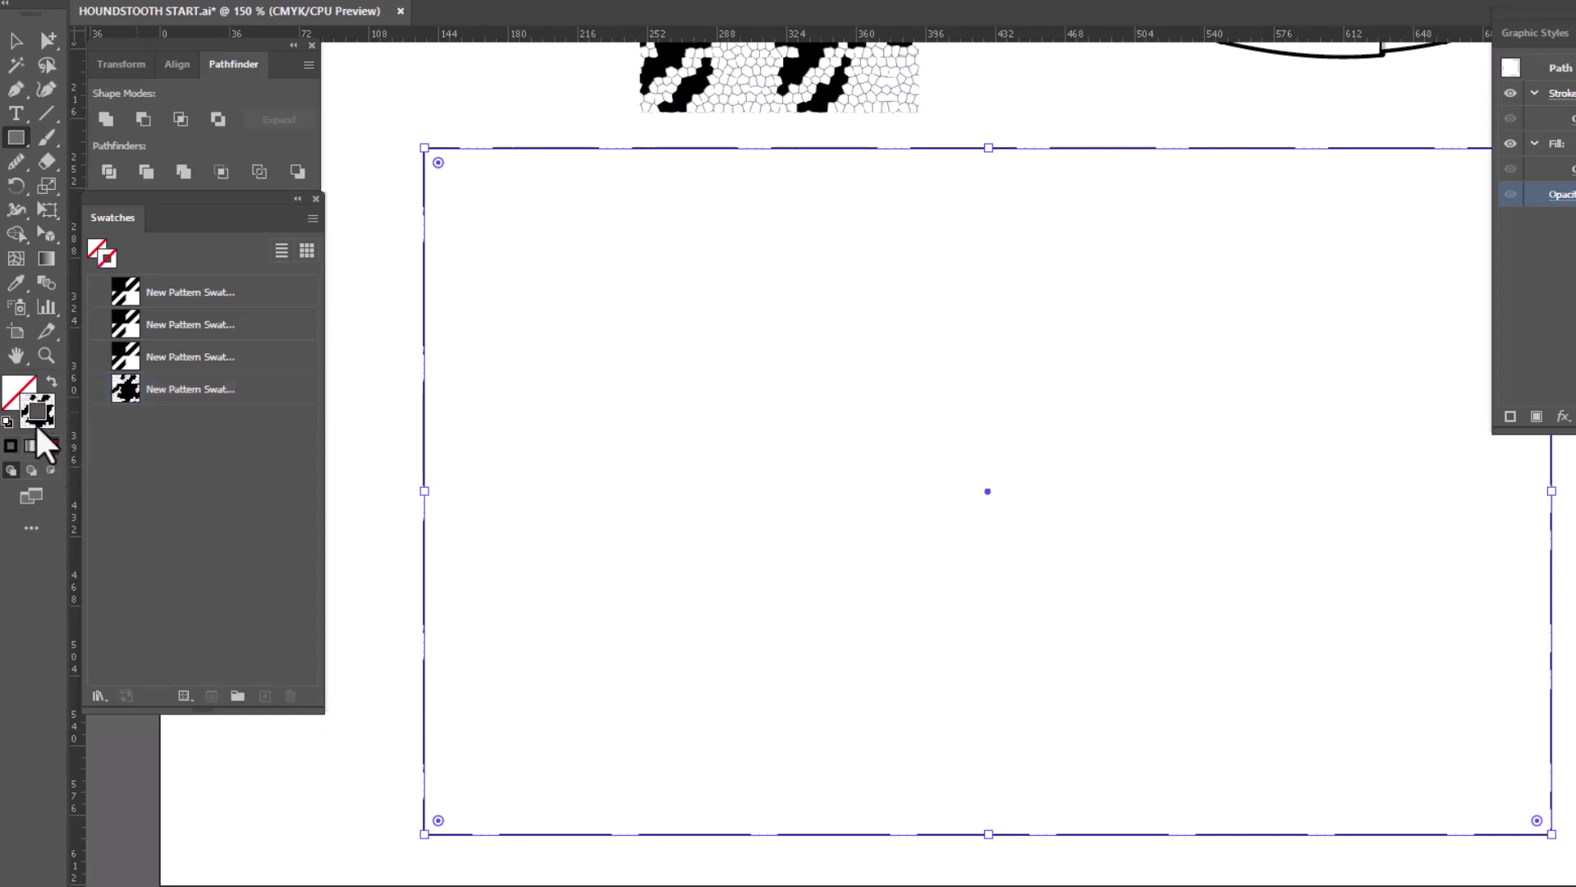
left_click(18, 396)
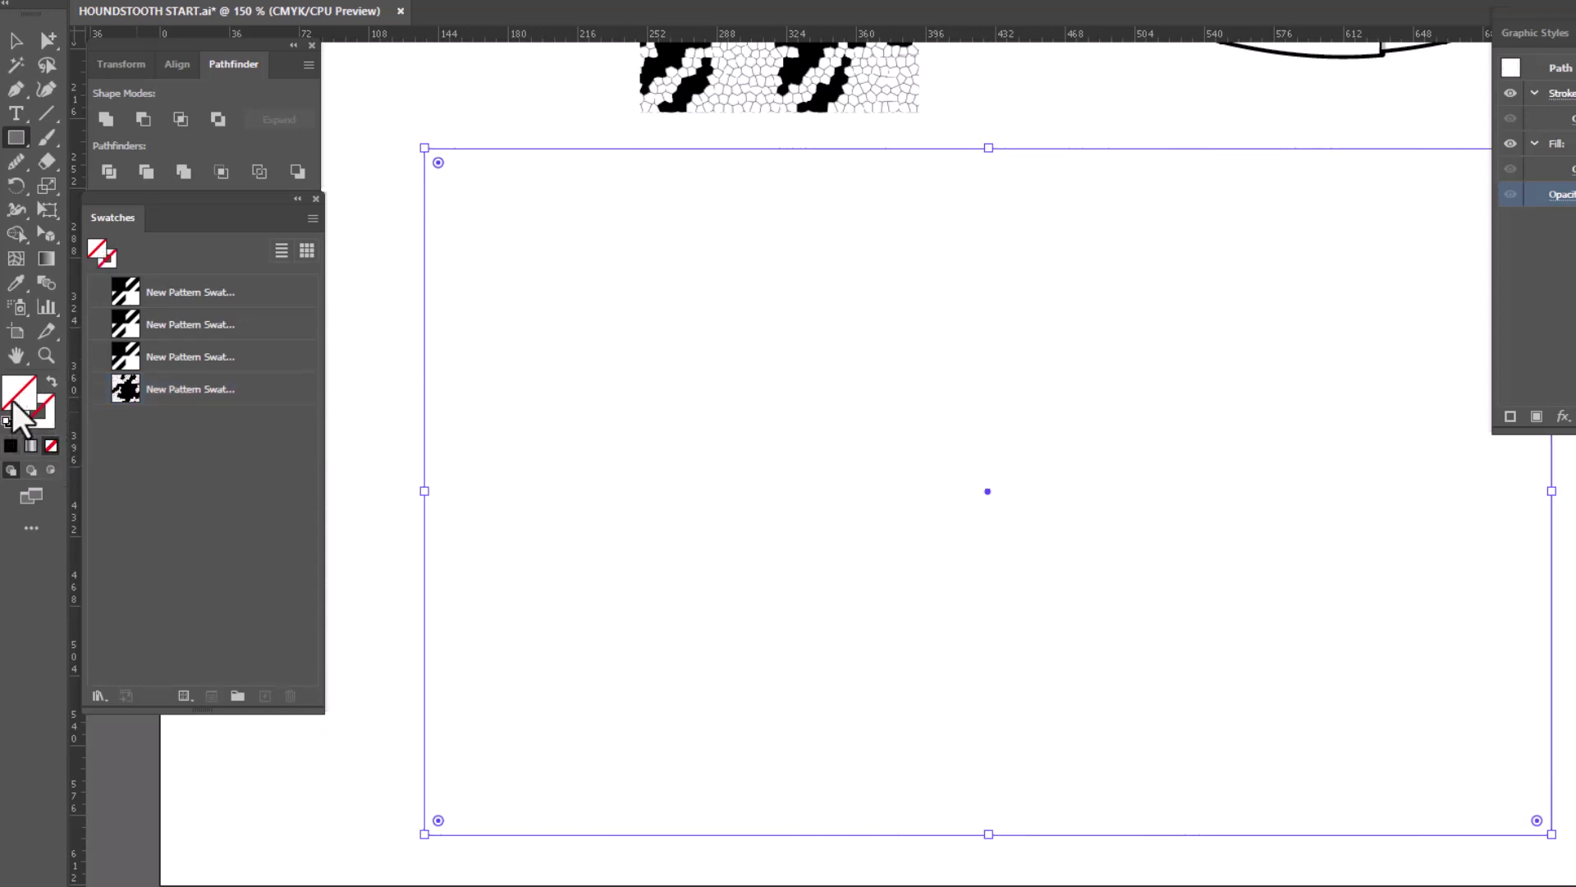
left_click(182, 392)
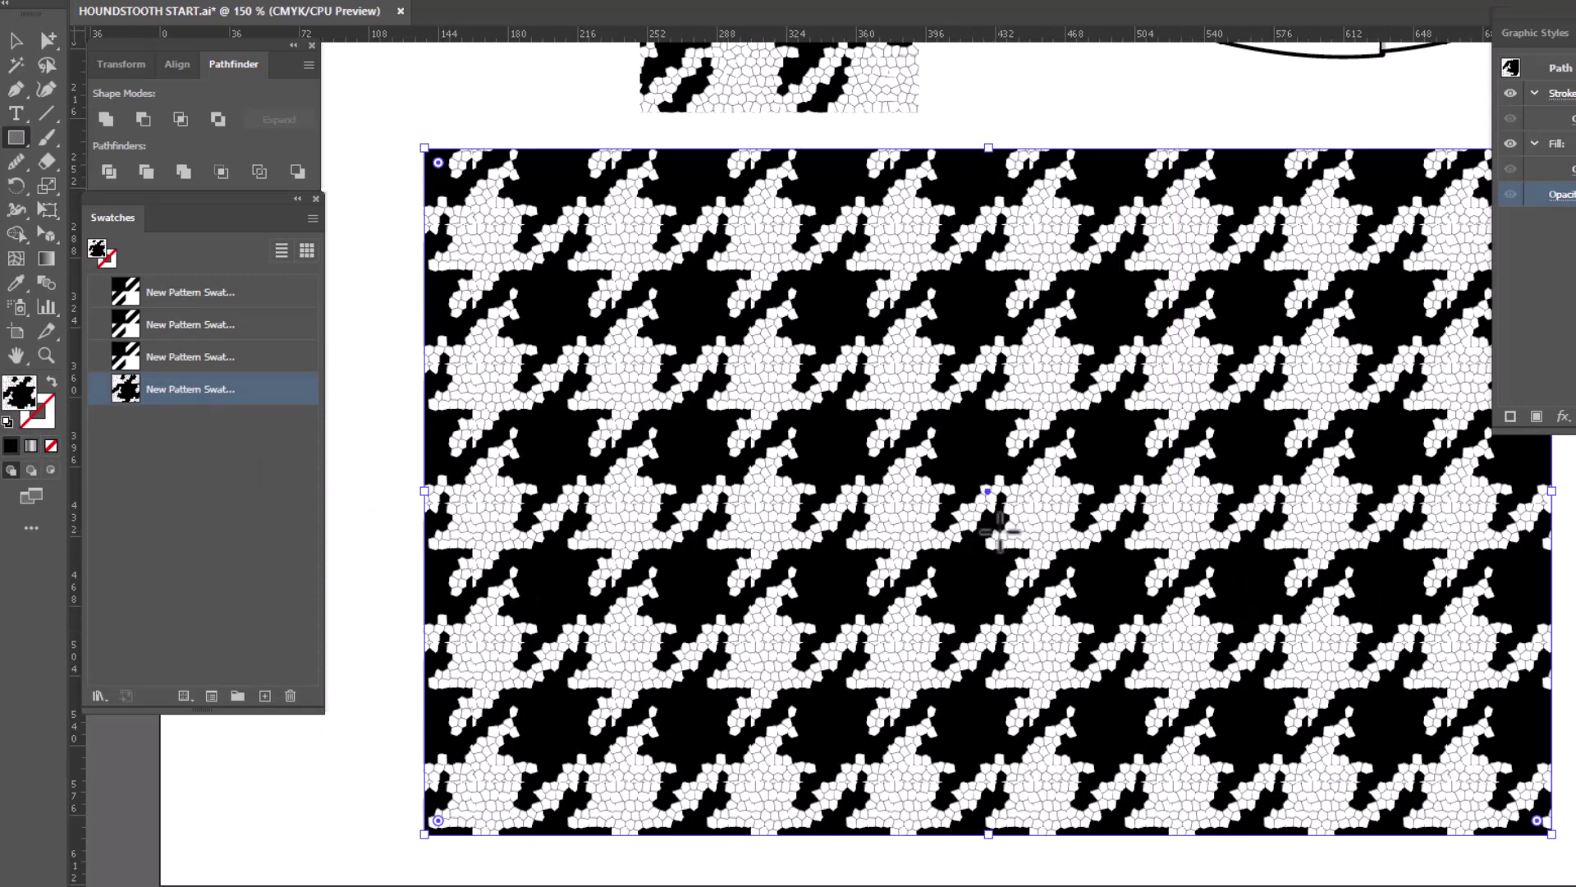
scroll(998, 534, "down", 3)
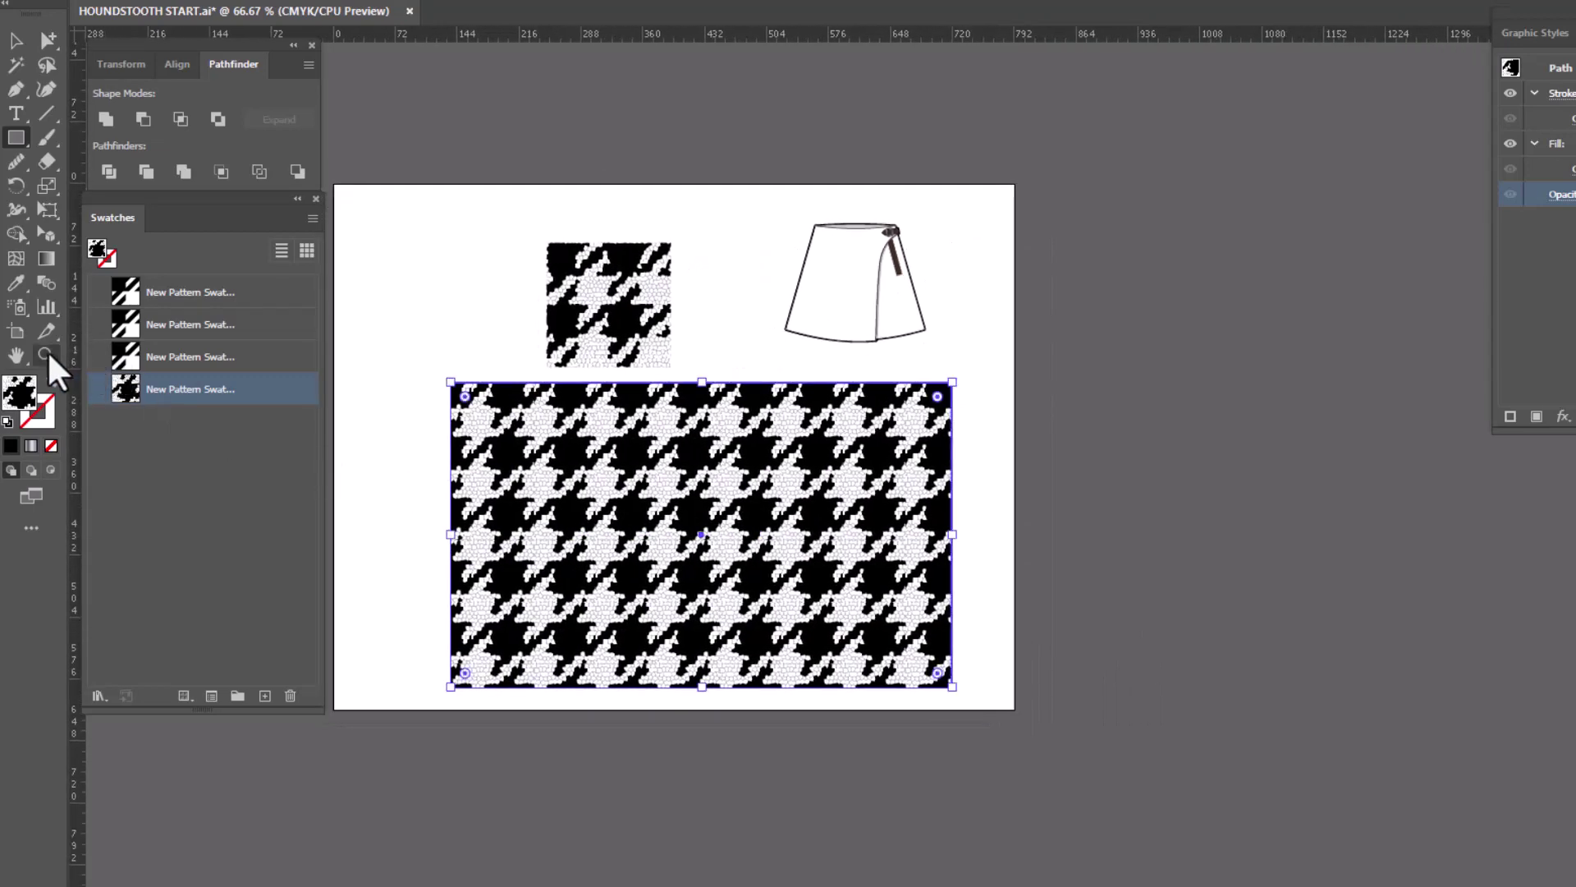
Zoom into the skirt and apply the new pattern swatch to both panels
left_click(47, 353)
left_click_drag(781, 221, 978, 516)
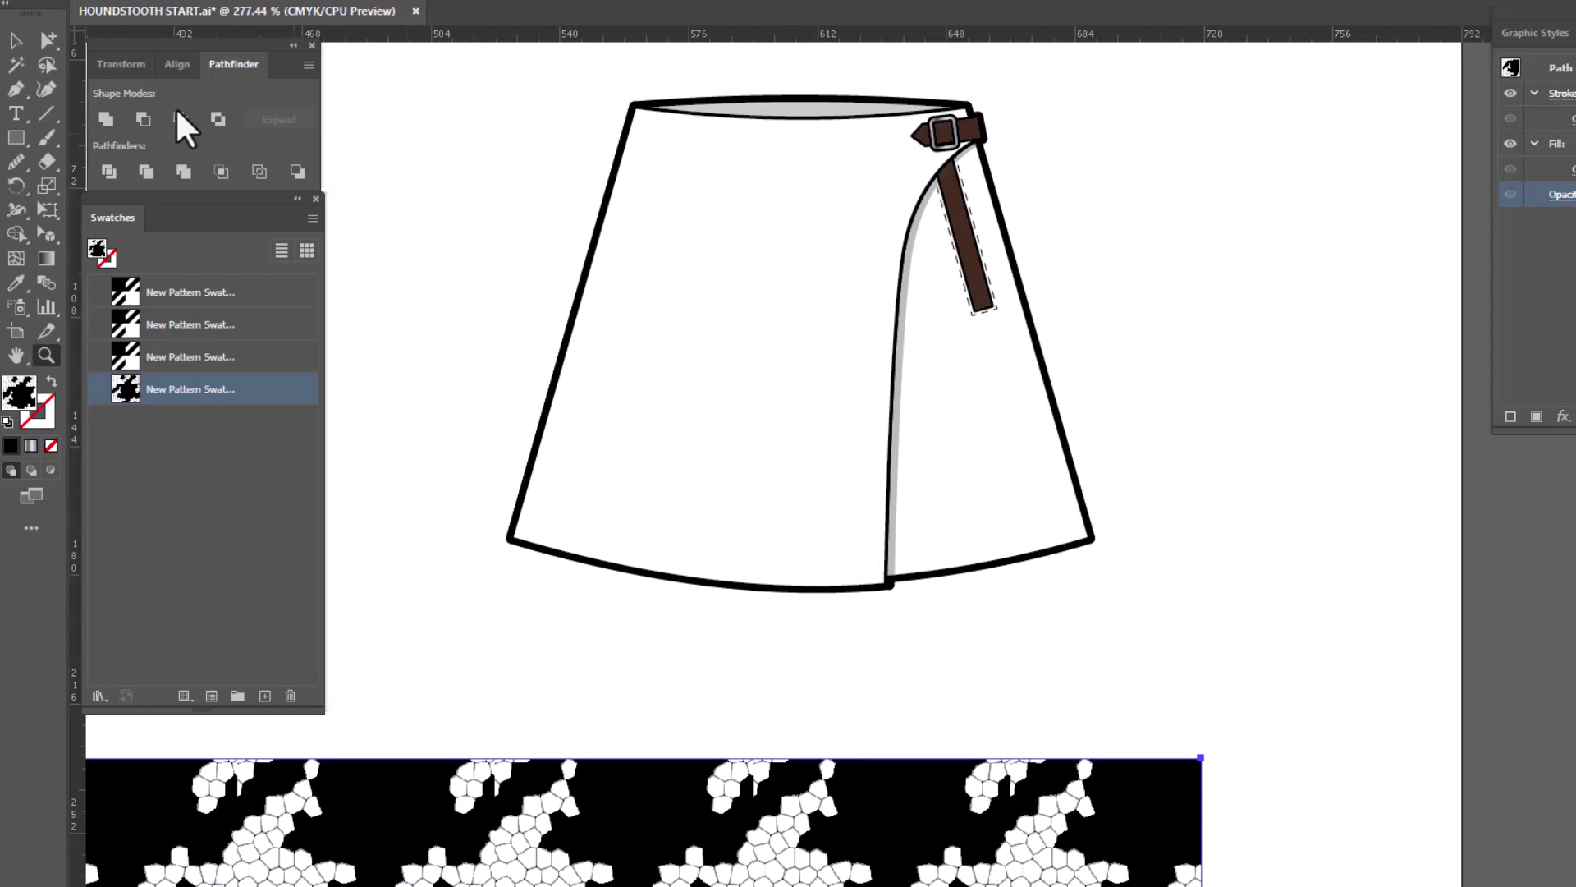
left_click(43, 38)
left_click(663, 381)
left_click(952, 435, "shift")
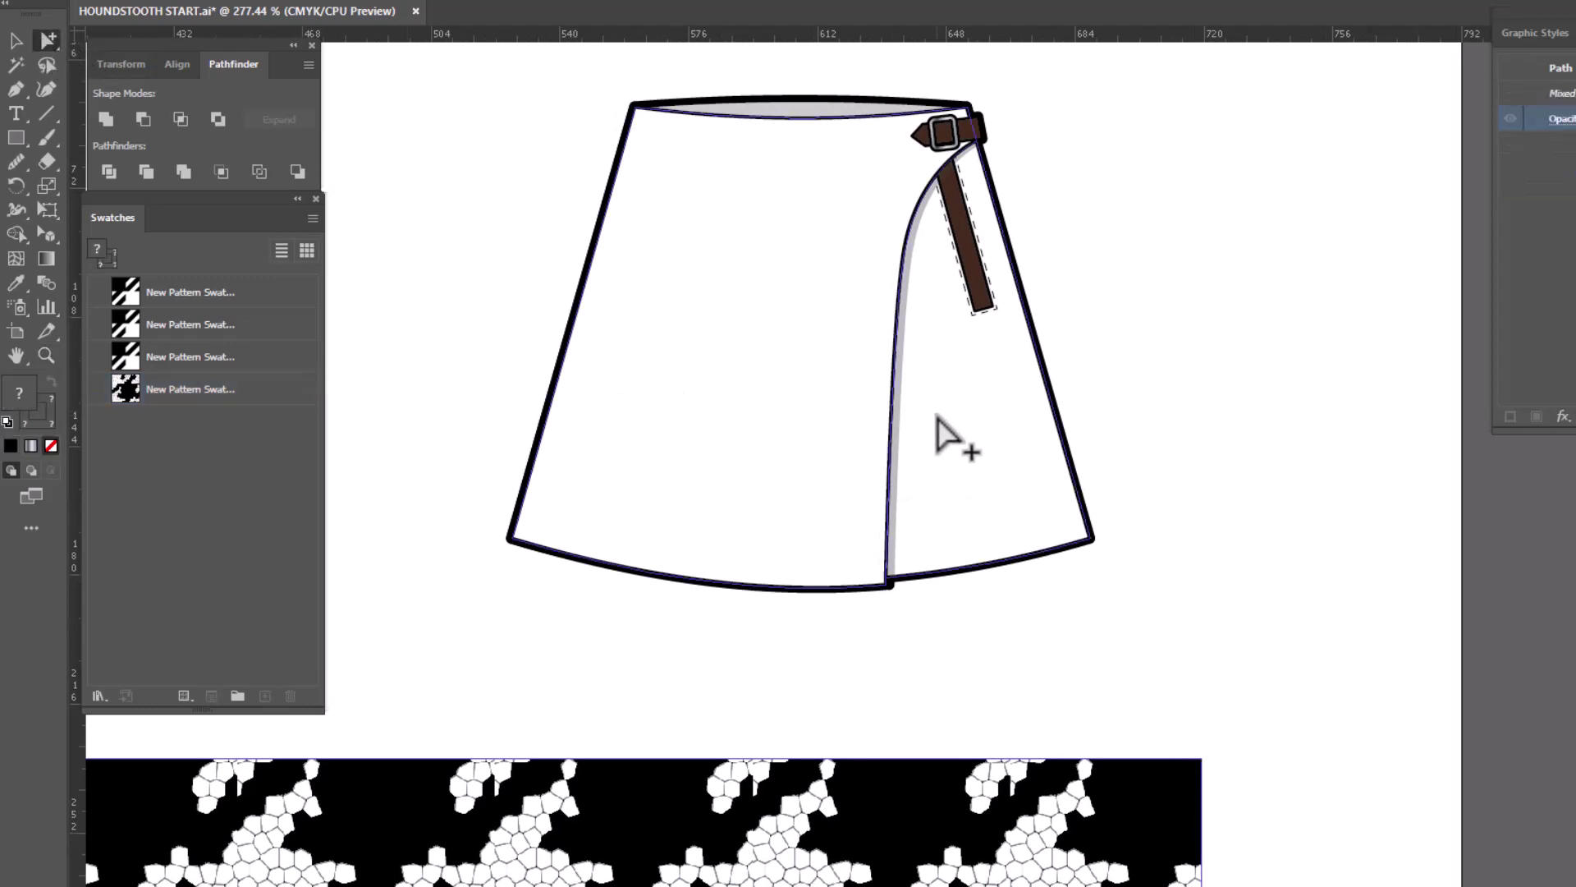
left_click(190, 392)
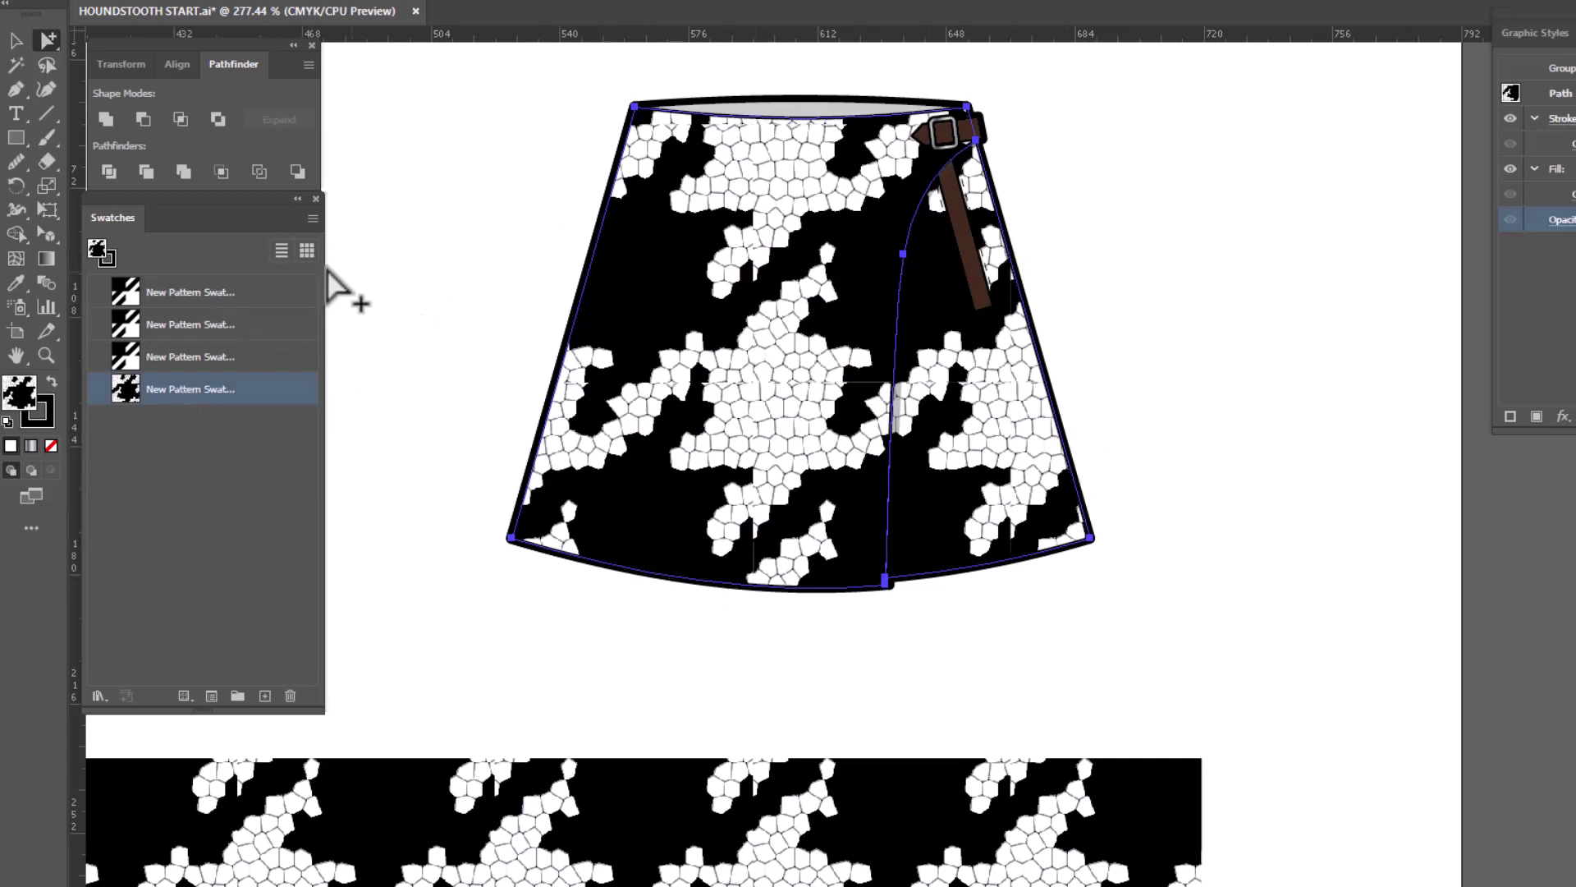
Scale only the pattern in both skirt panels to 10%
double_click(47, 185)
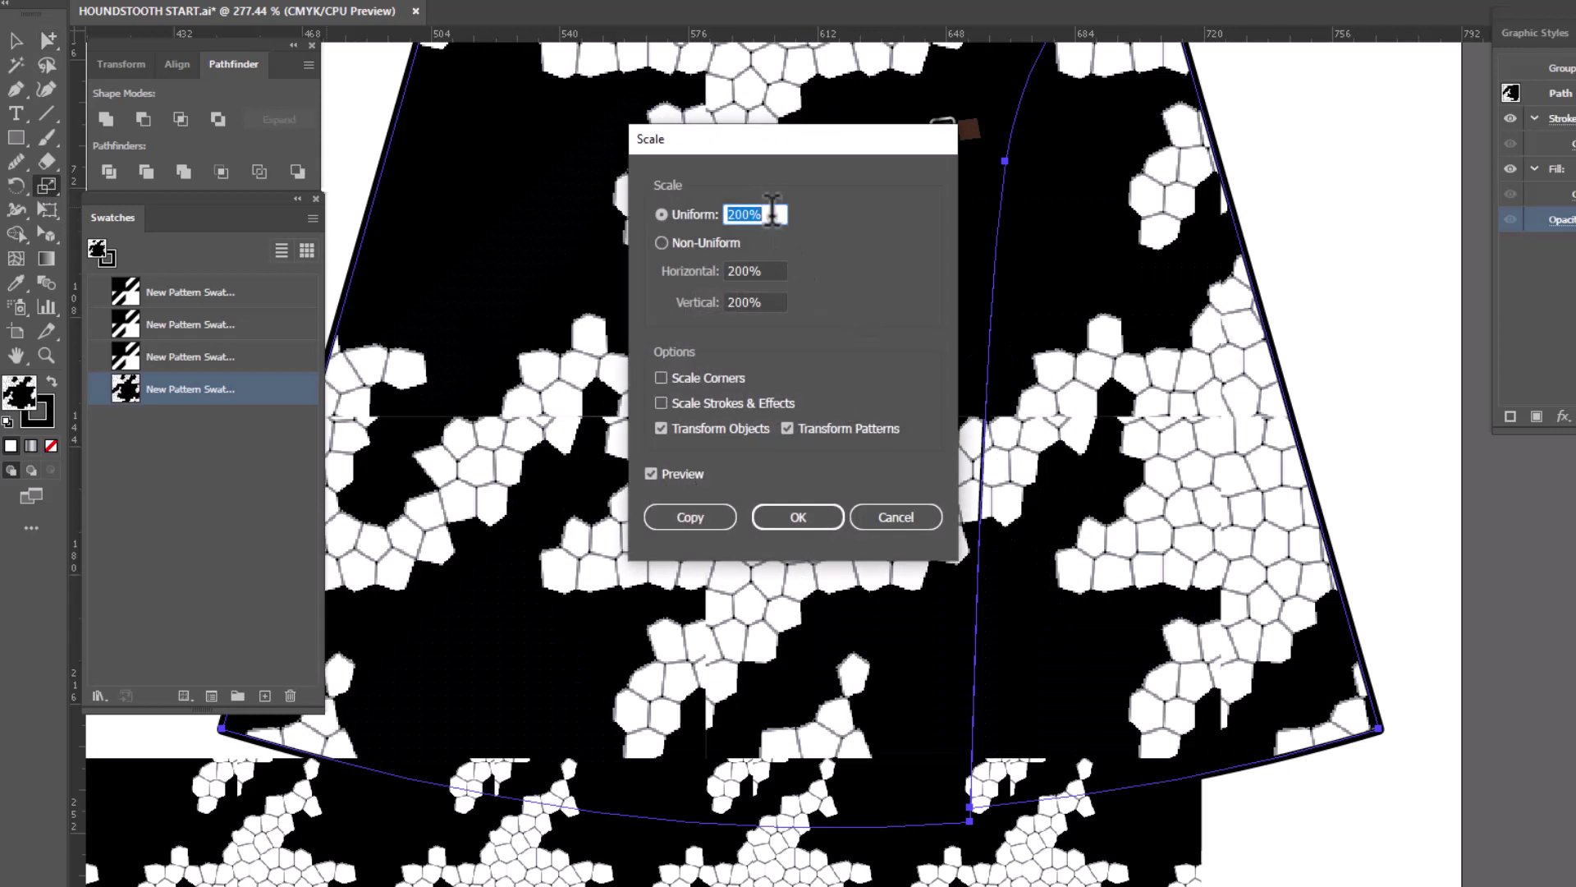
type("10")
left_click(661, 427)
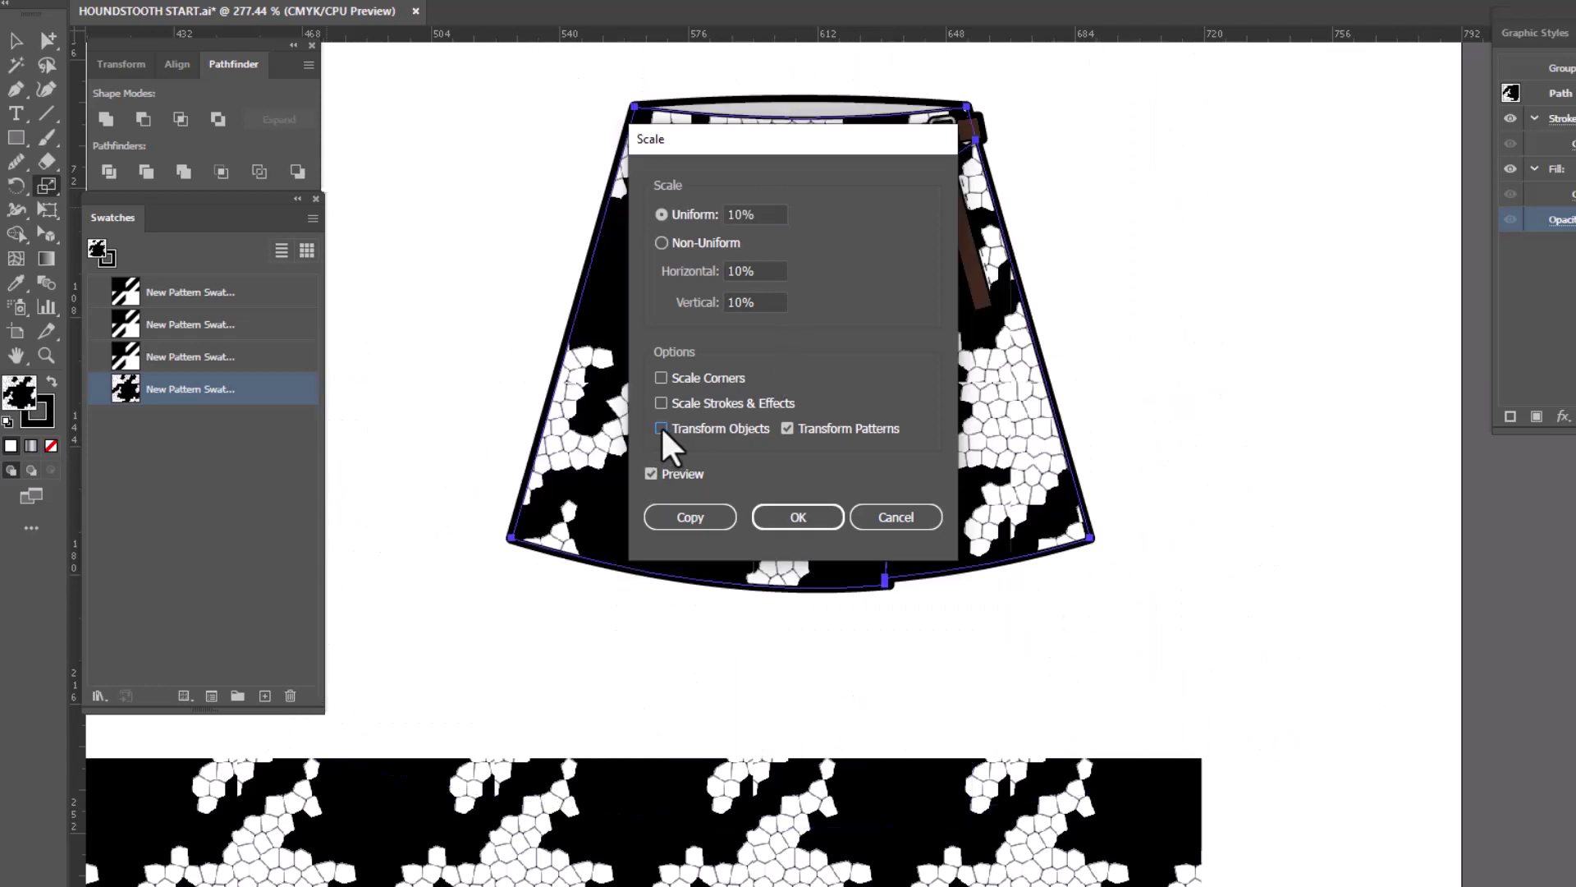
left_click_drag(785, 128, 1166, 107)
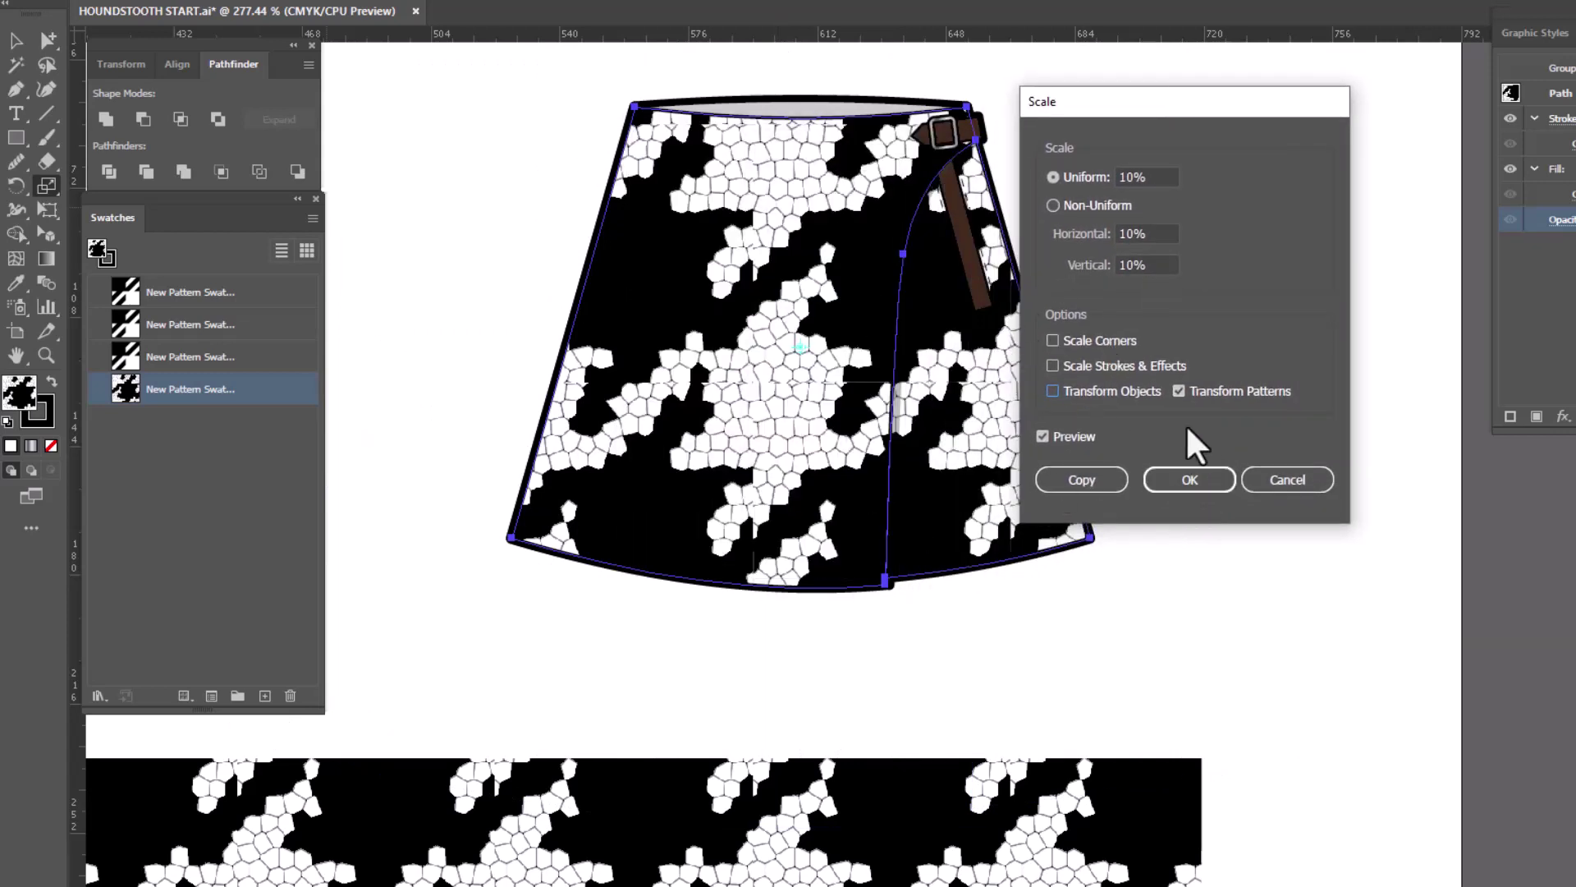
left_click(1181, 481)
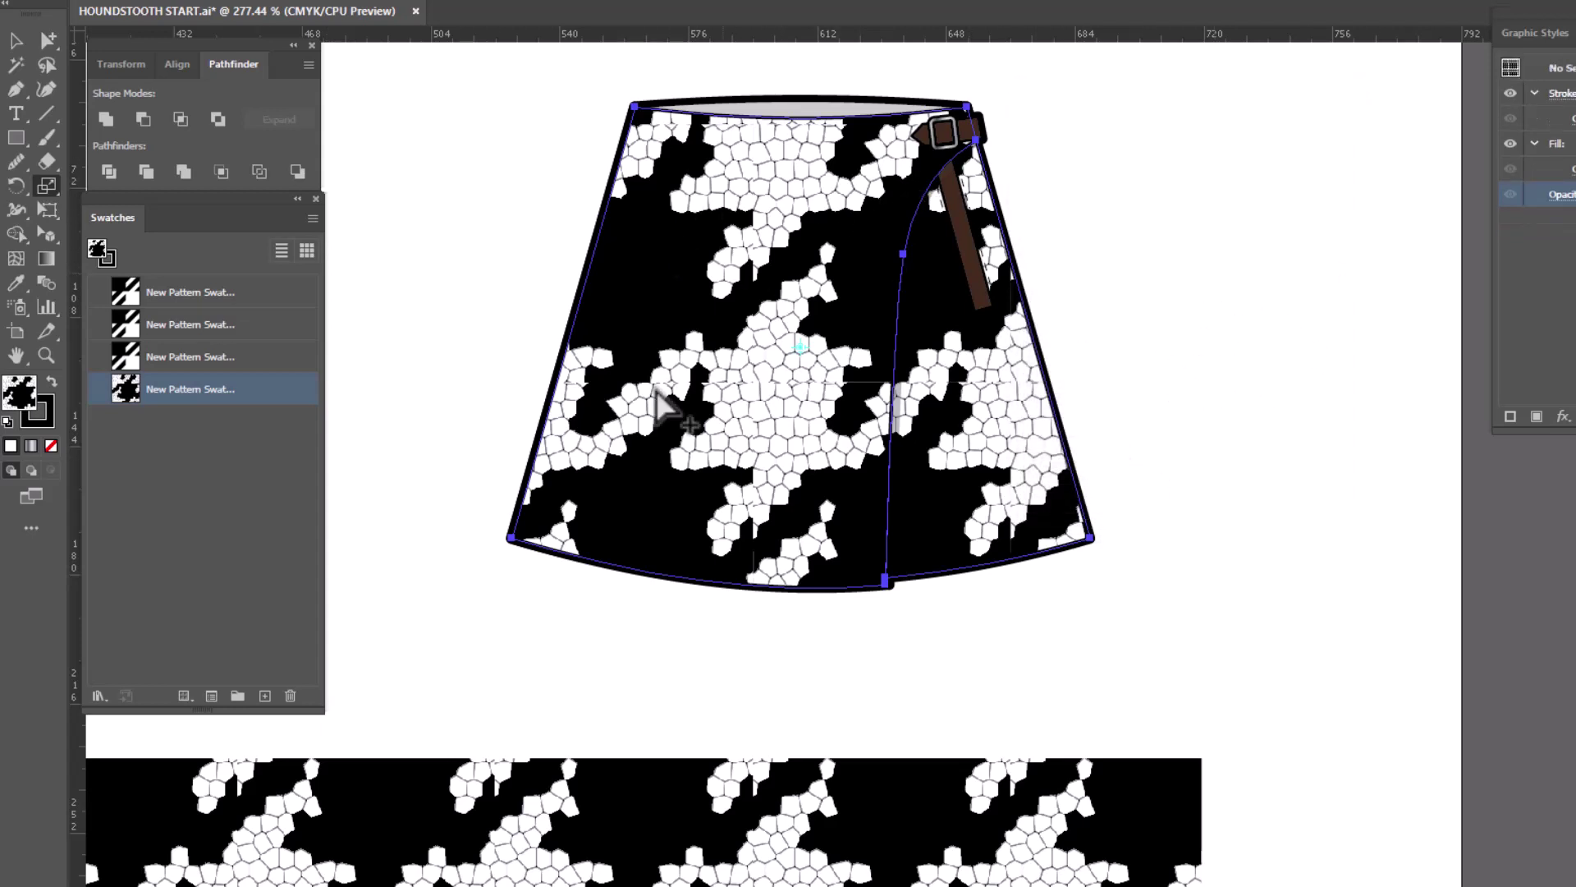
left_click(16, 41)
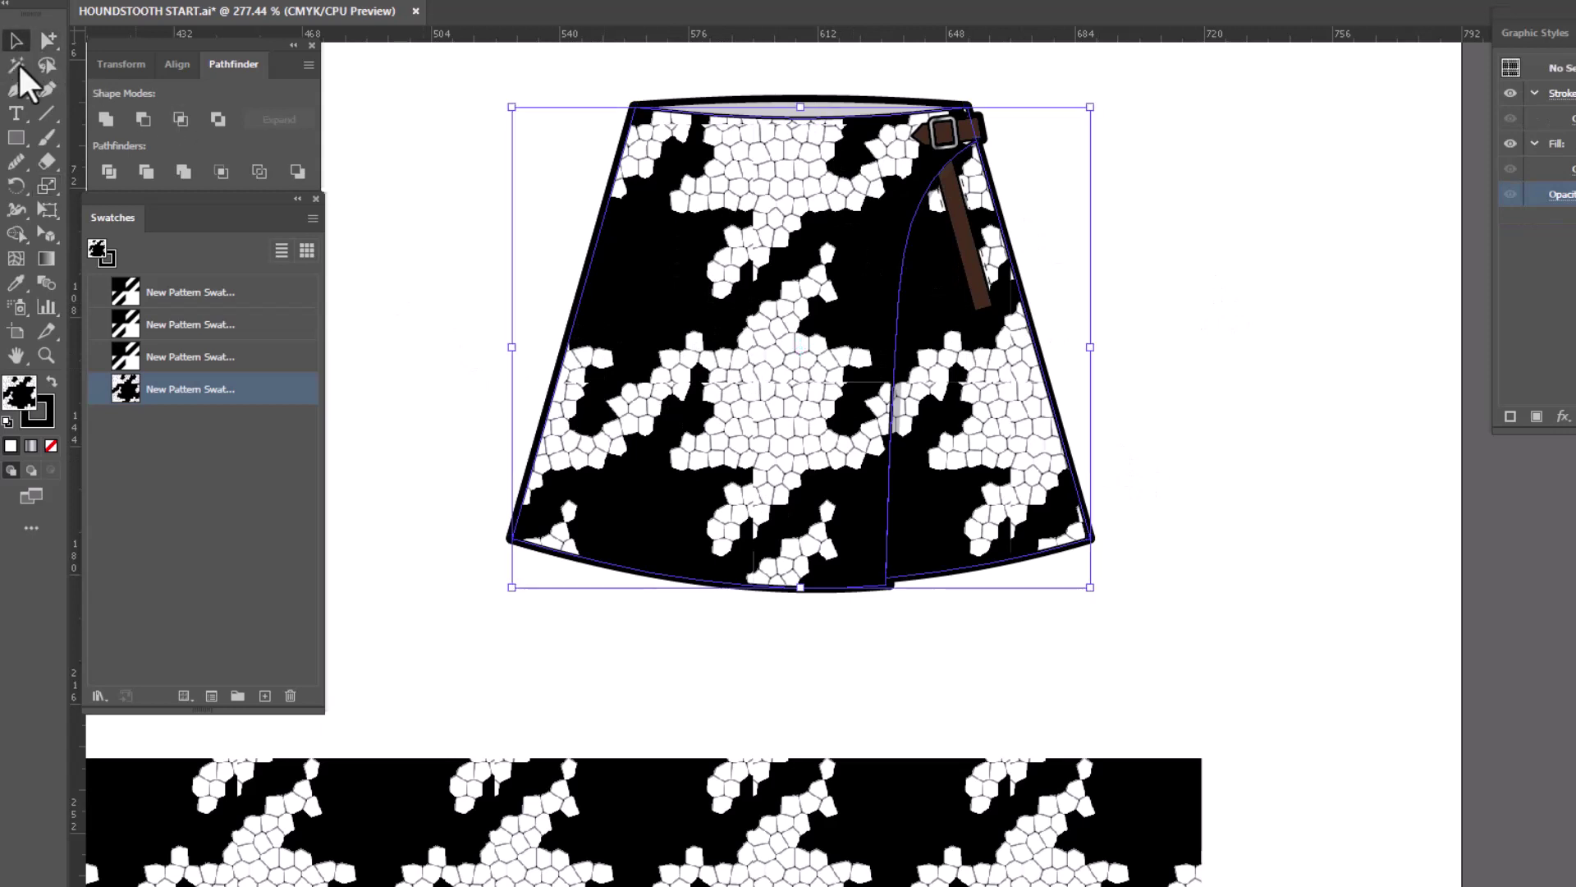
Scale the front wrap panel's houndstooth pattern down to 10%
left_click(421, 133)
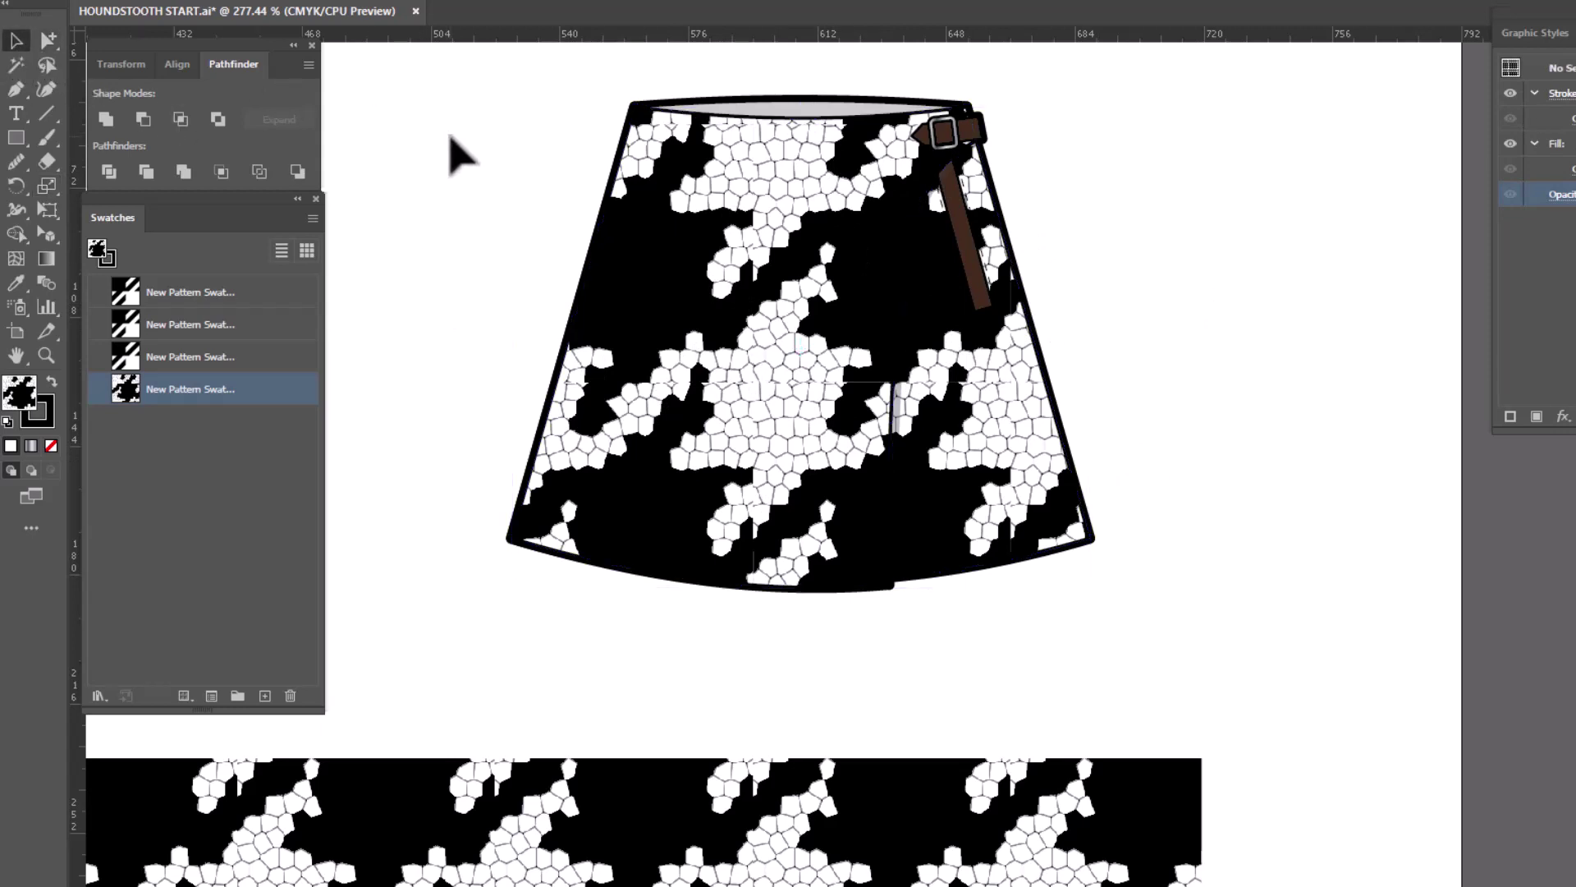
key("a")
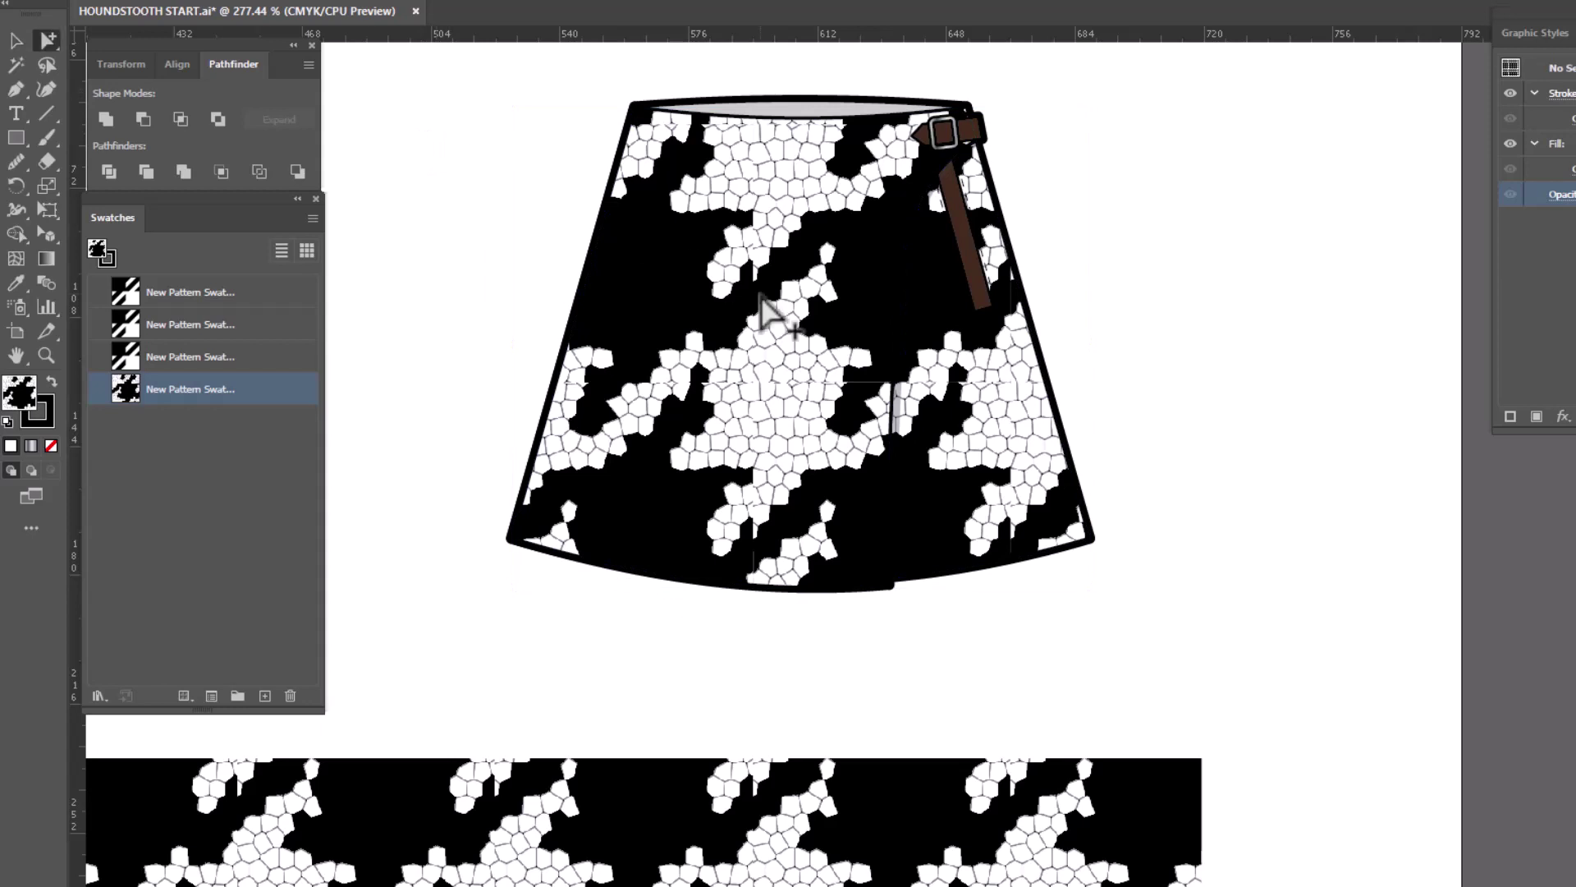
left_click(1023, 427)
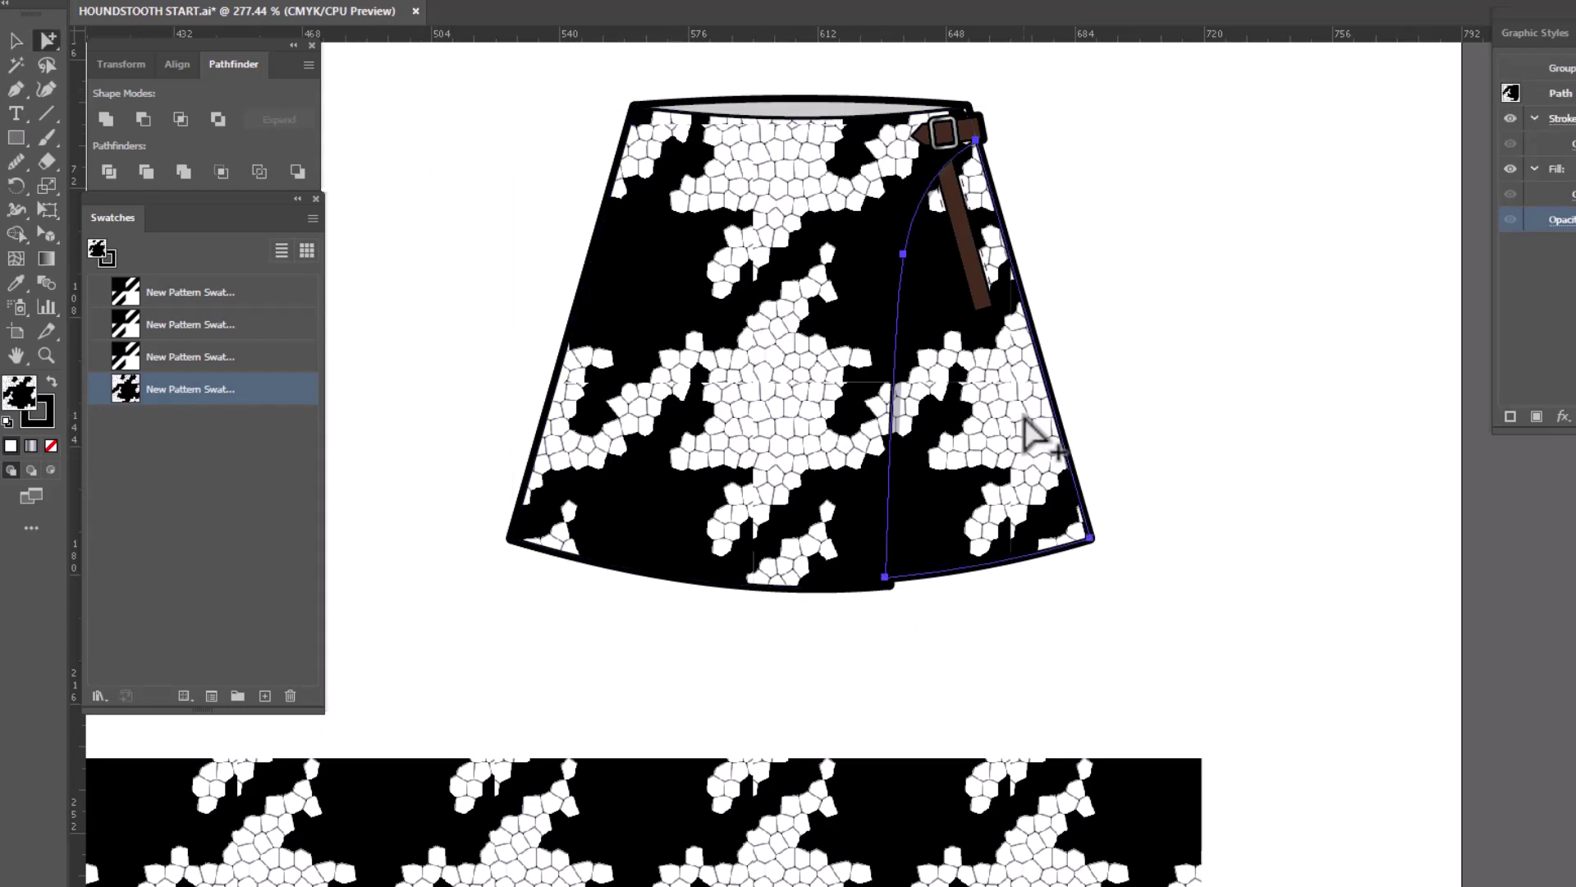
double_click(48, 182)
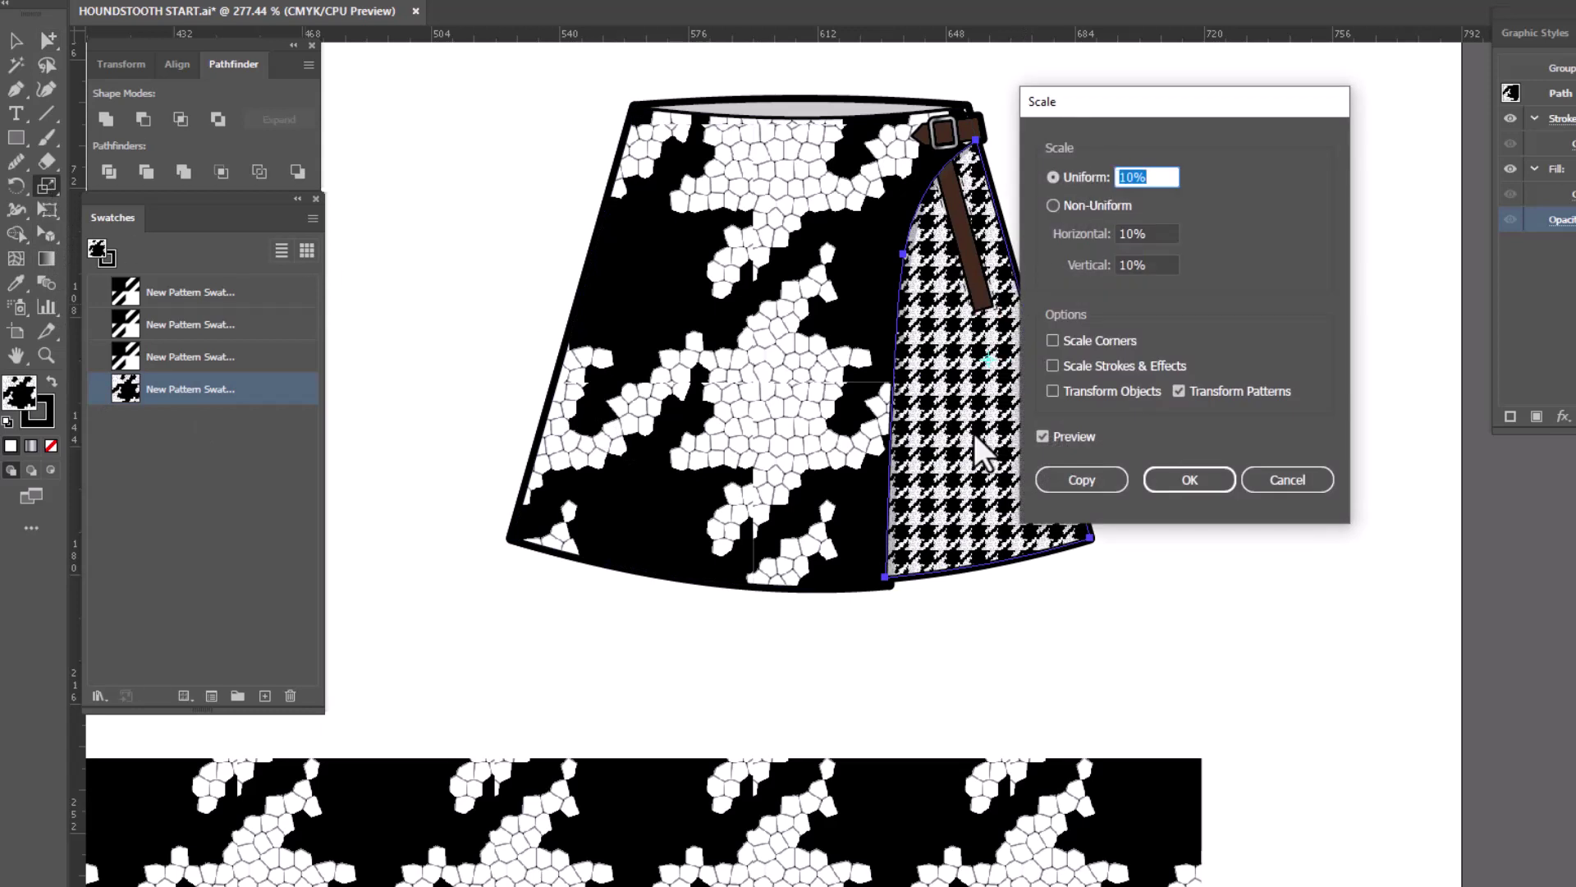
left_click(1190, 479)
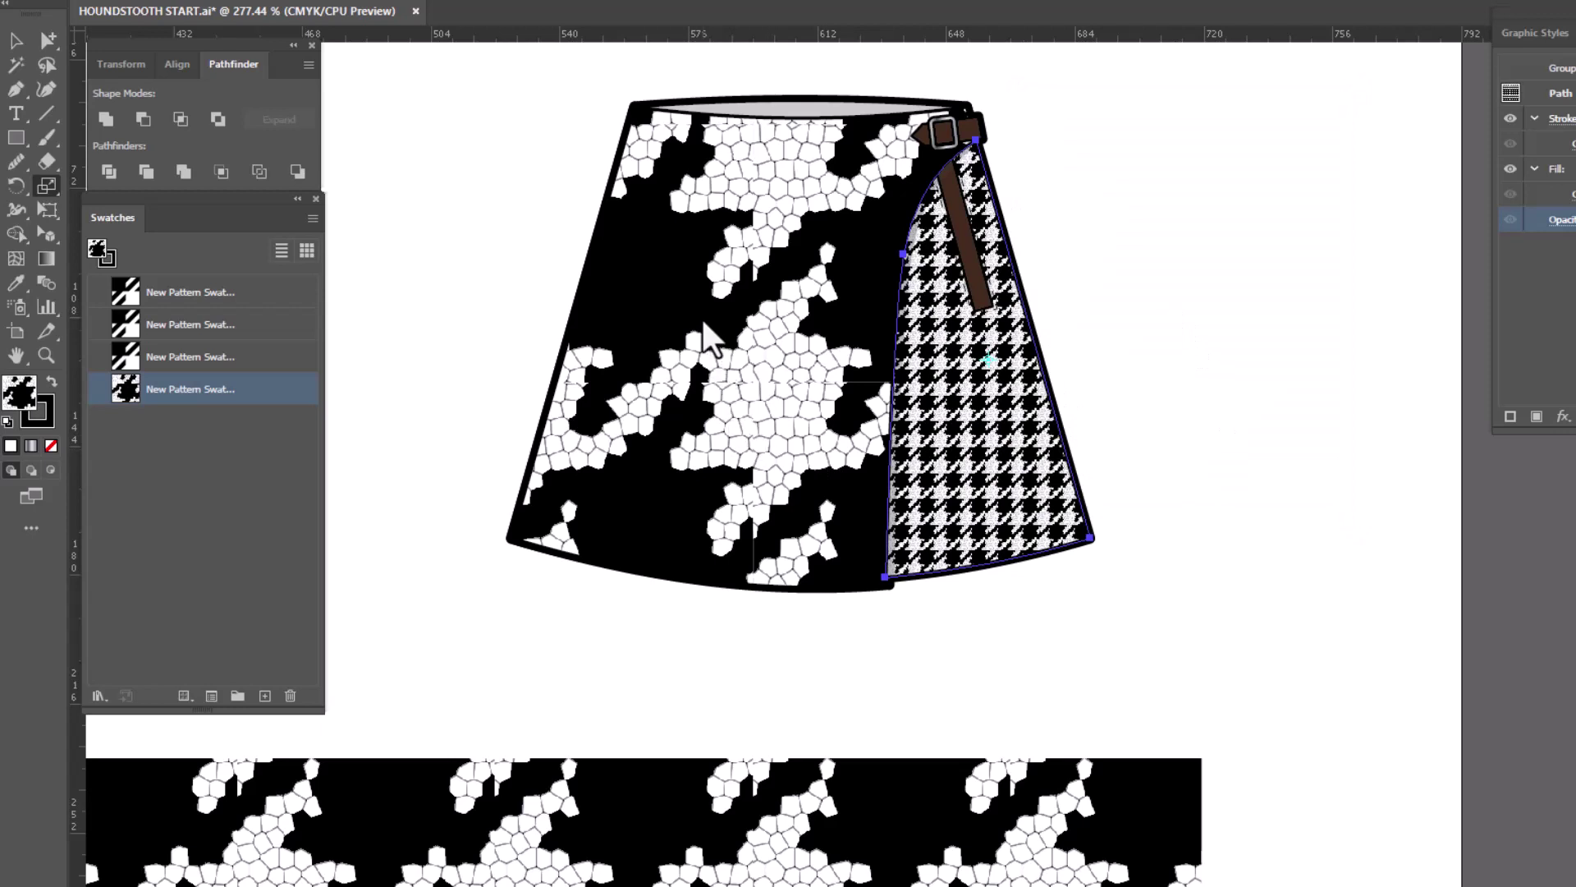
Eyedropper the small houndstooth fill onto the left panel and reselect the front wrap panel
key("a")
left_click(613, 318)
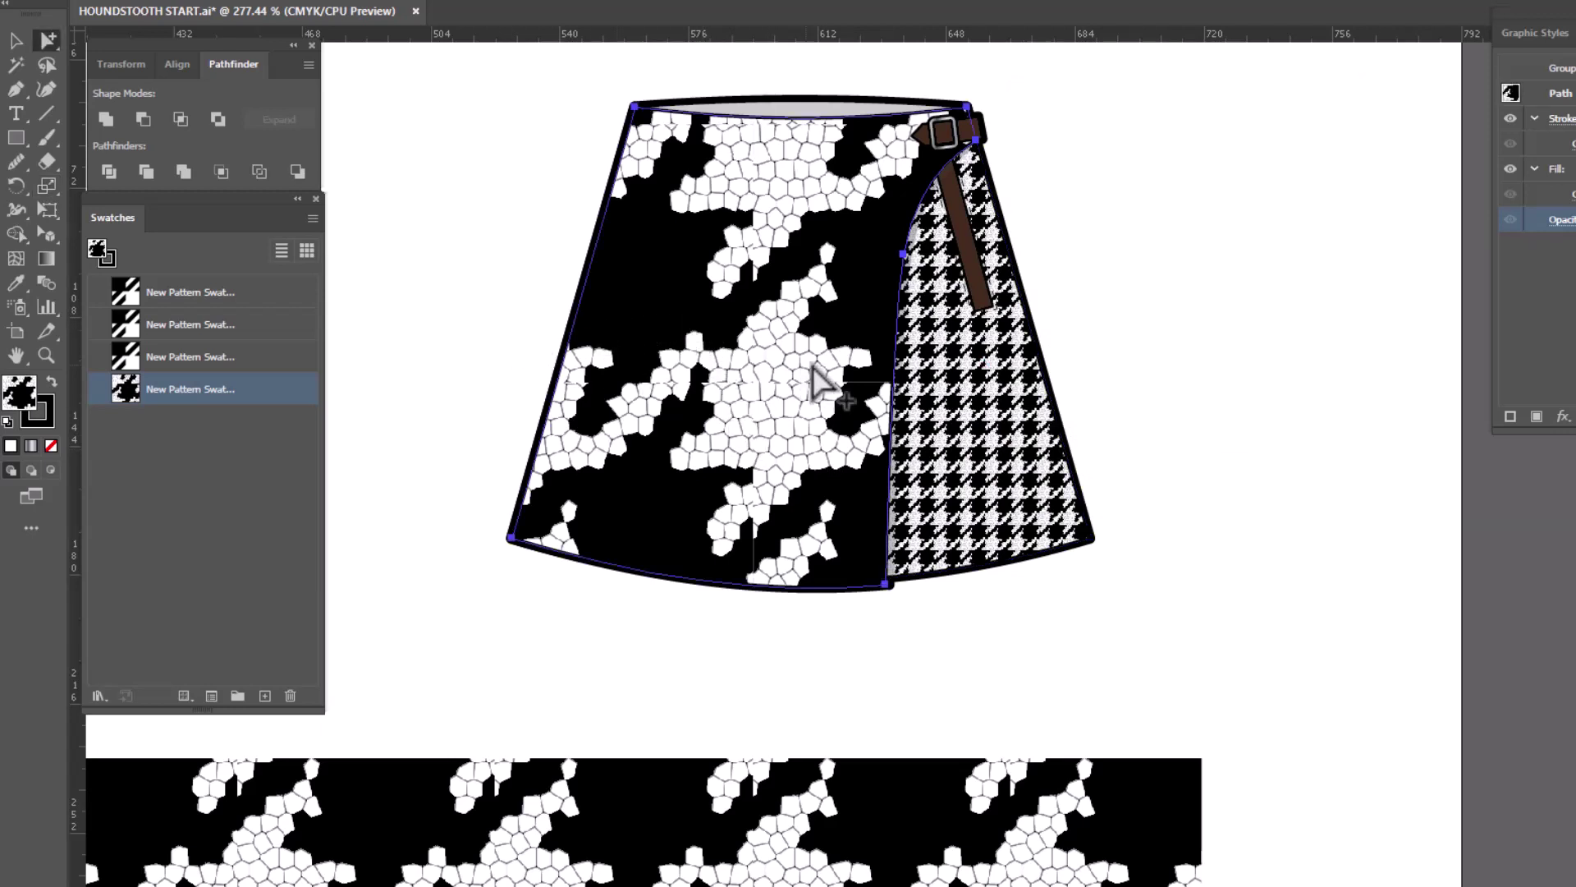
key("i")
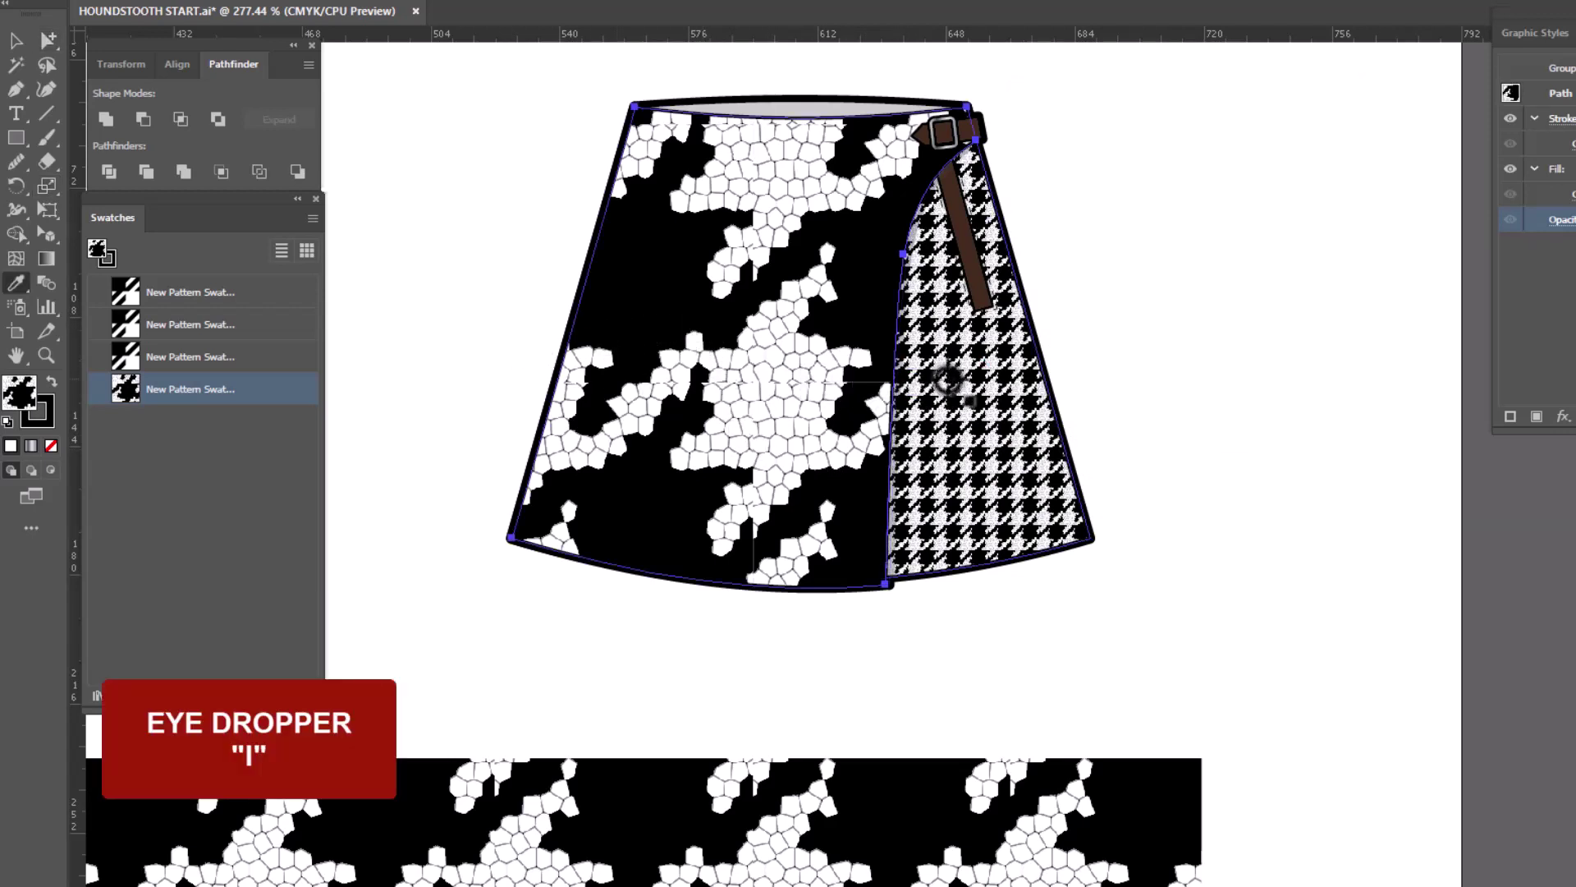
left_click(945, 379)
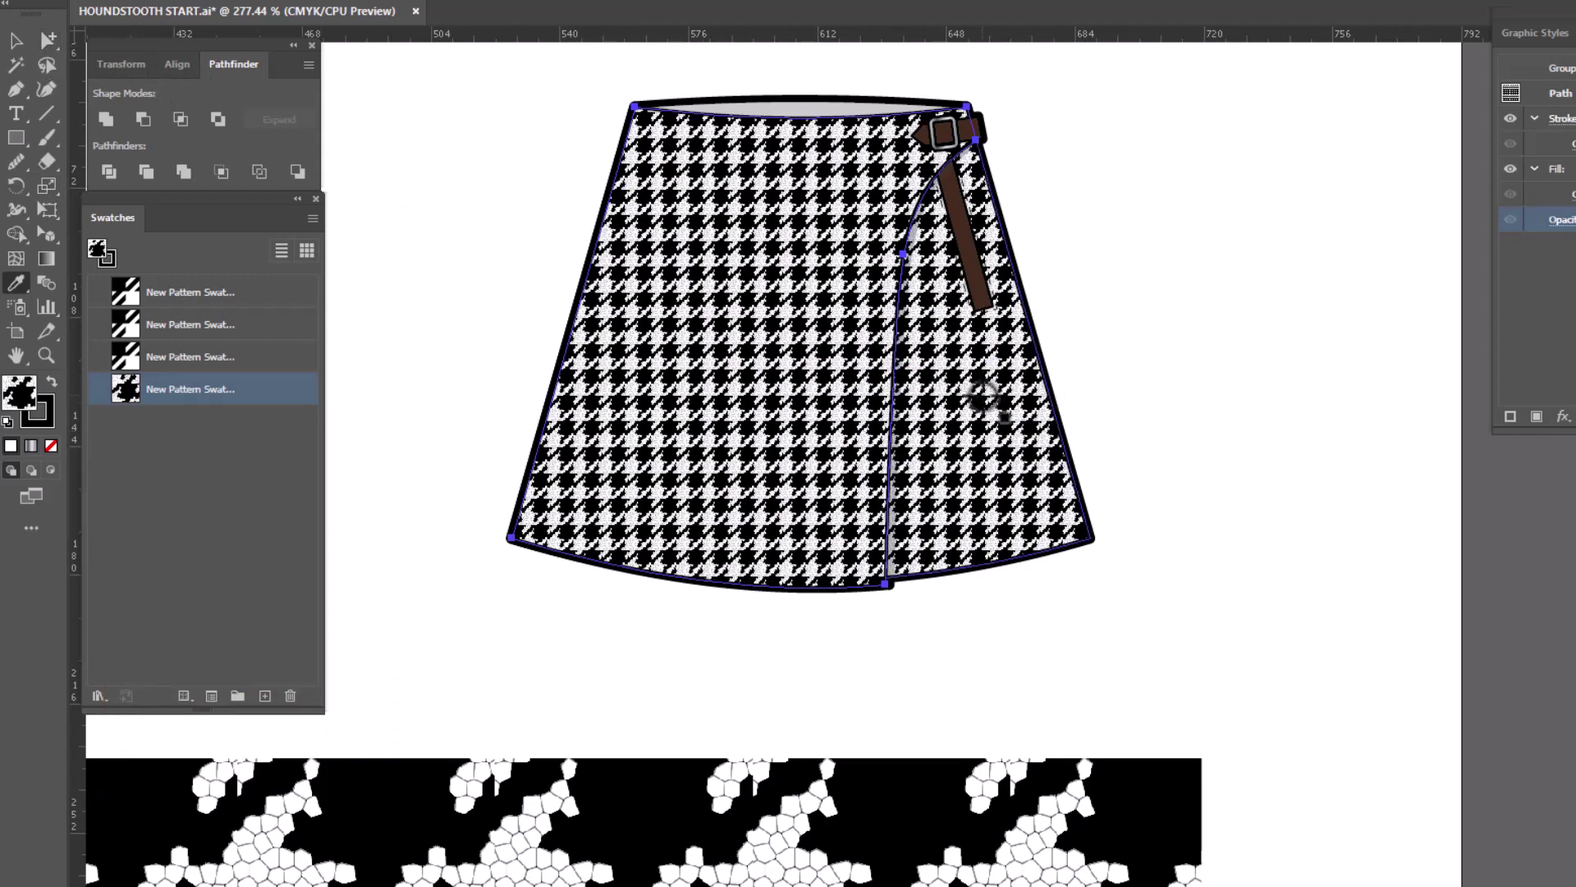
key("ctrl")
left_click(983, 419)
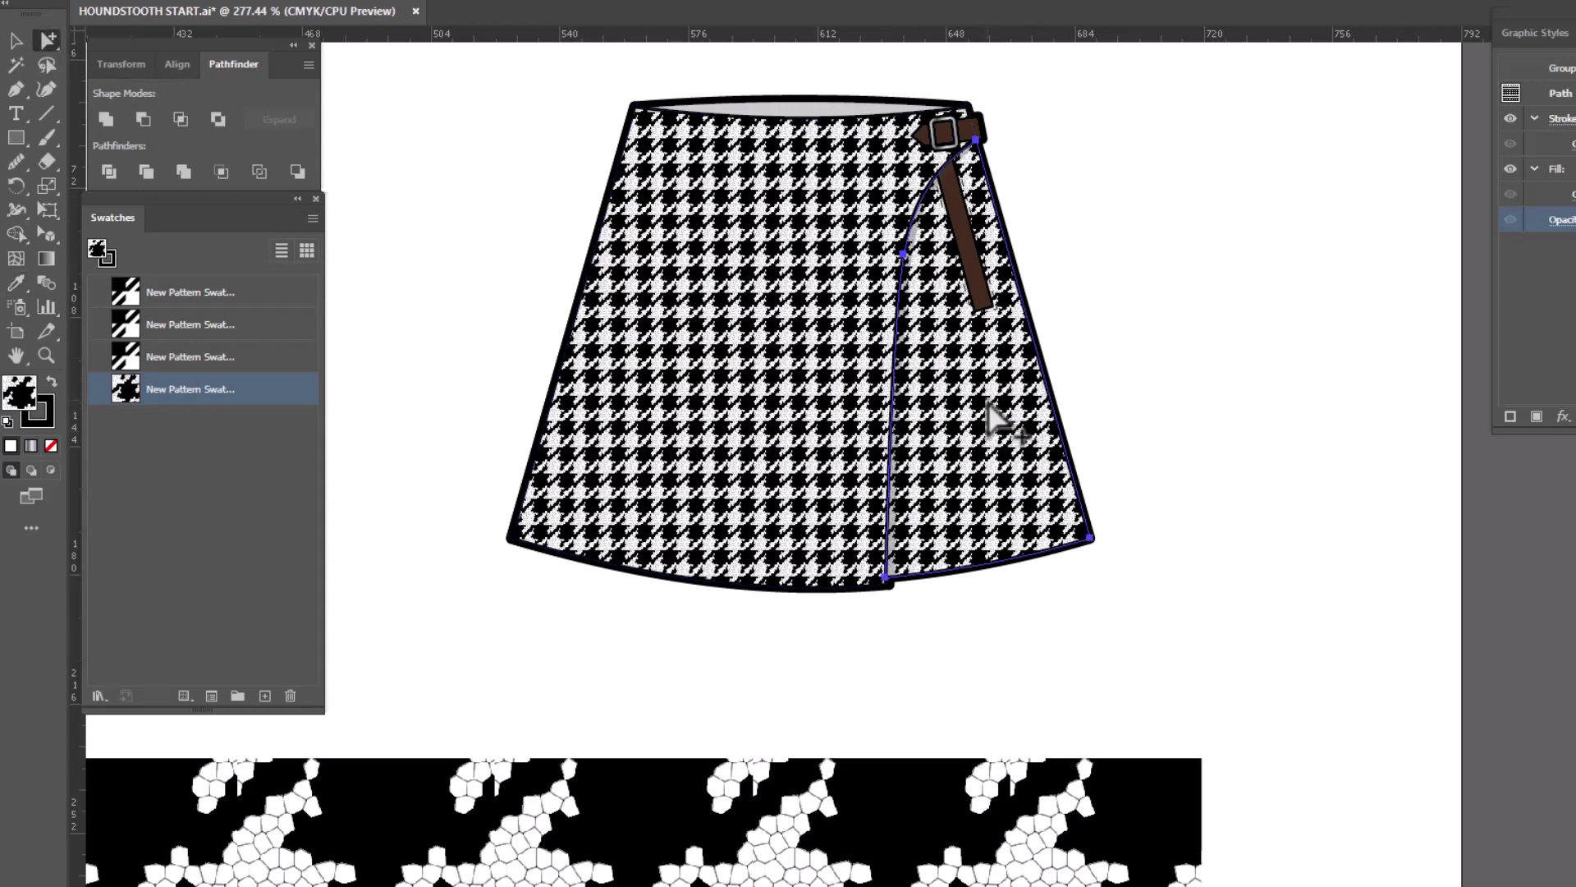
key("r")
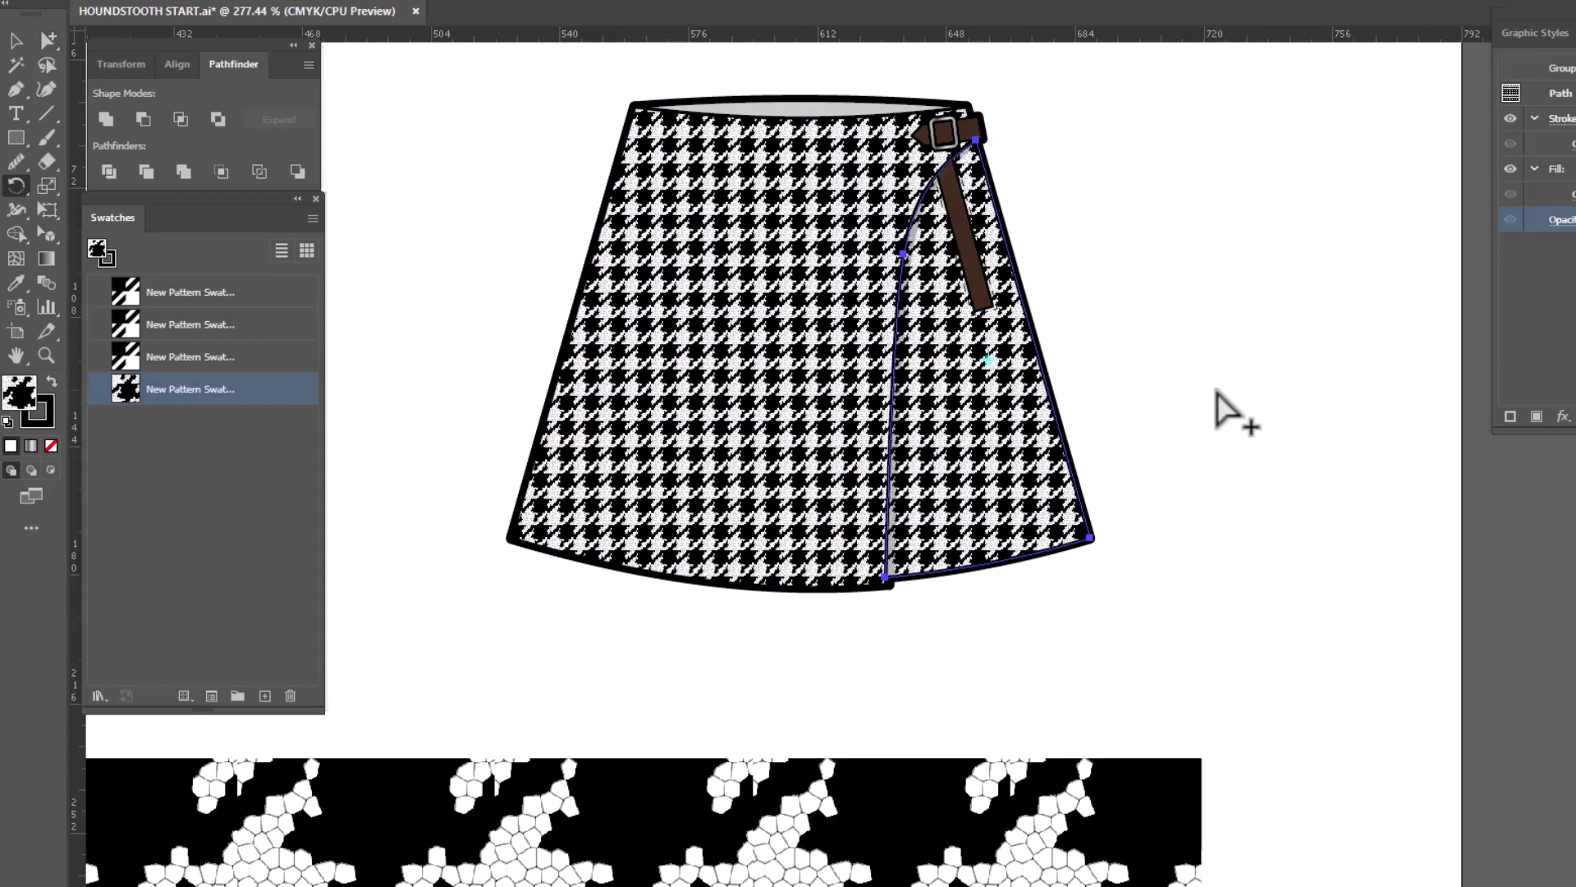
Rotate only the pattern inside the front wrap panel by a slight angle, then deselect
key("asciitilde")
left_click_drag(1161, 345, 1204, 371)
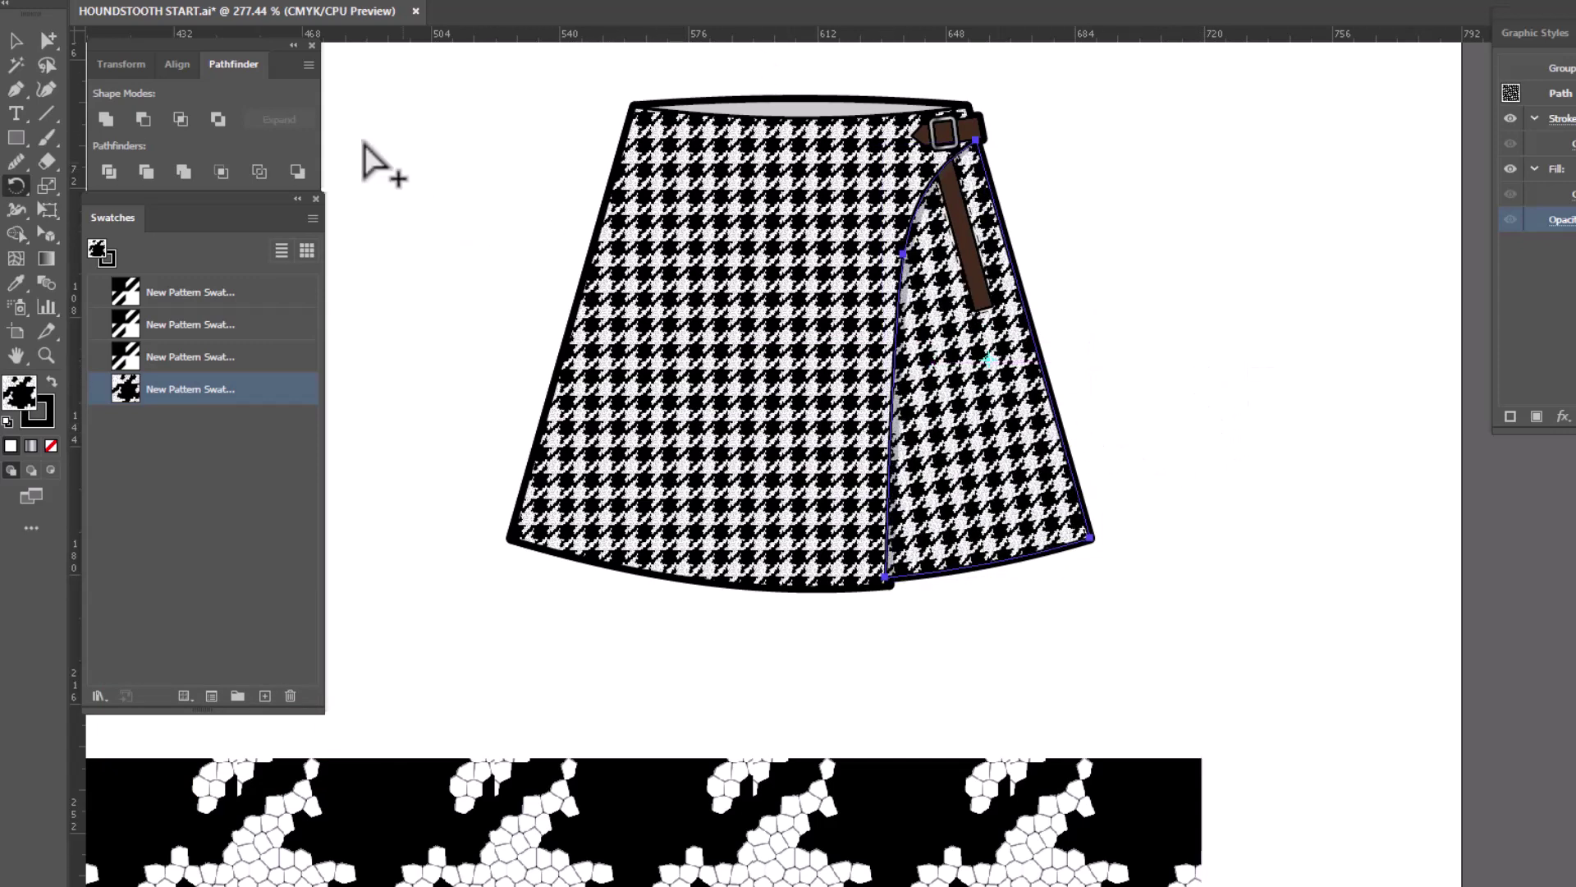
left_click(18, 45)
left_click(1302, 411)
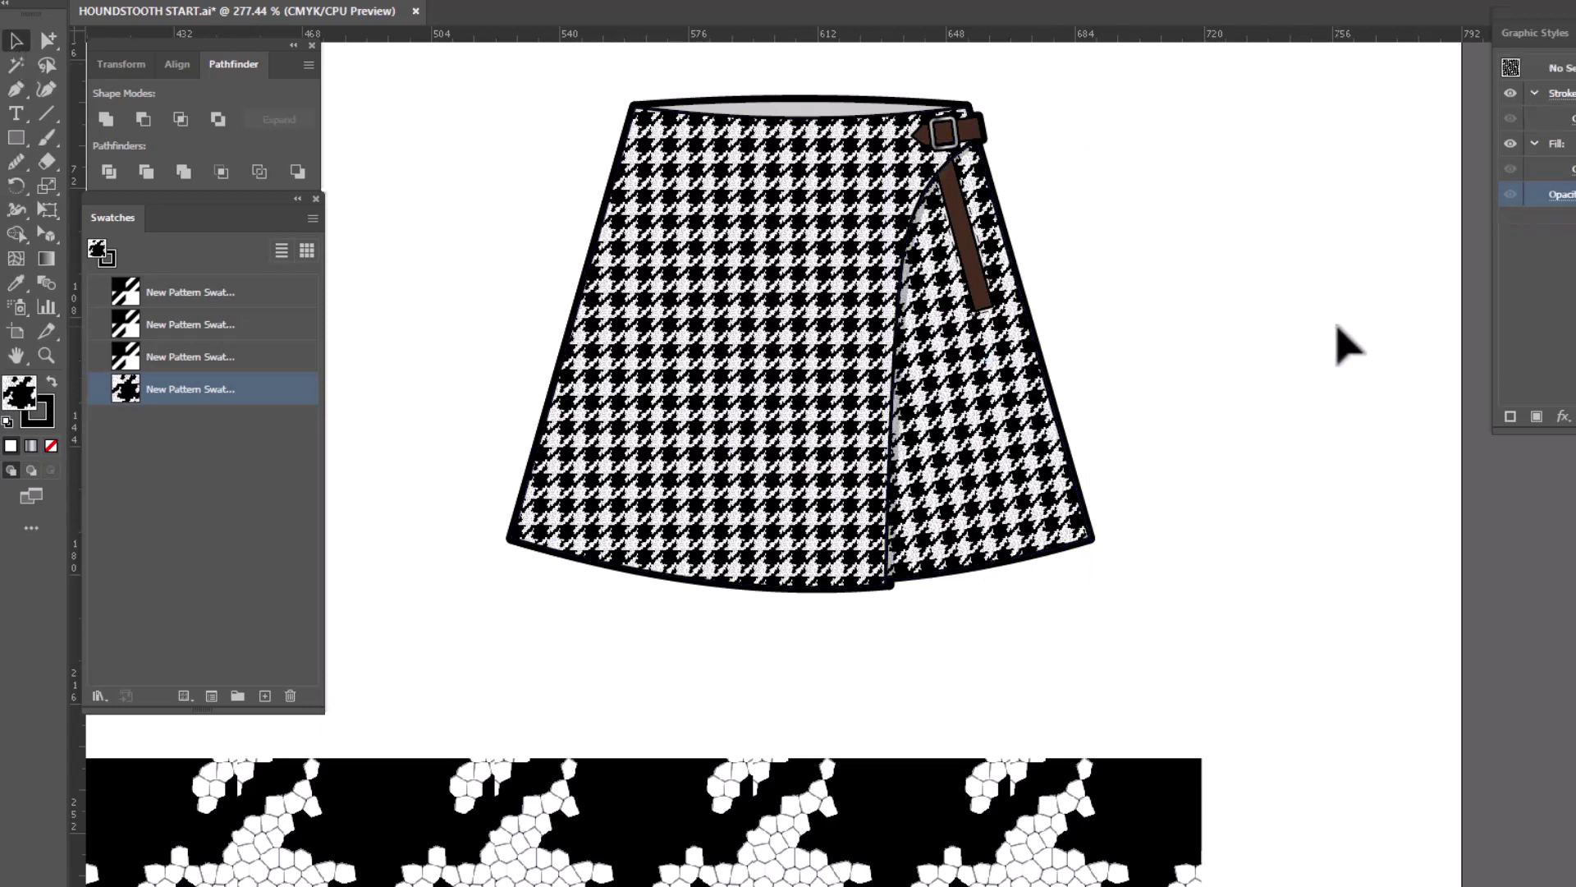